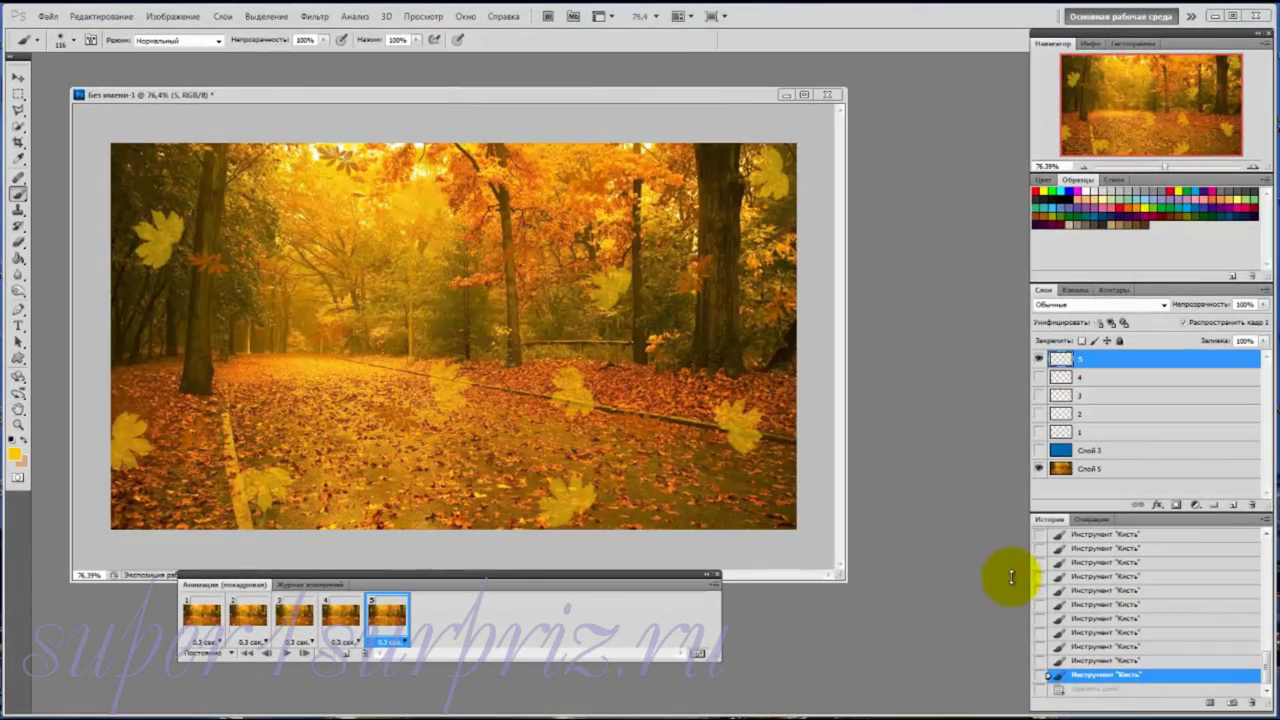
# Play and stop the five-frame falling-leaves preview, then close the Animation (Frames) panel
pyautogui.click(286, 654)
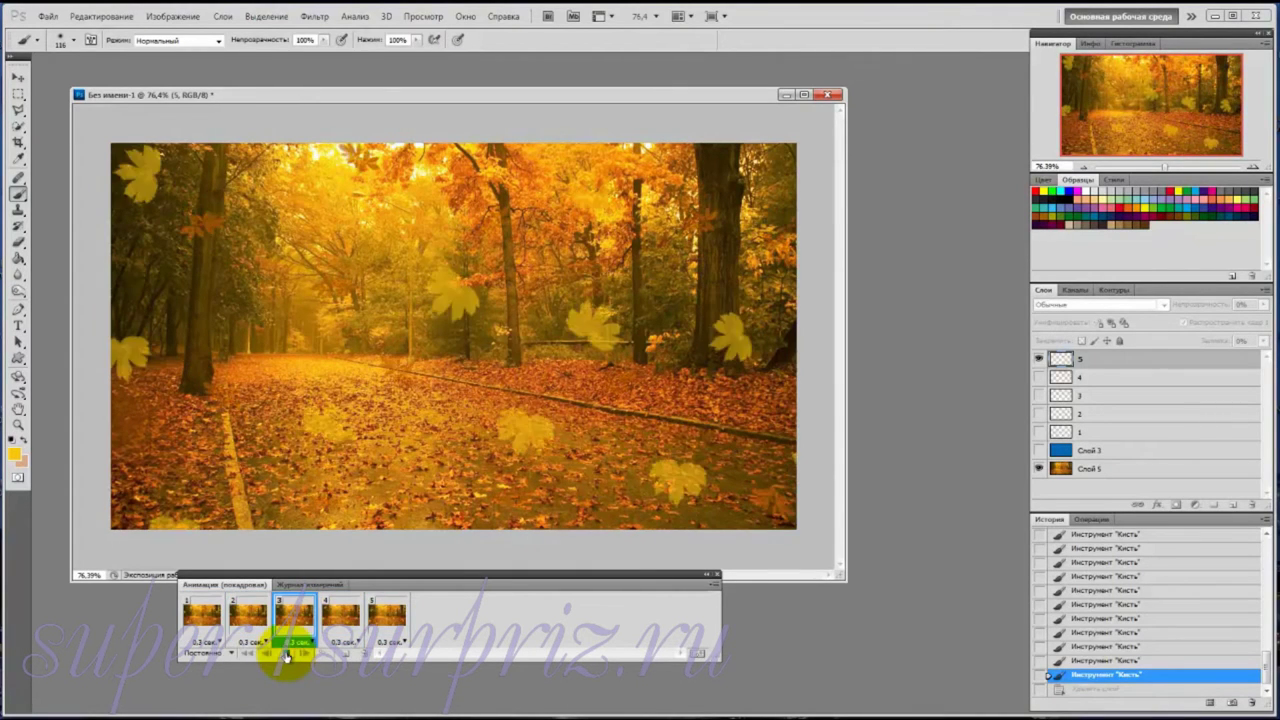
pyautogui.click(287, 655)
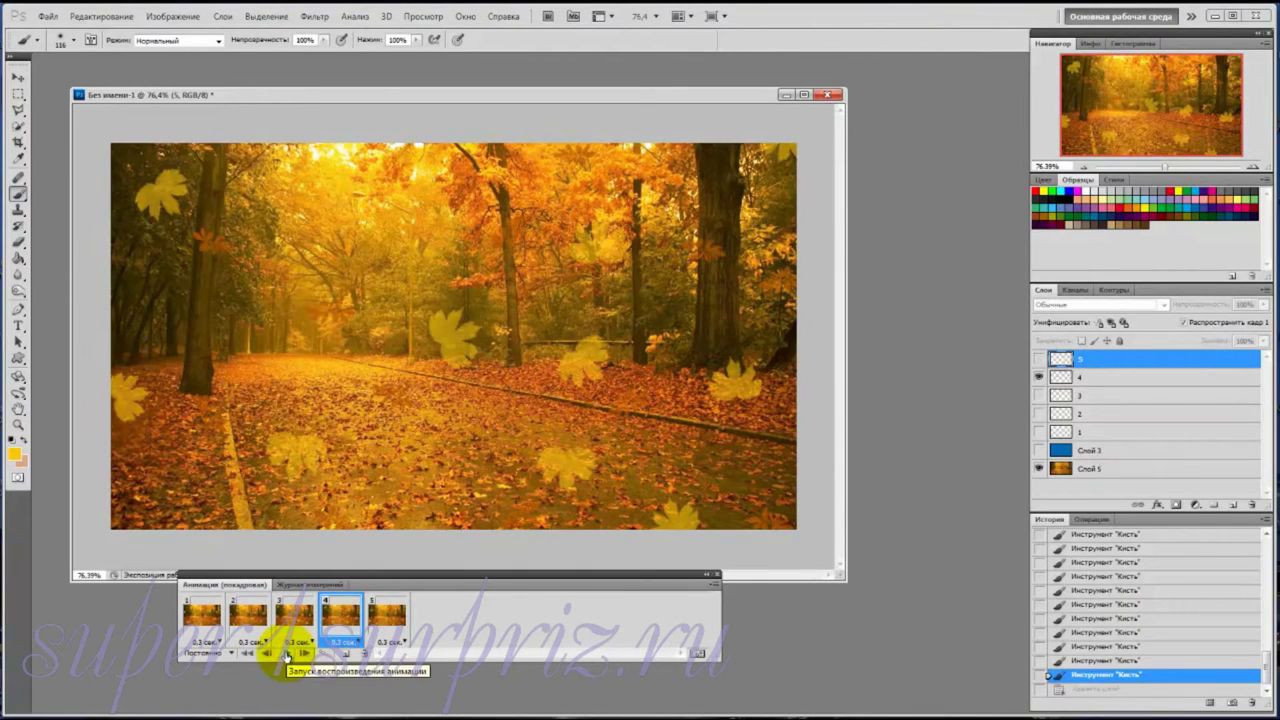
pyautogui.click(716, 576)
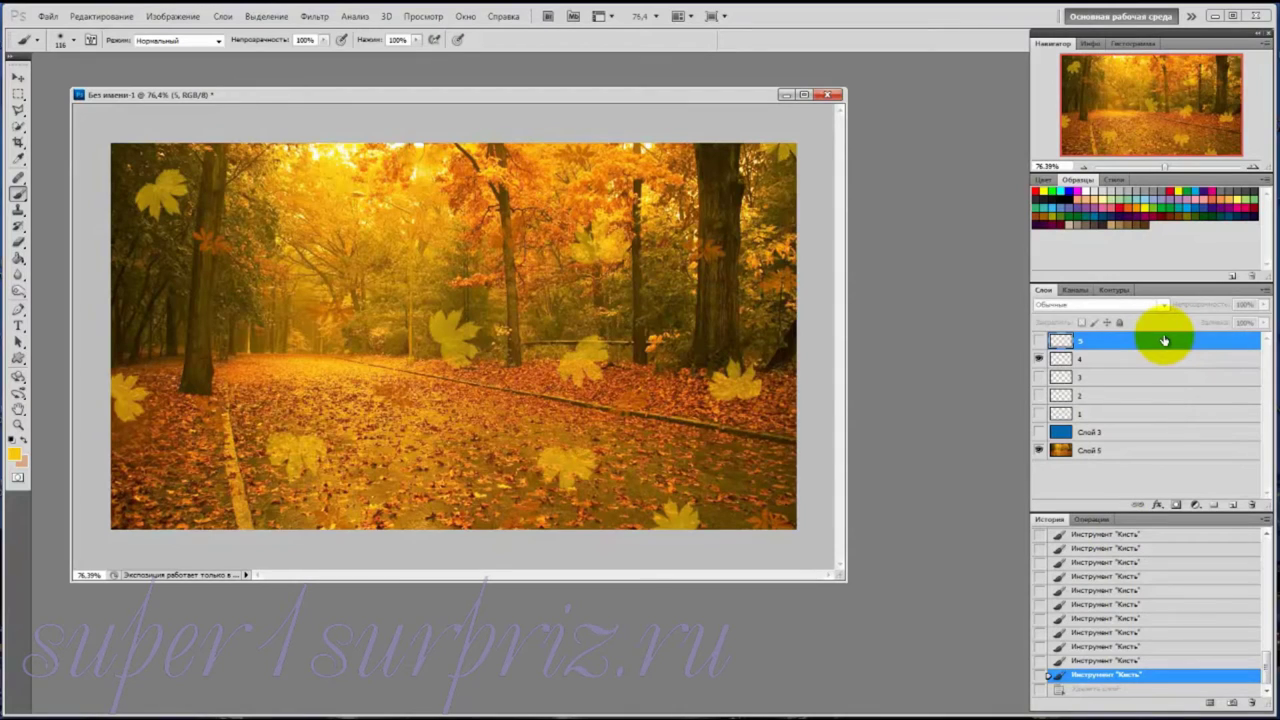
# Delete layers 5 through Слой 3 and add an empty Слой 6 above the photo
pyautogui.keyDown('shift'); pyautogui.click(1162, 437); pyautogui.keyUp('shift')
pyautogui.moveTo(1162, 437); pyautogui.dragTo(1250, 503)
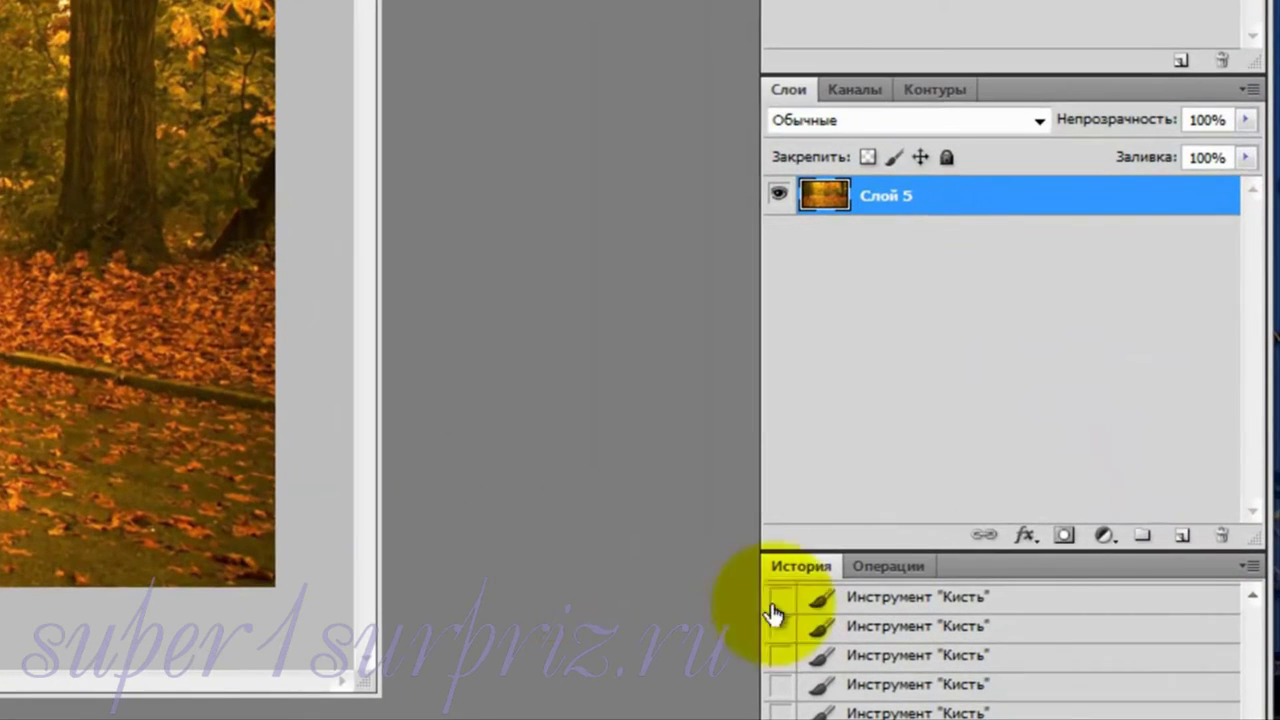
pyautogui.click(1183, 543)
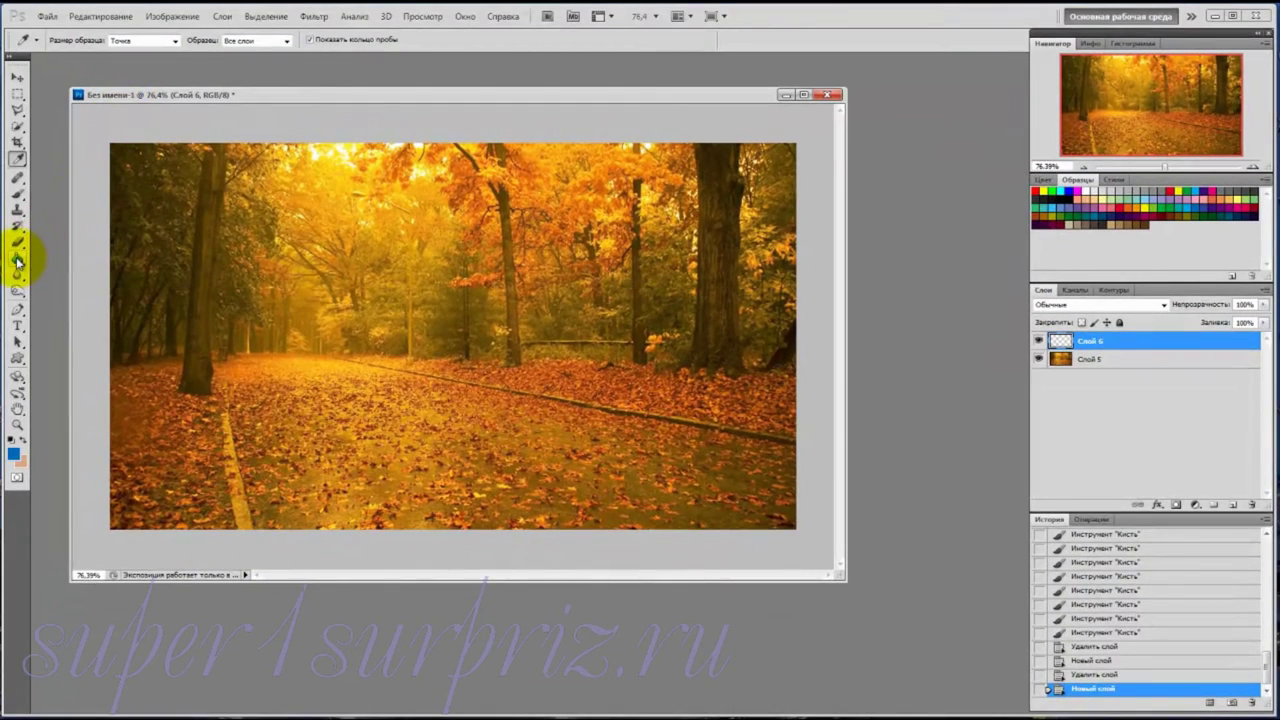
# Fill Слой 6 with blue using the Paint Bucket and move it below Слой 5
pyautogui.click(17, 258)
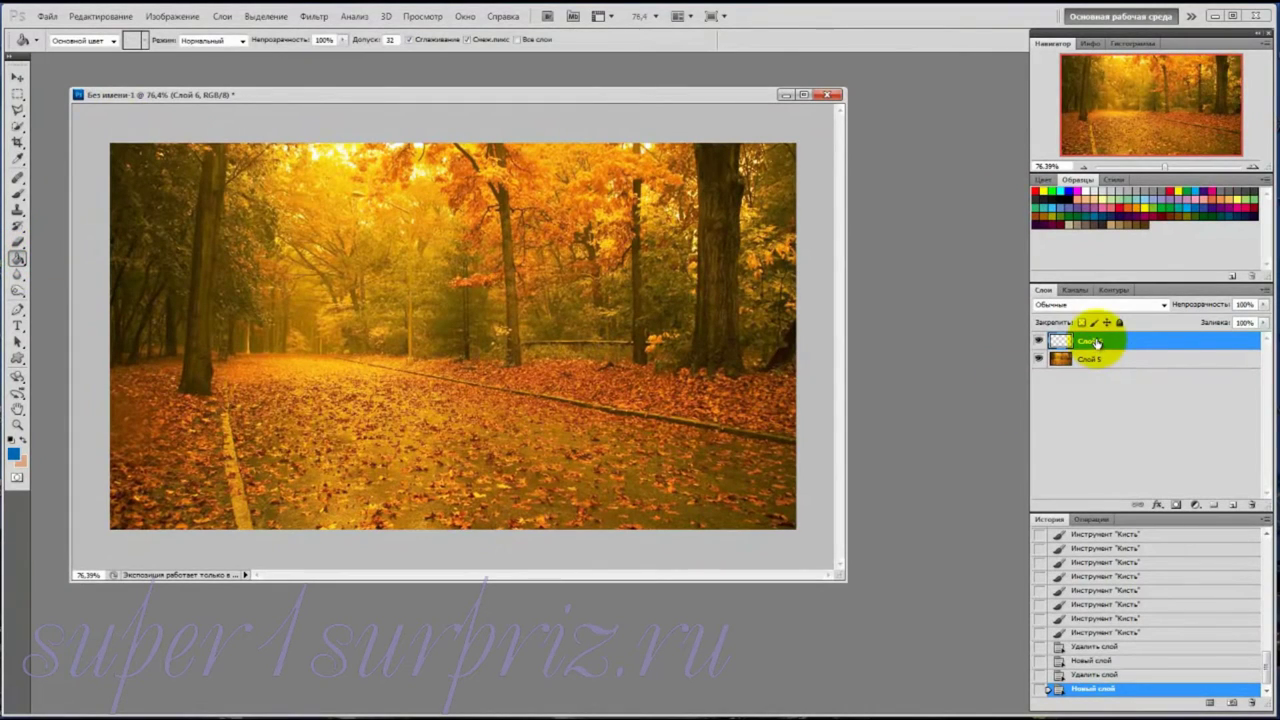
pyautogui.click(645, 355)
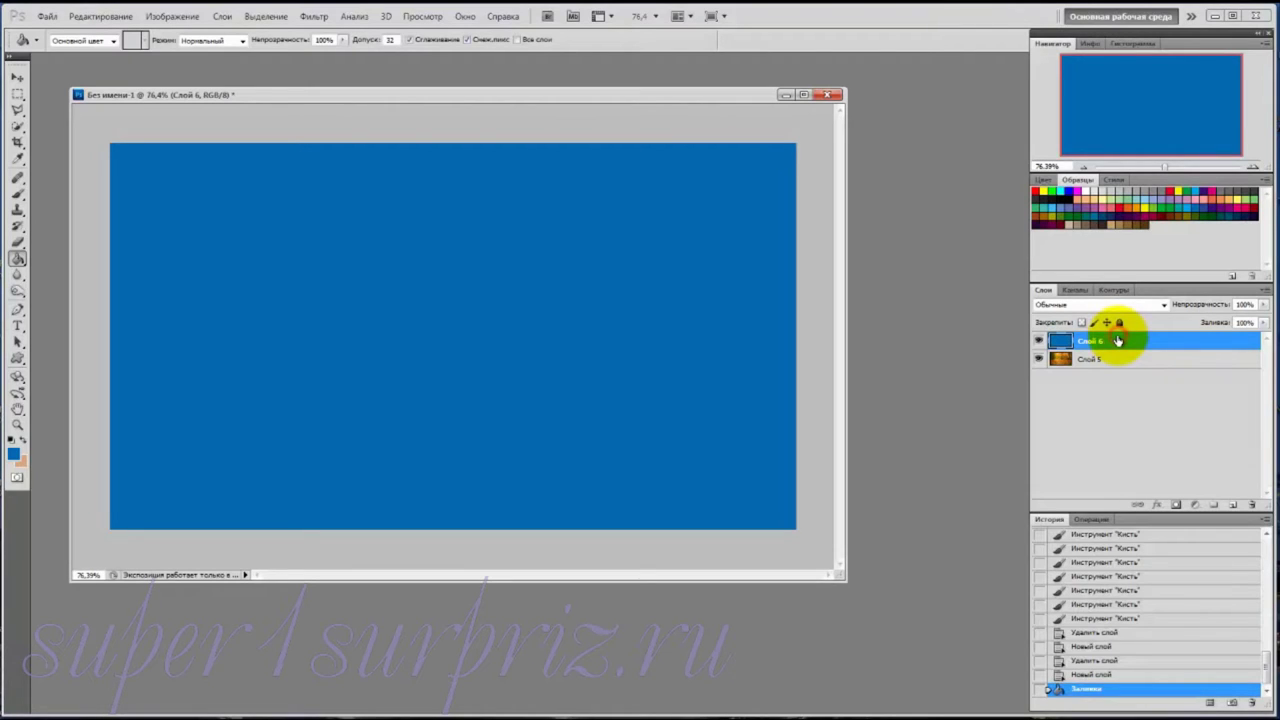
pyautogui.moveTo(1118, 341); pyautogui.dragTo(1120, 385)
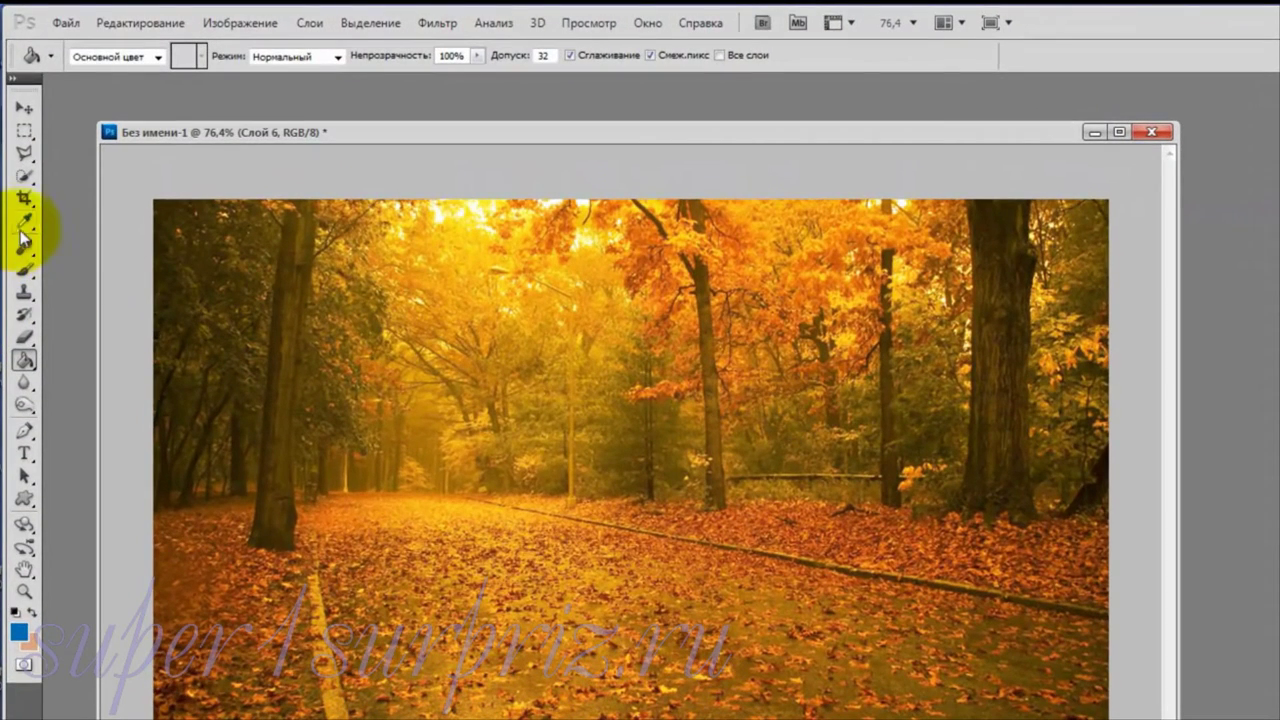
# Sample an orange-brown foreground colour from the photo's autumn leaves with the Eyedropper
pyautogui.click(24, 222)
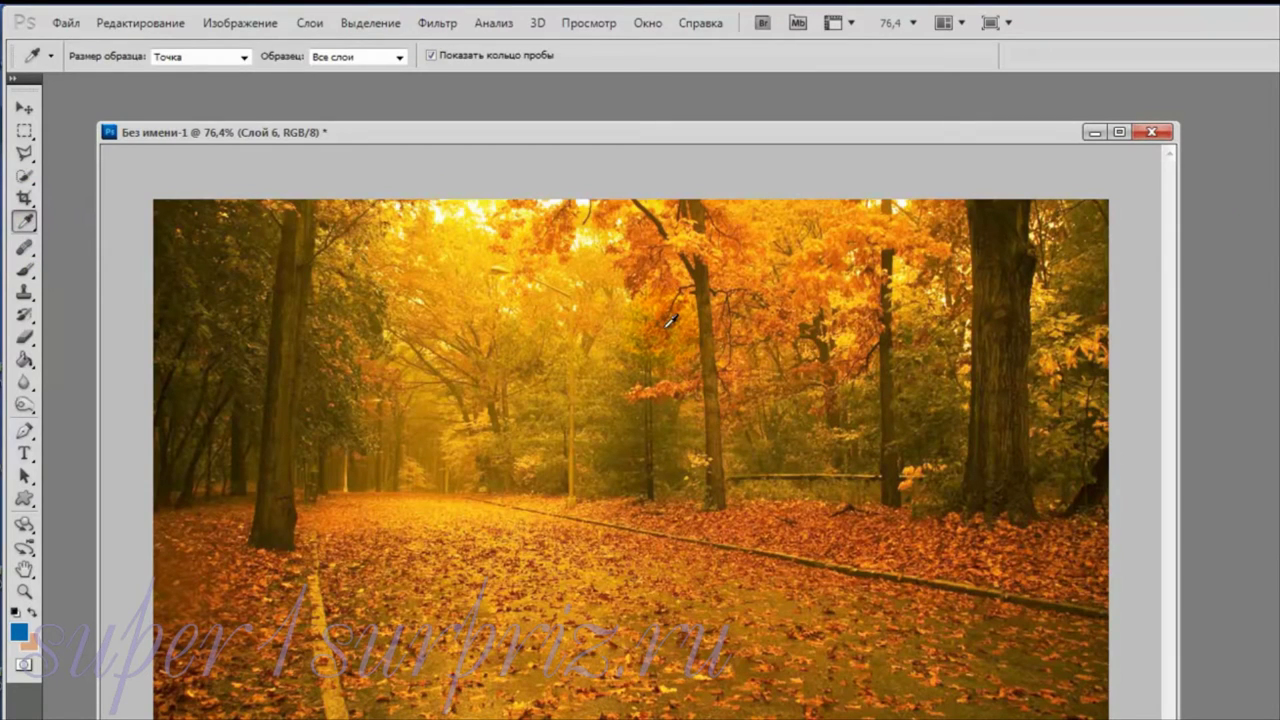
pyautogui.click(646, 260)
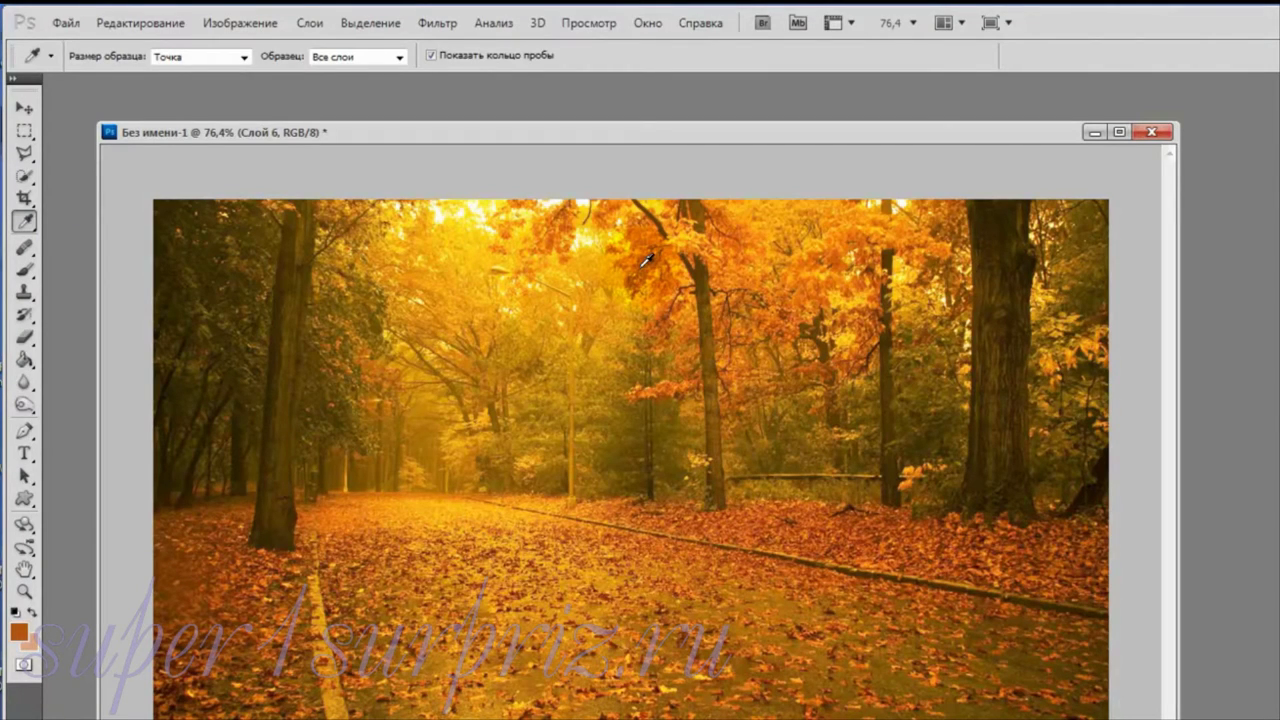
pyautogui.click(646, 260)
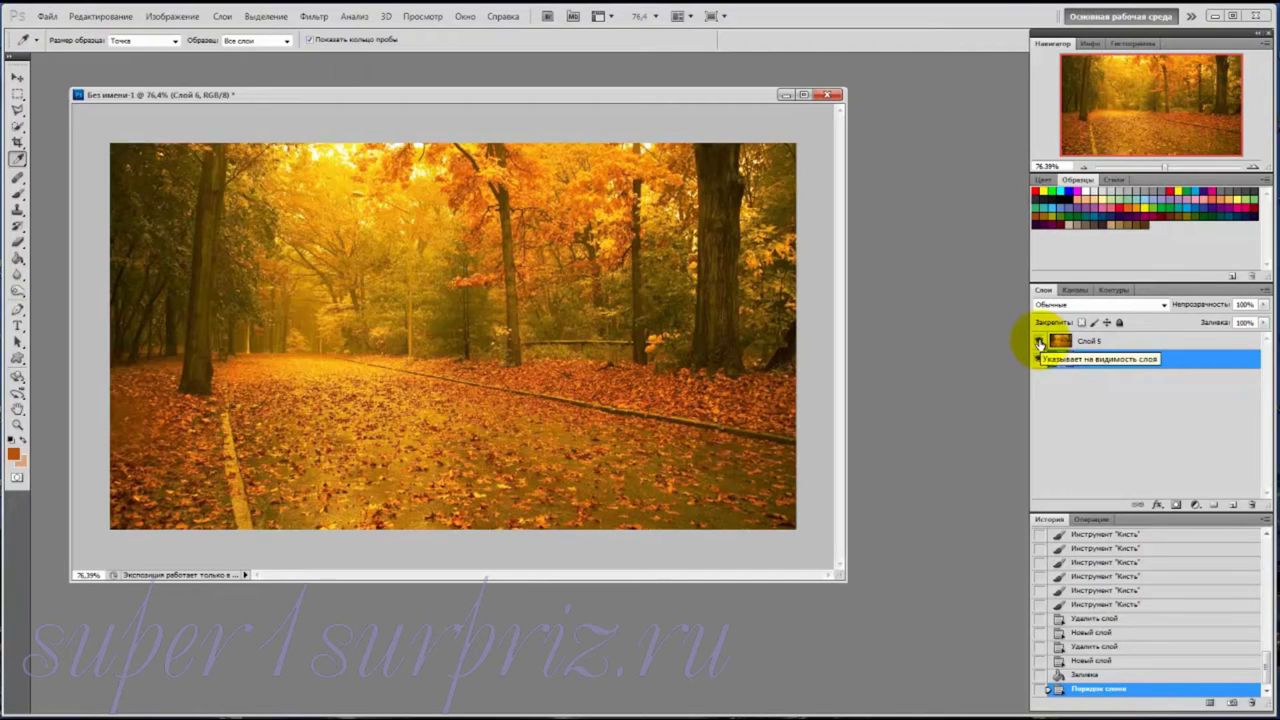
# Hide the park photo layer Слой 5 and add a new empty layer above it
pyautogui.click(1040, 342)
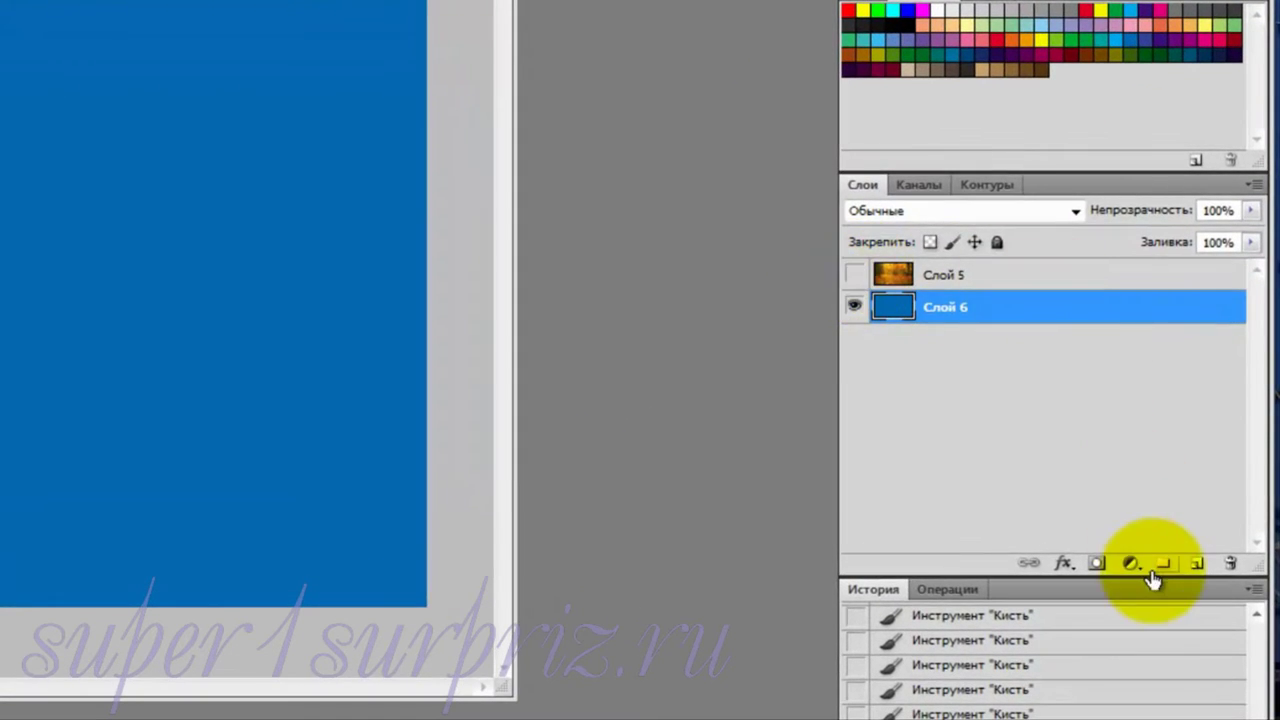
pyautogui.click(1199, 565)
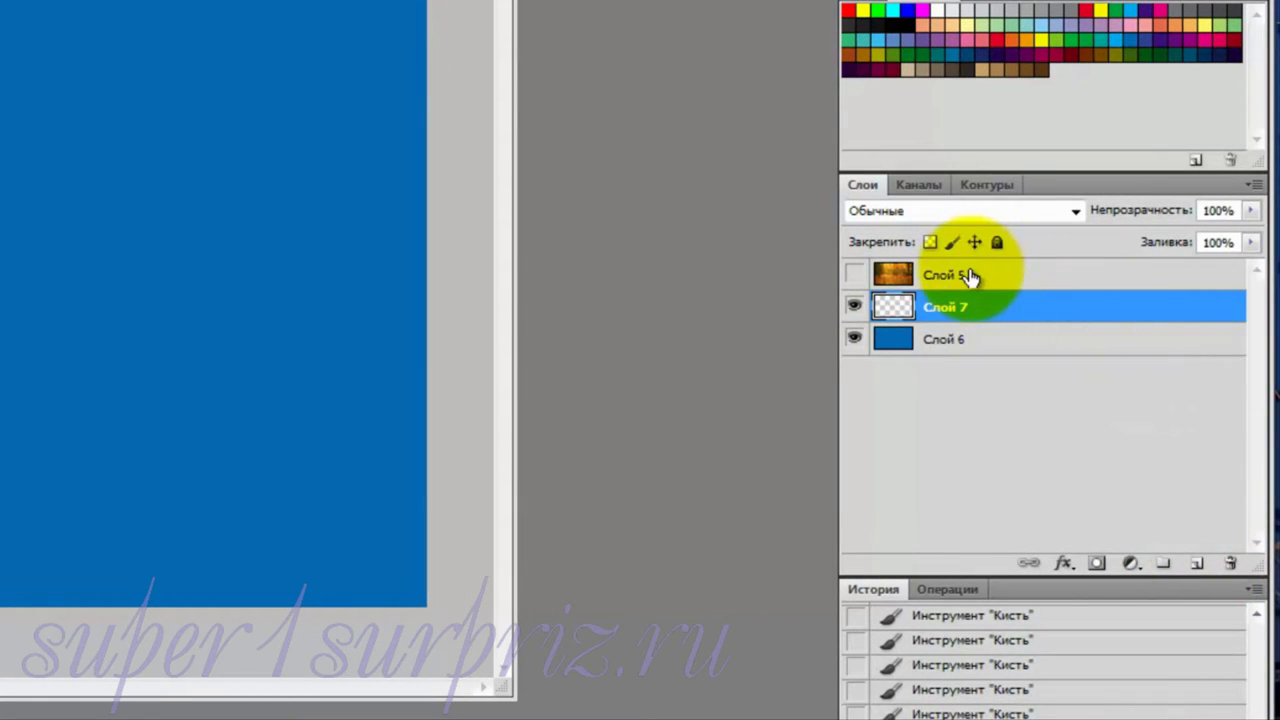
pyautogui.moveTo(968, 272); pyautogui.dragTo(972, 339)
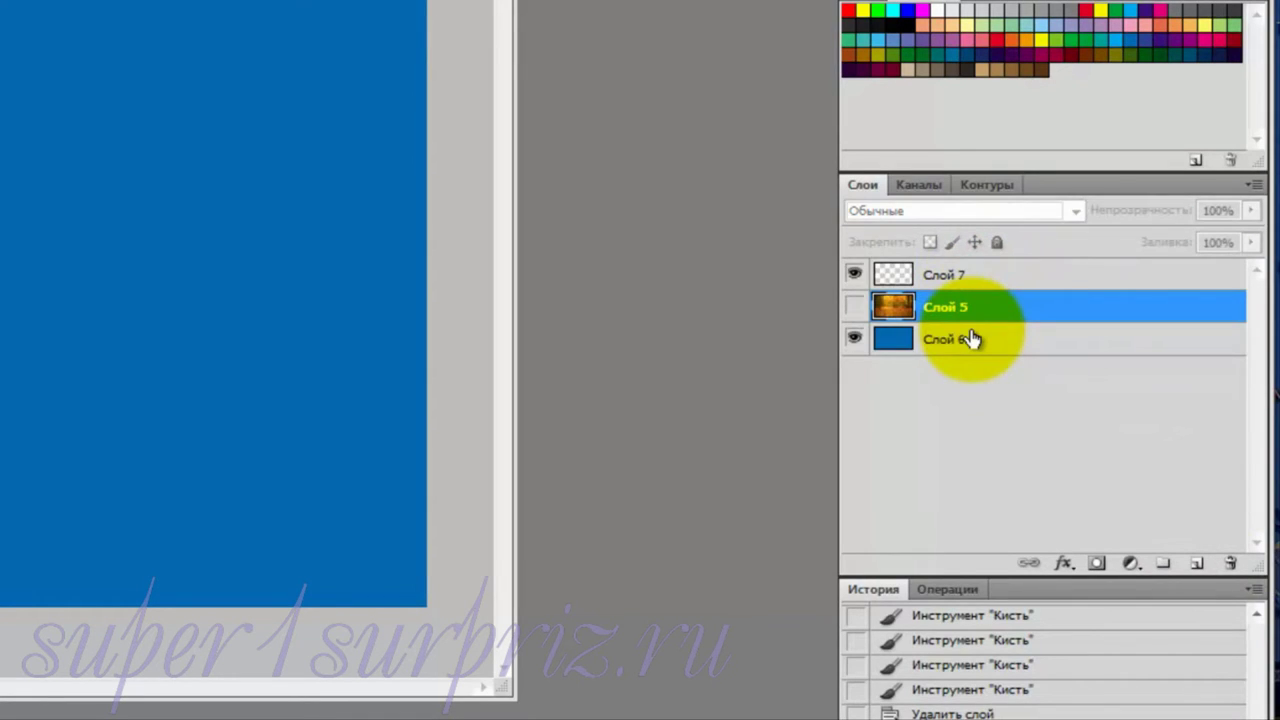
# Rename the new layer Слой 7 to '1'
pyautogui.click(940, 277)
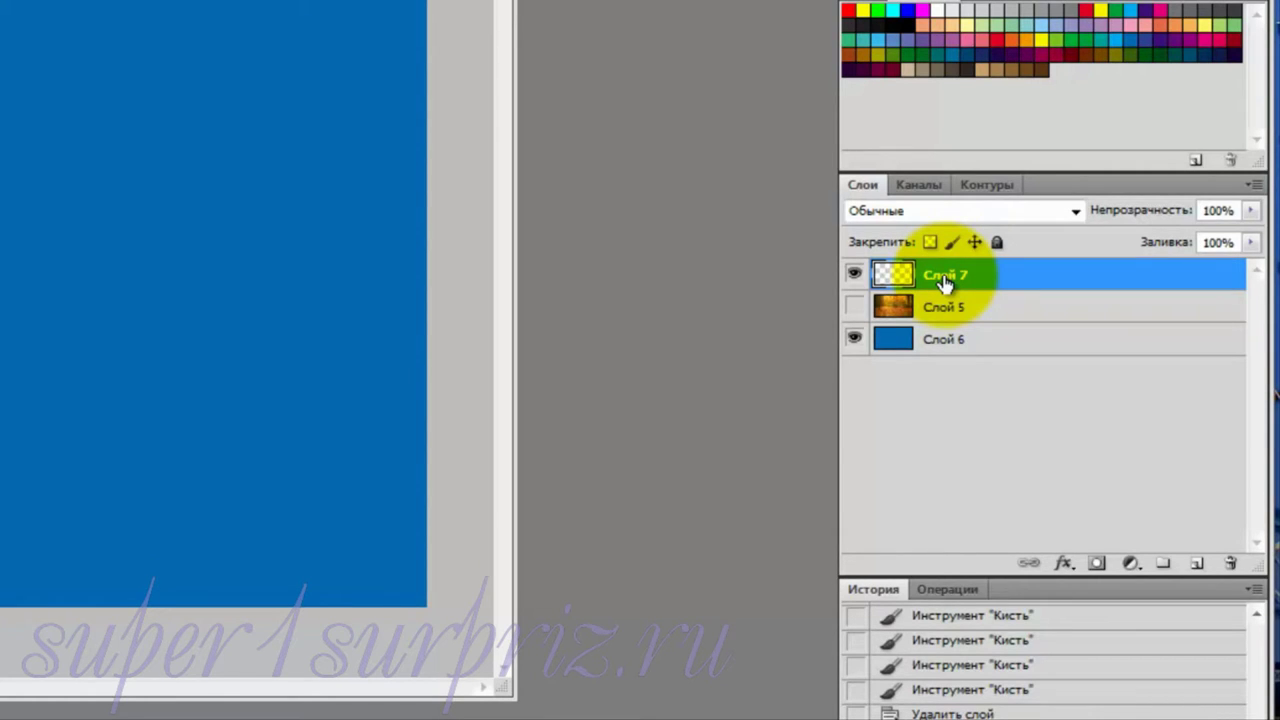
pyautogui.doubleClick(944, 279)
pyautogui.write('1')
pyautogui.press('Return')
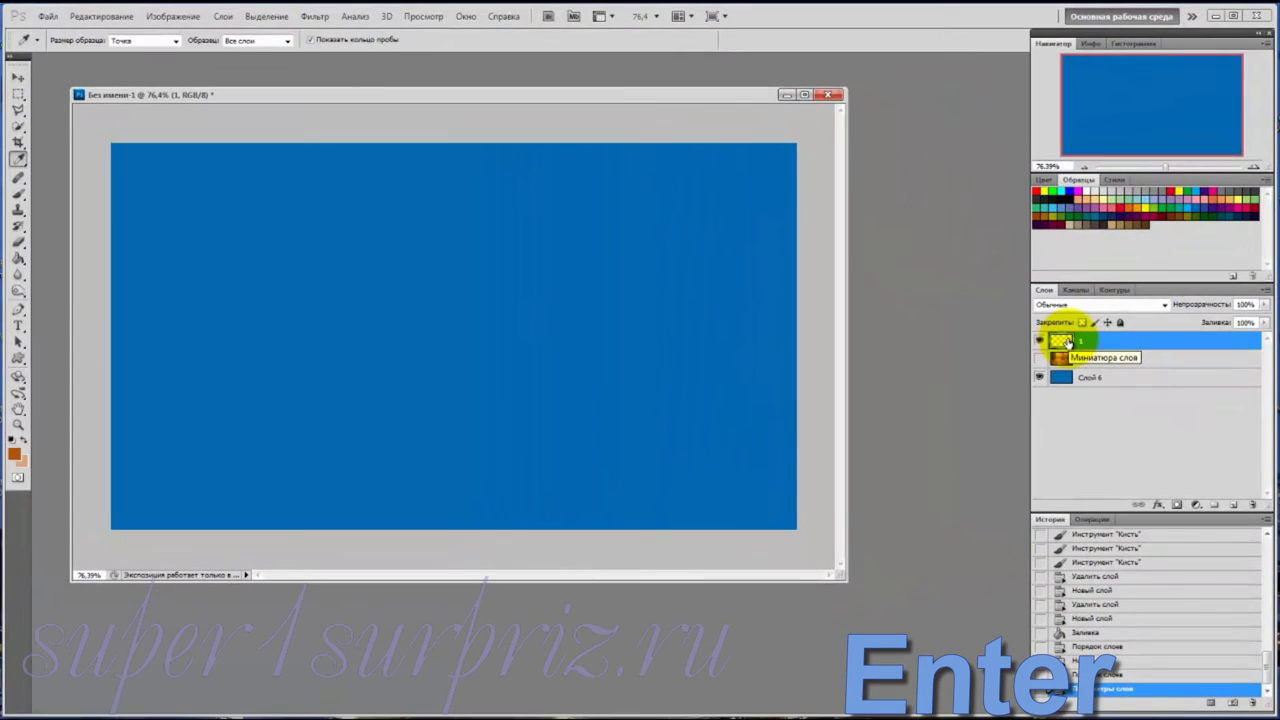
# With the Brush tool, choose Replace Brushes (Заменить кисти) from the brush preset picker menu
pyautogui.click(17, 197)
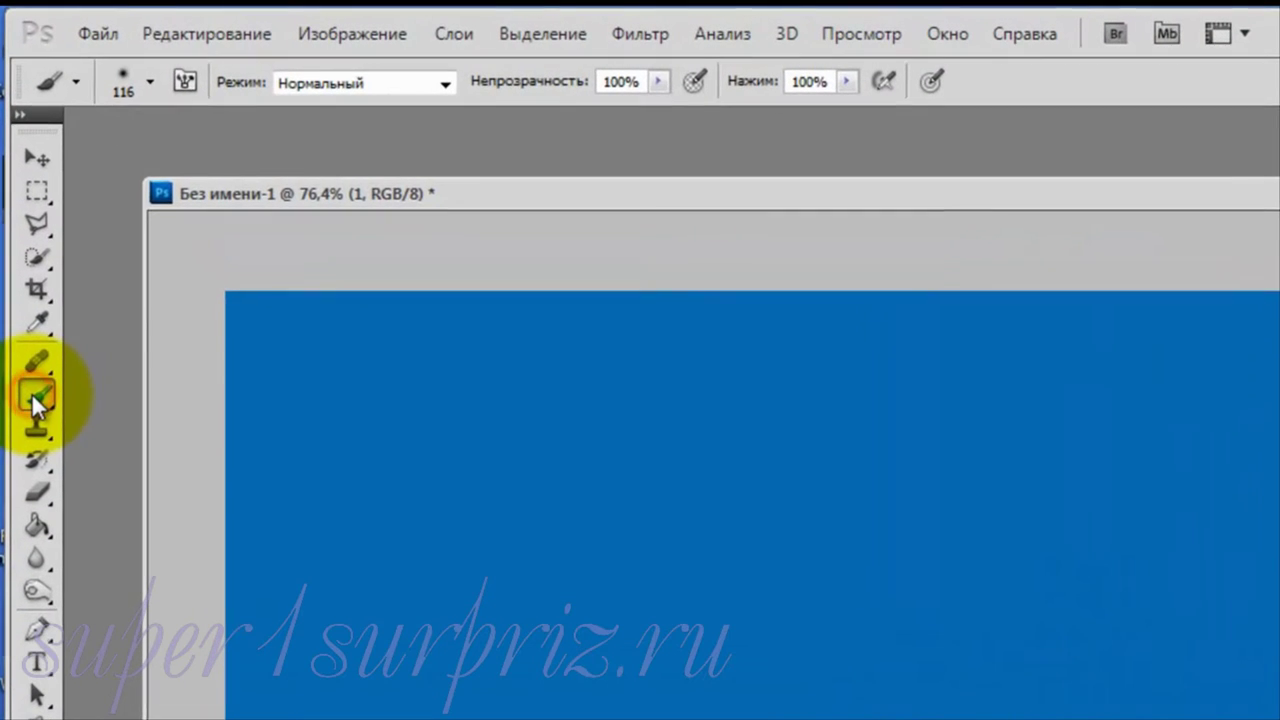
pyautogui.click(150, 82)
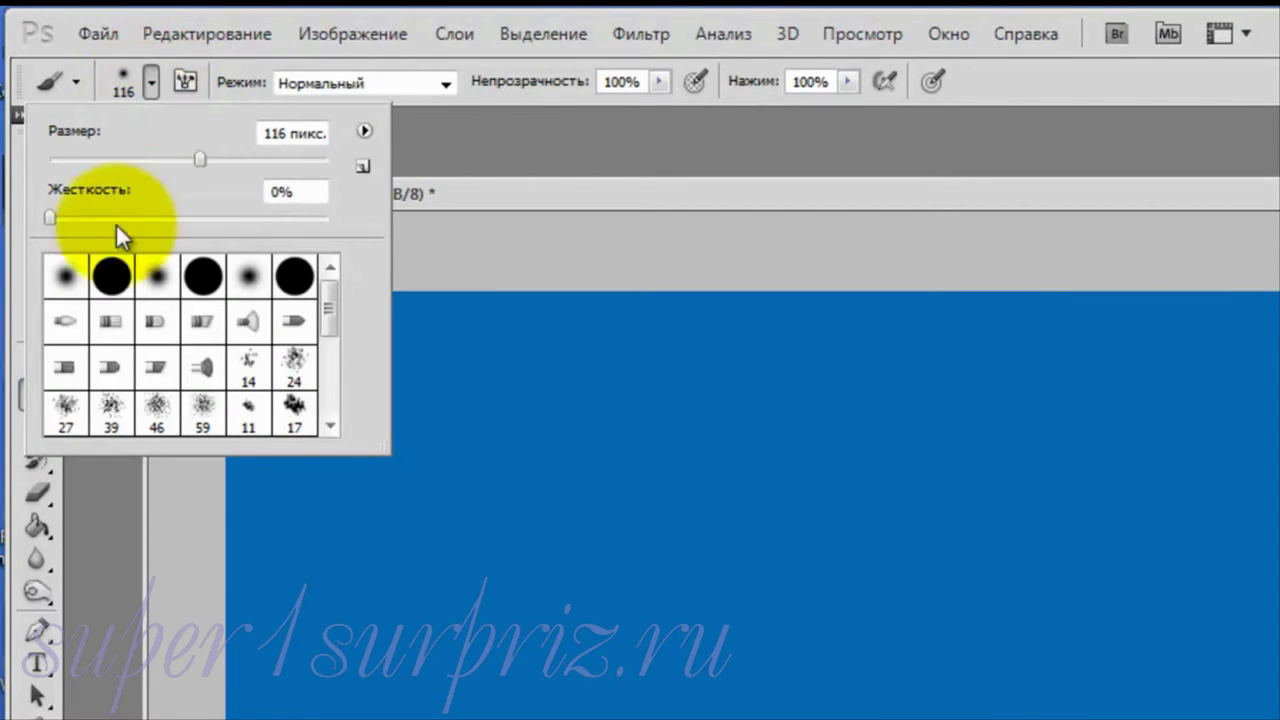
pyautogui.moveTo(330, 300)
pyautogui.mouseDown()
pyautogui.moveTo(332, 420)
pyautogui.moveTo(326, 306)
pyautogui.mouseUp()
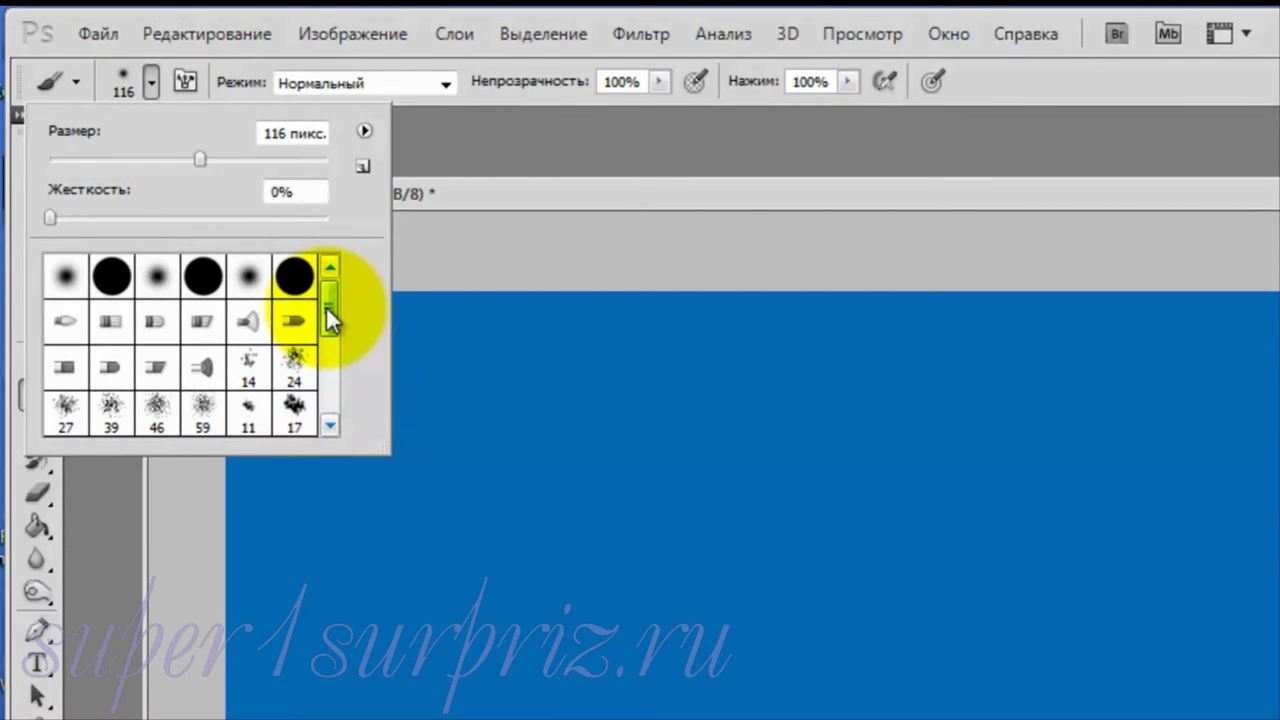
pyautogui.click(364, 131)
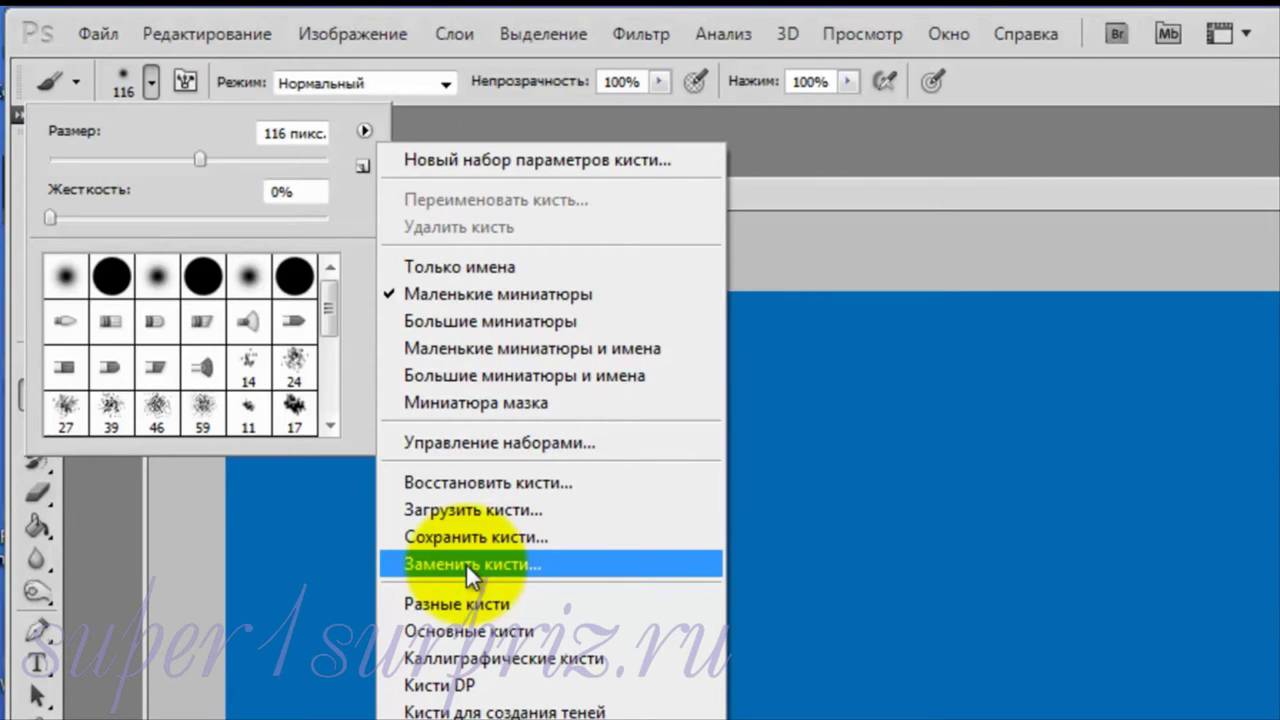
pyautogui.click(466, 563)
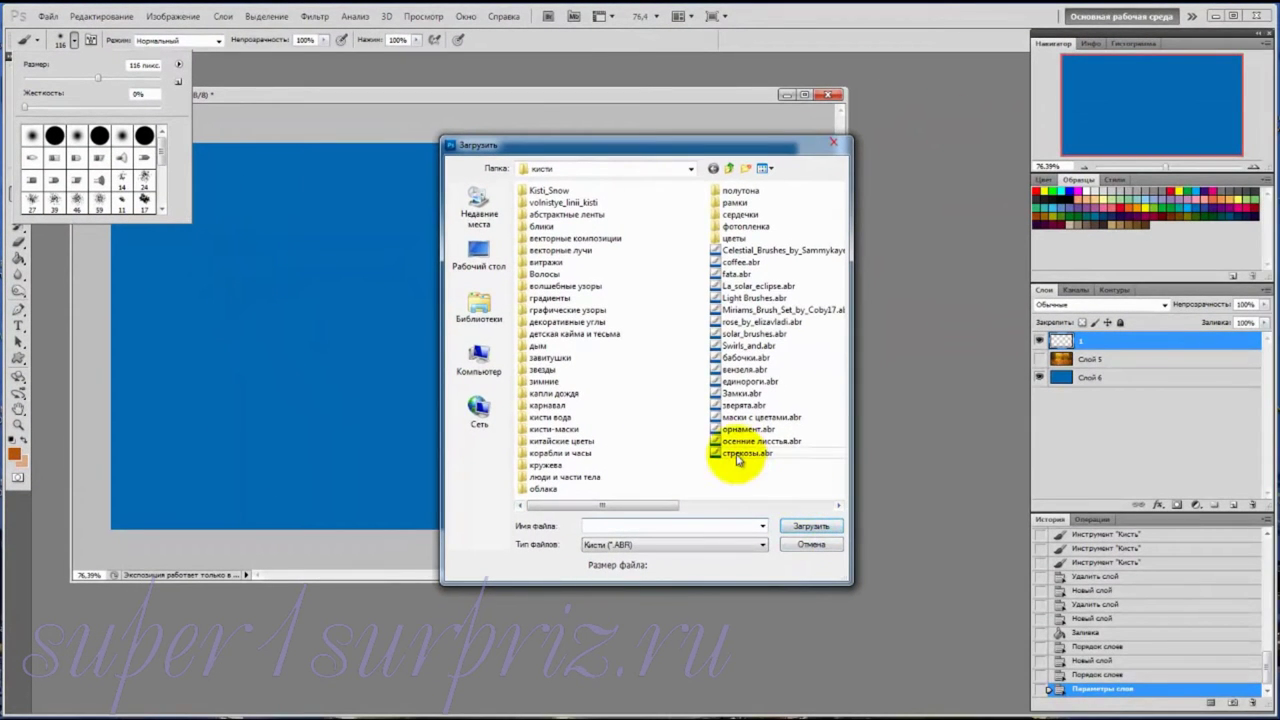
# Select осенние листья.abr in the Load dialog and load it
pyautogui.click(737, 442)
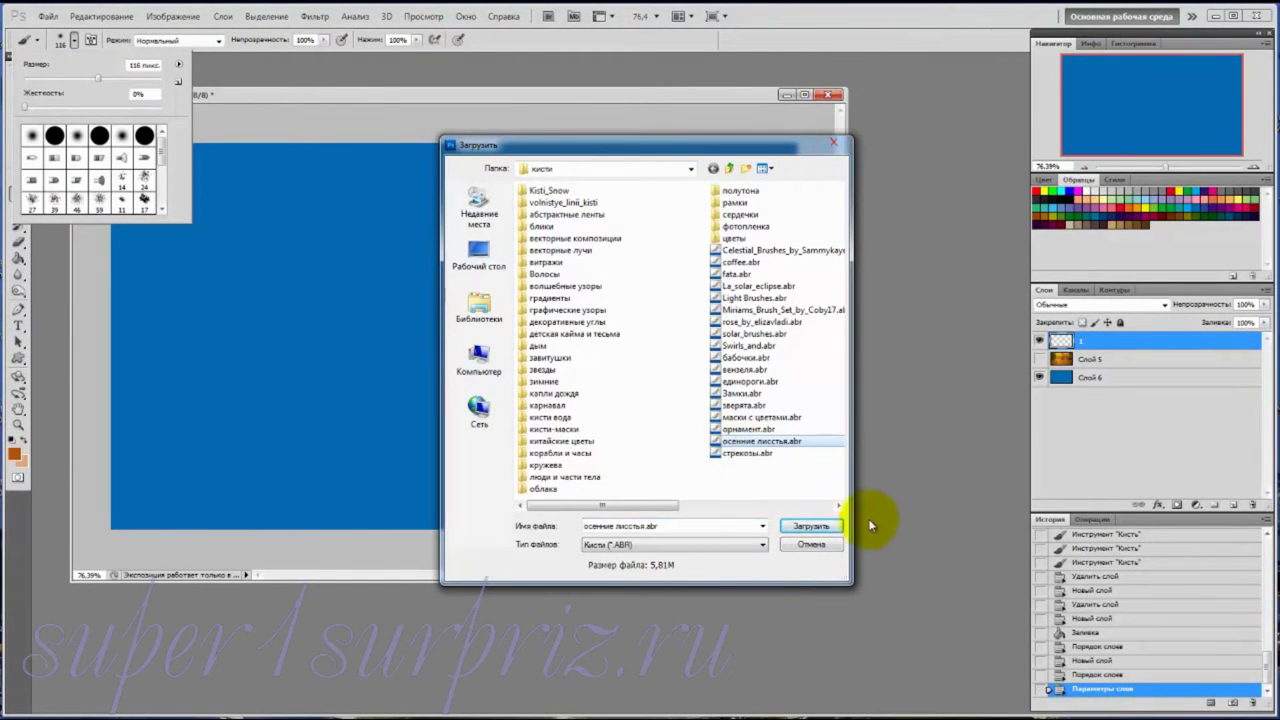
pyautogui.click(812, 527)
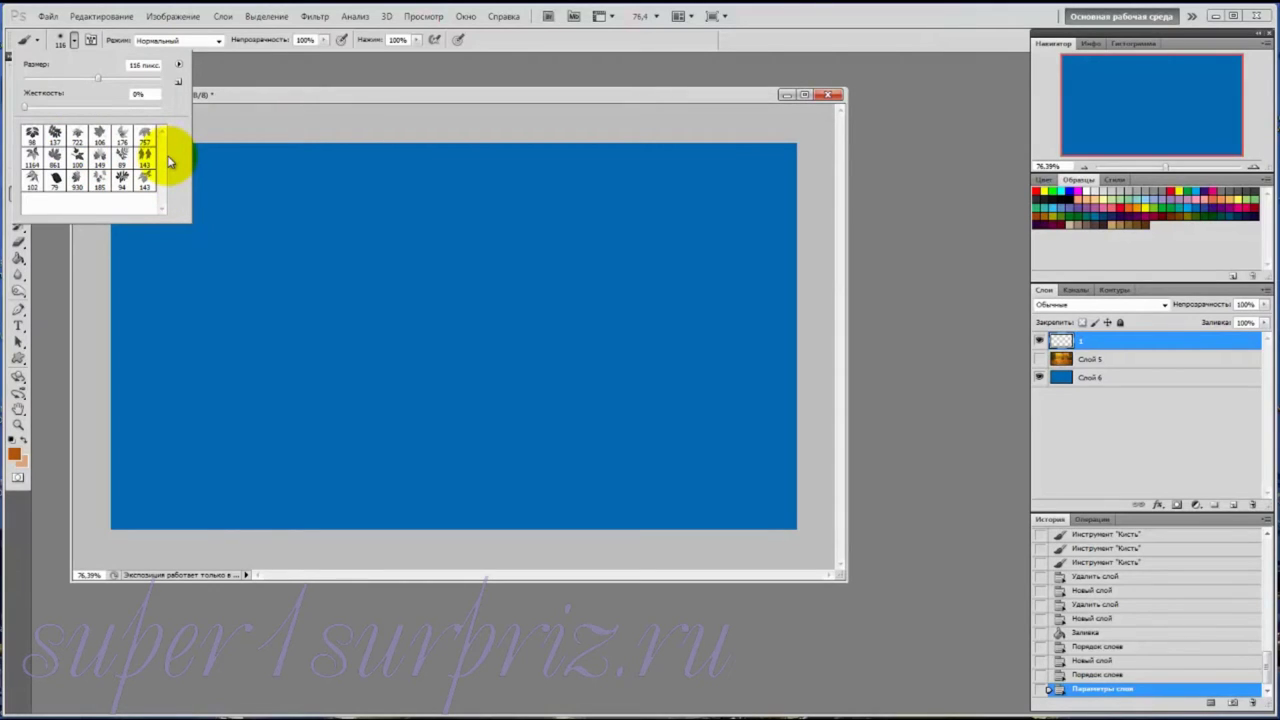
# Choose the 94 px leaf brush preset
pyautogui.click(120, 157)
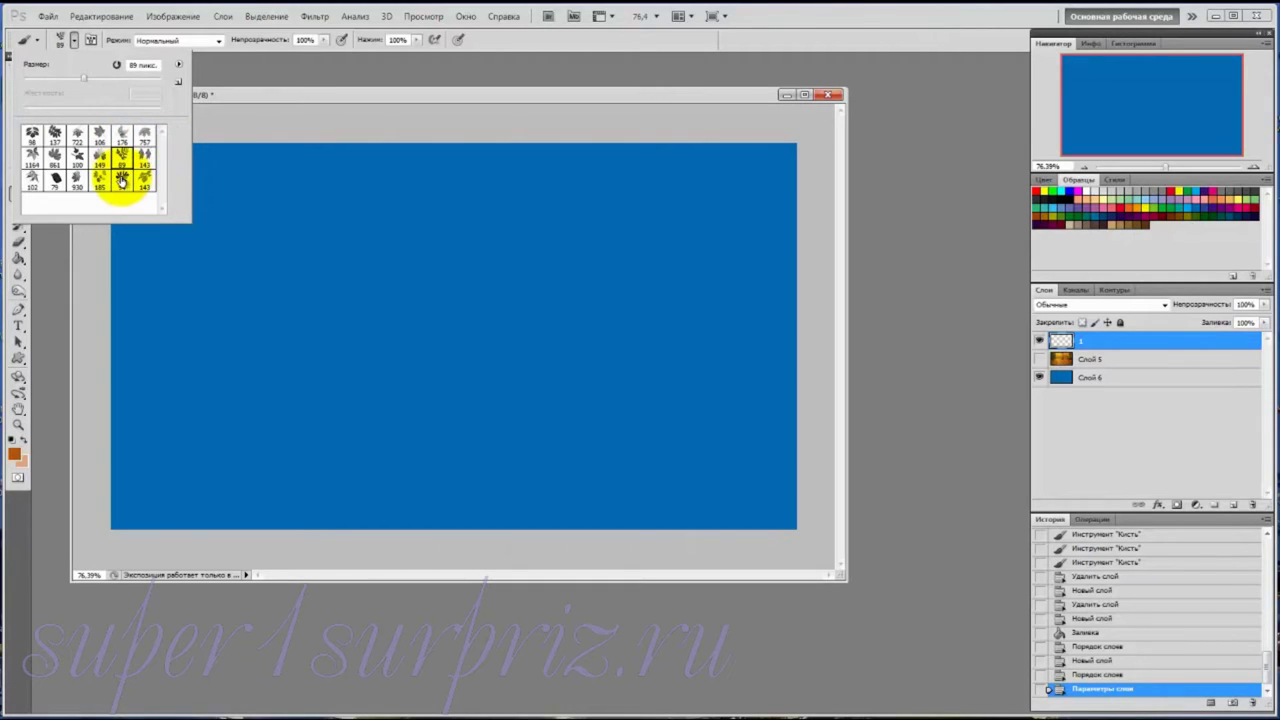
pyautogui.click(121, 180)
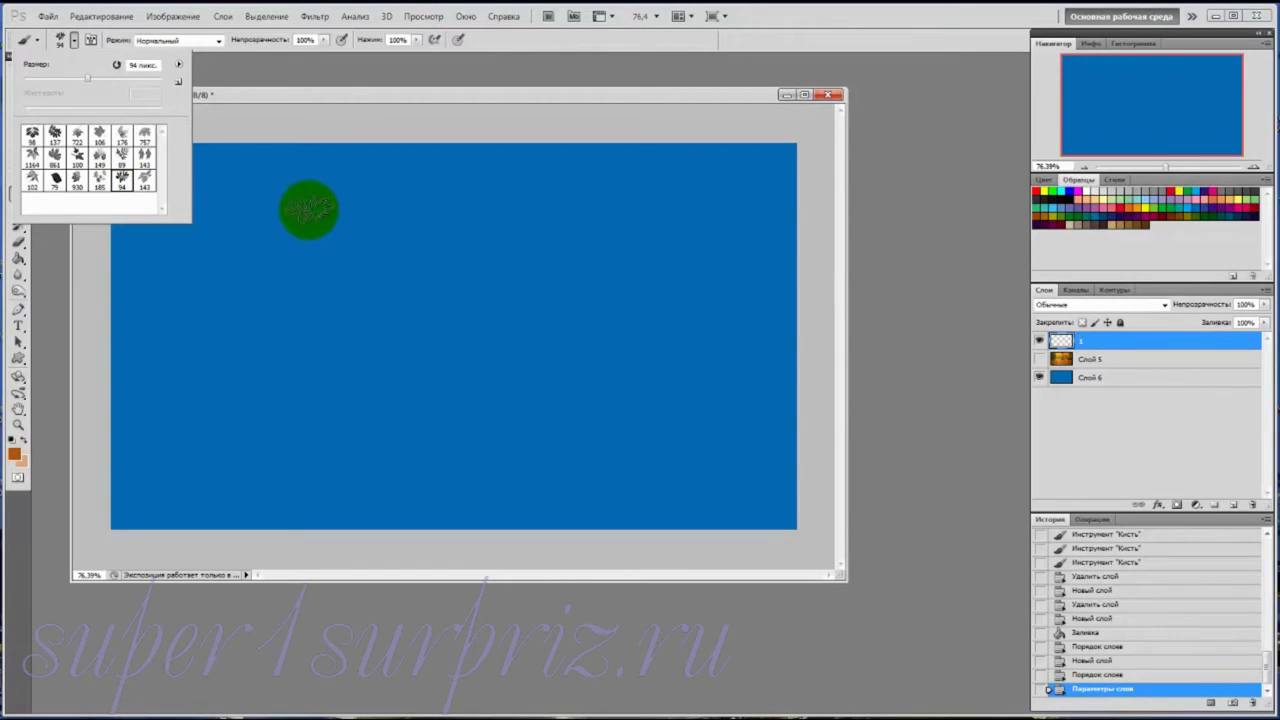
pyautogui.click(60, 40)
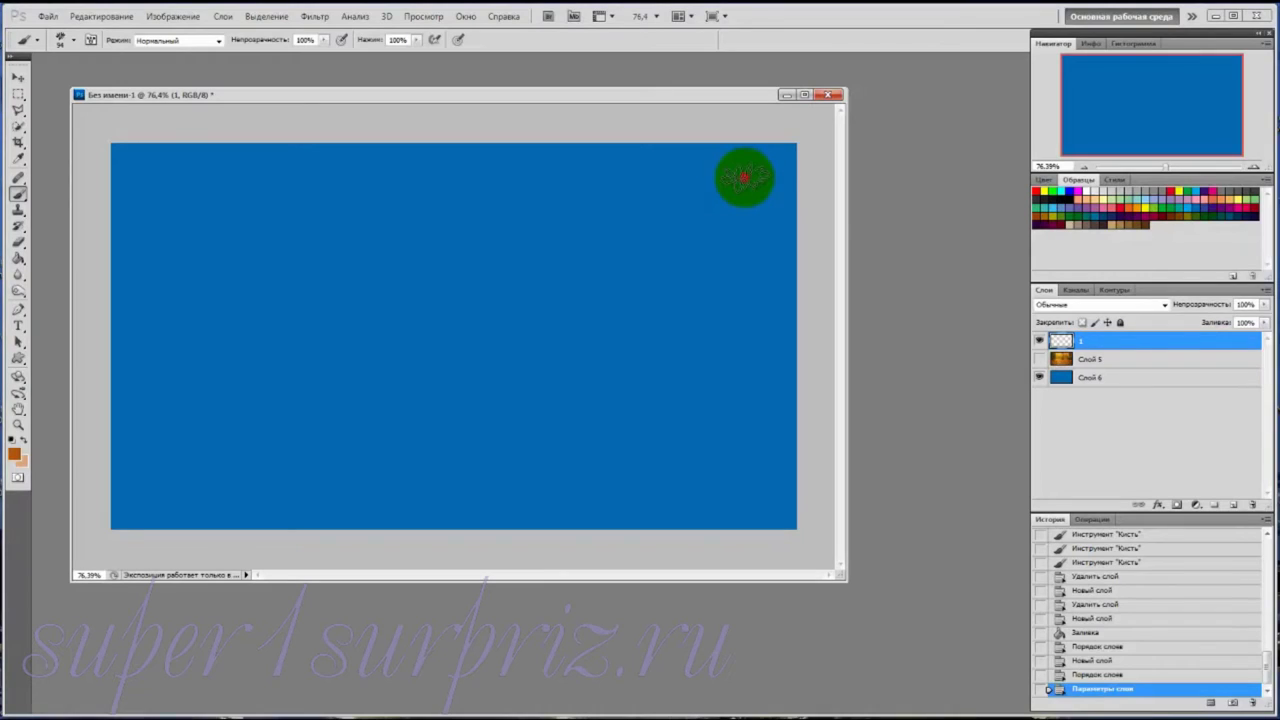
# Stamp sixteen orange leaves scattered across the blue canvas on layer 1
pyautogui.click(744, 177)
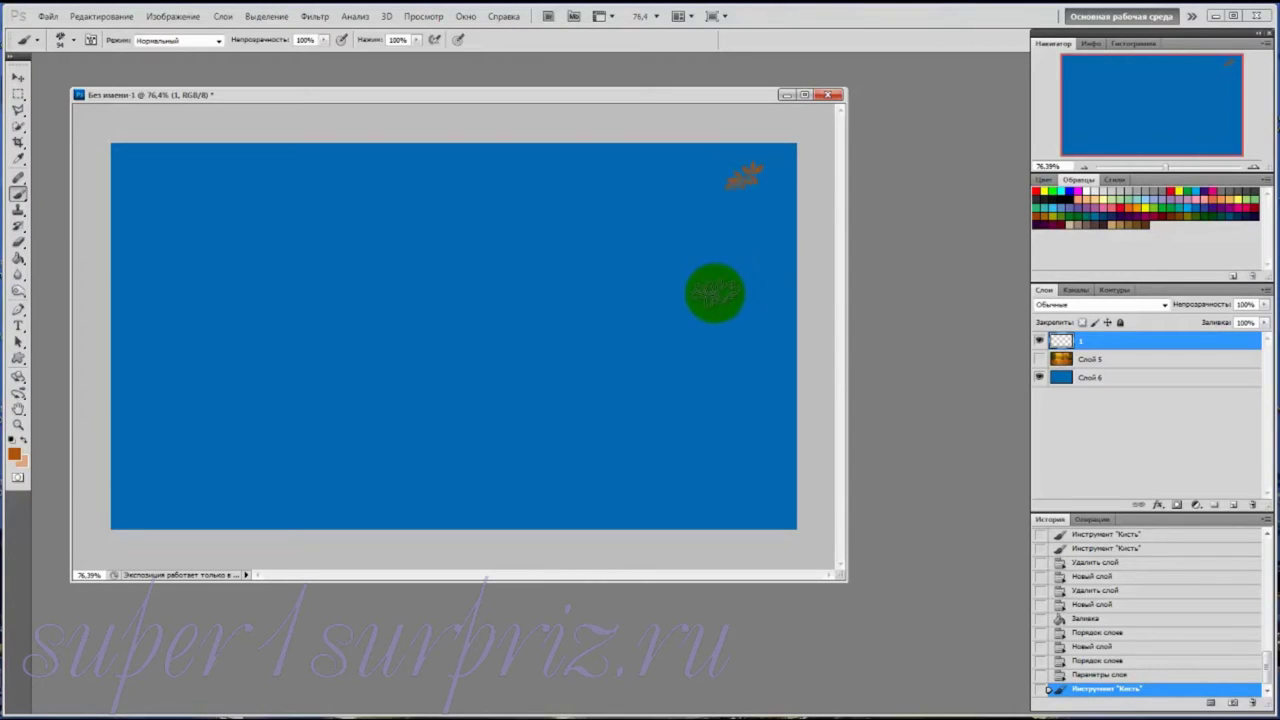
pyautogui.click(716, 298)
pyautogui.click(594, 472)
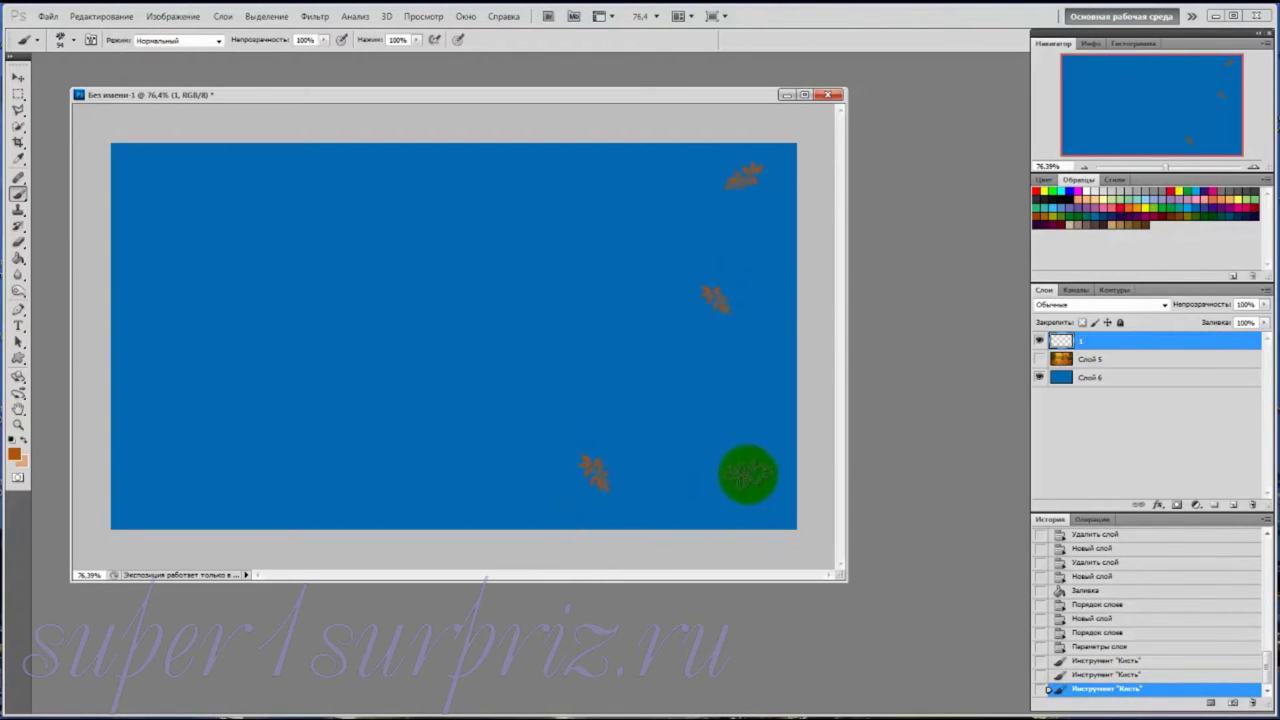
pyautogui.click(753, 472)
pyautogui.click(587, 219)
pyautogui.click(585, 358)
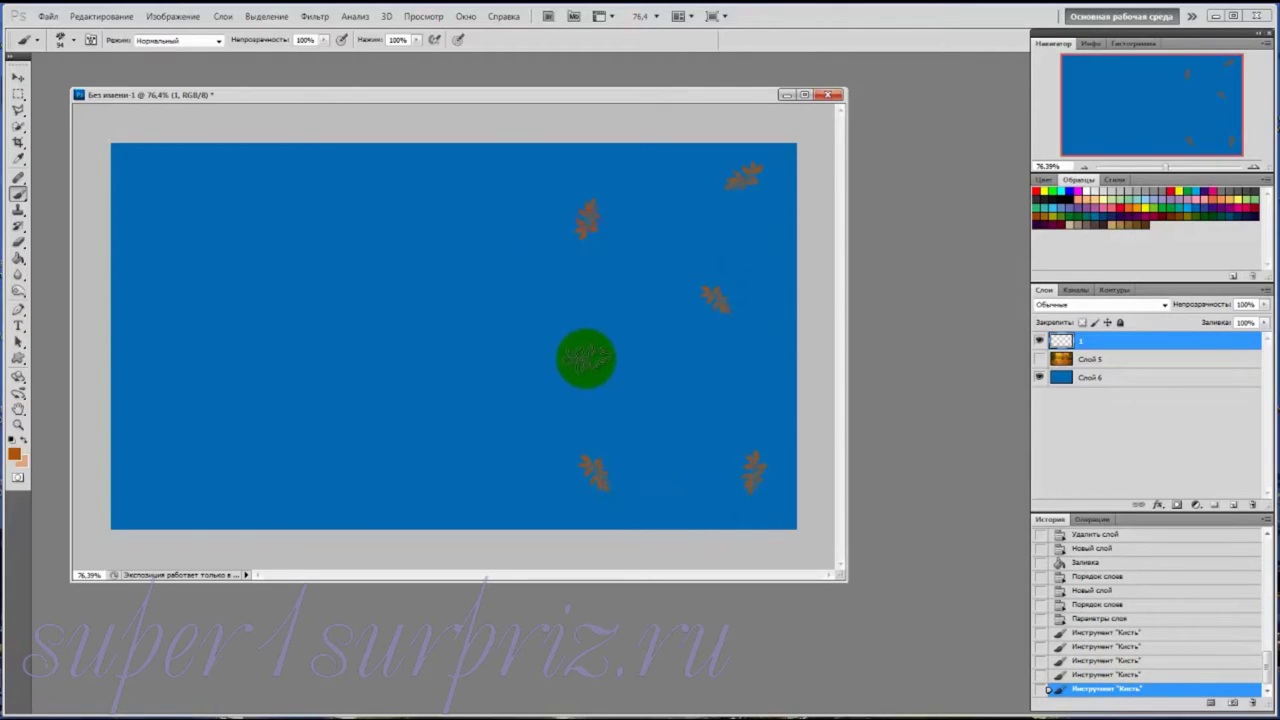
pyautogui.click(437, 470)
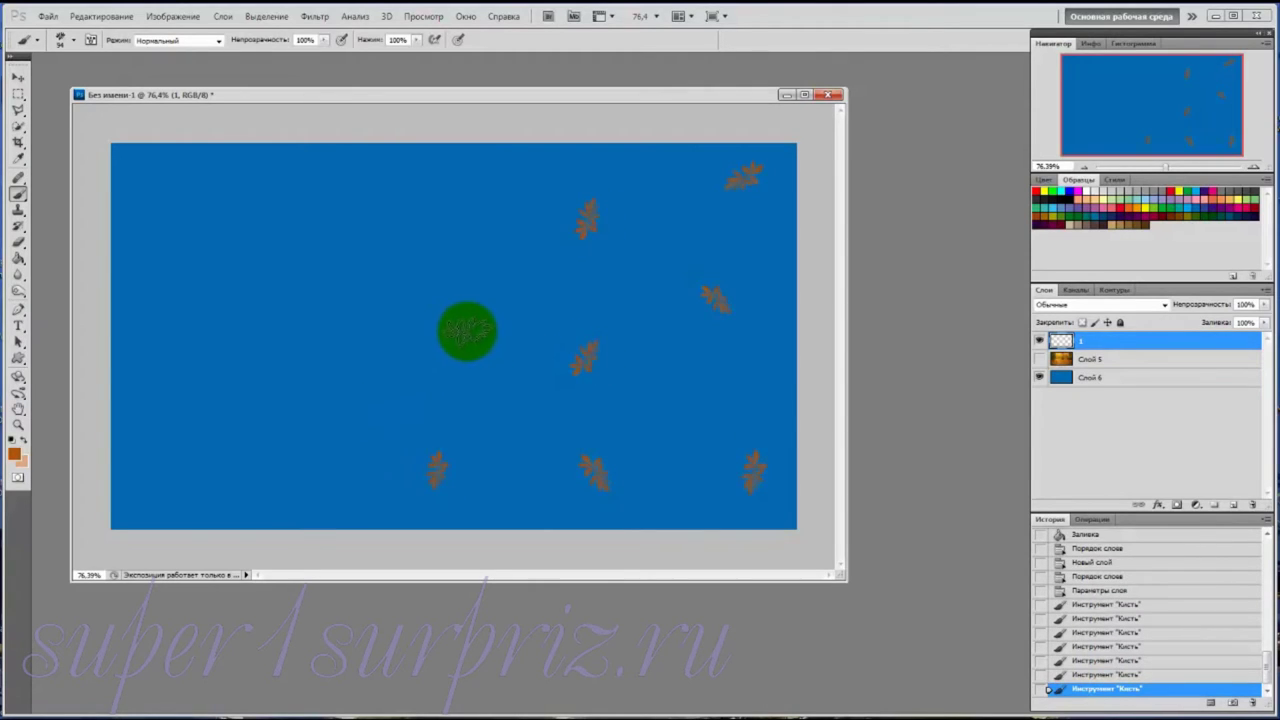
pyautogui.click(465, 330)
pyautogui.click(433, 177)
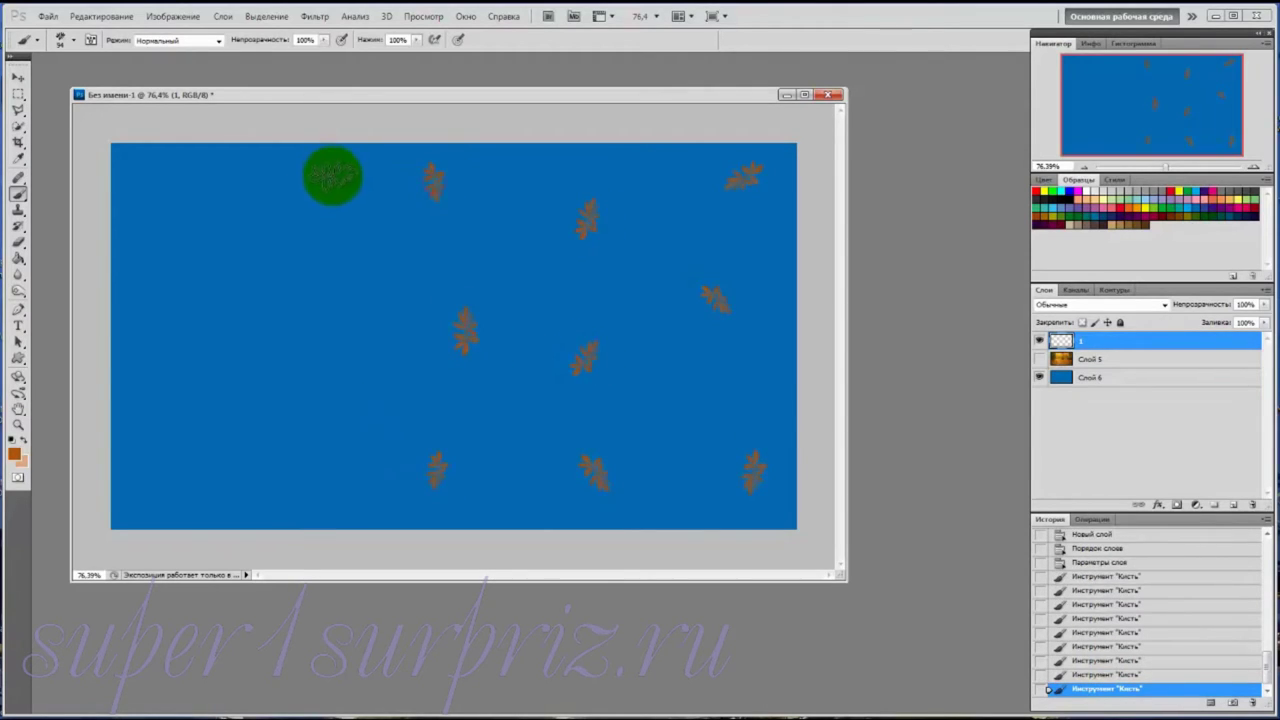
pyautogui.click(332, 172)
pyautogui.click(359, 273)
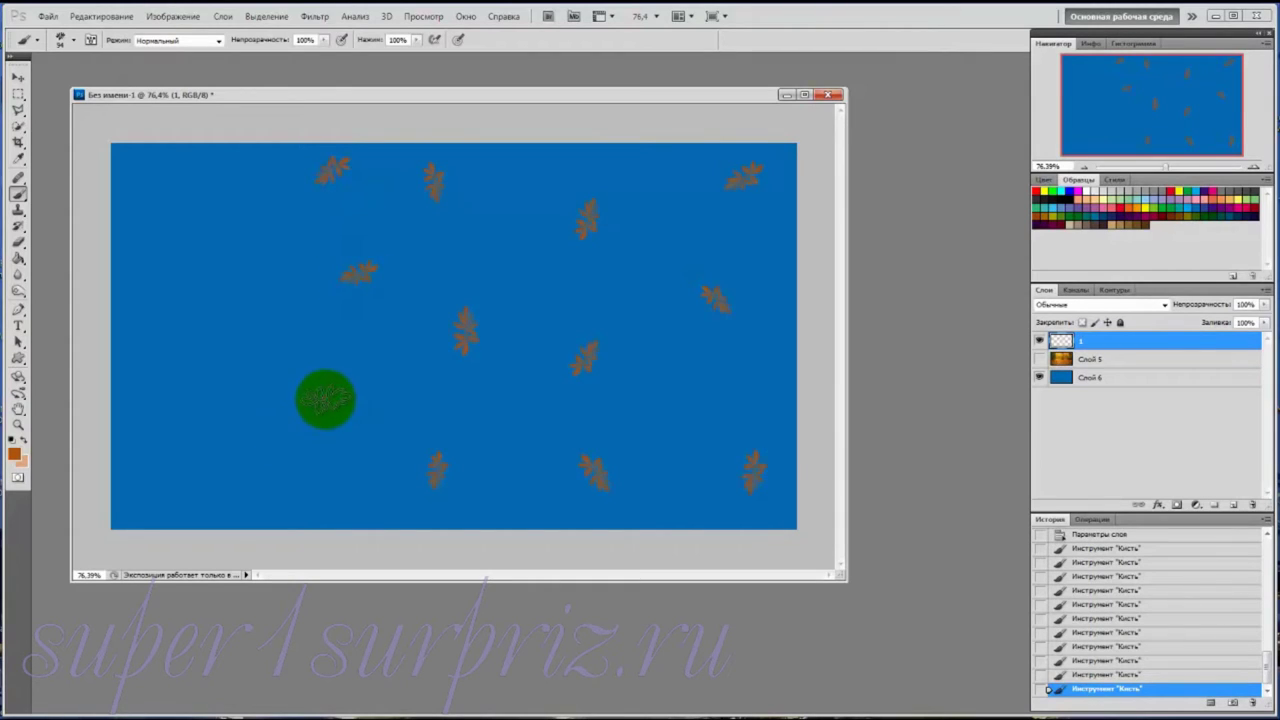
pyautogui.click(325, 398)
pyautogui.click(165, 470)
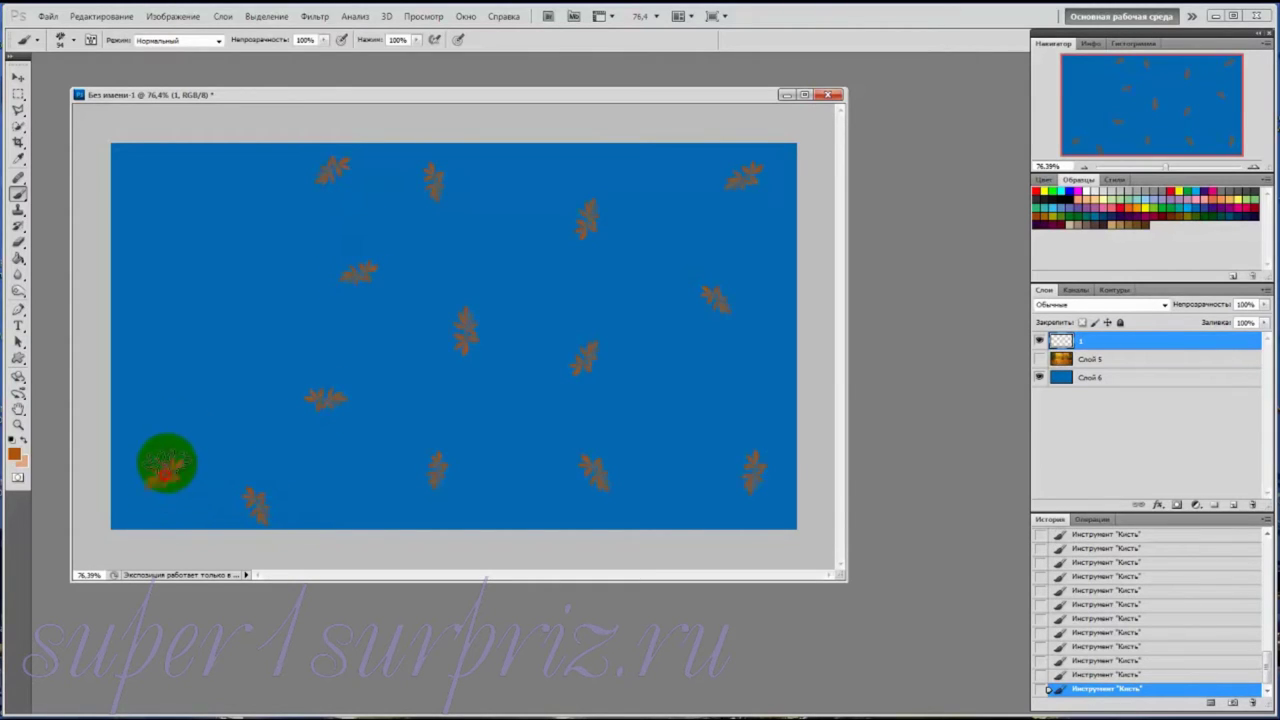
pyautogui.click(215, 377)
pyautogui.click(158, 288)
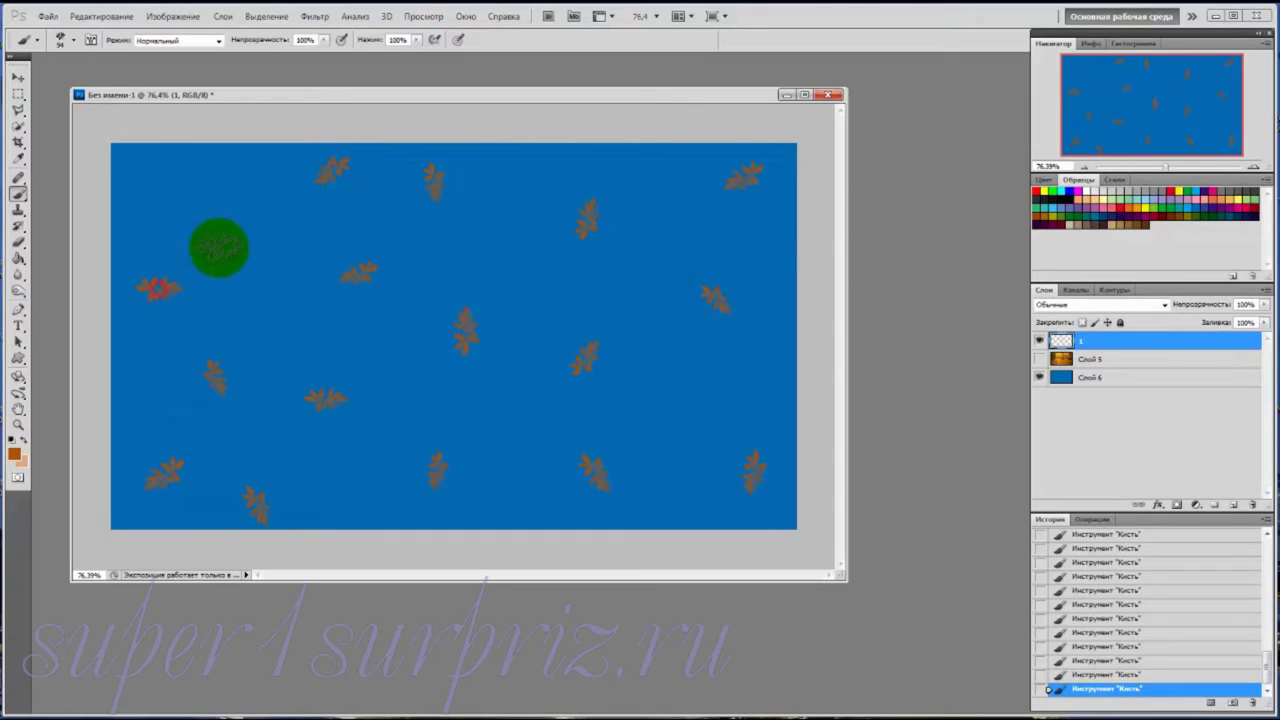
pyautogui.click(189, 176)
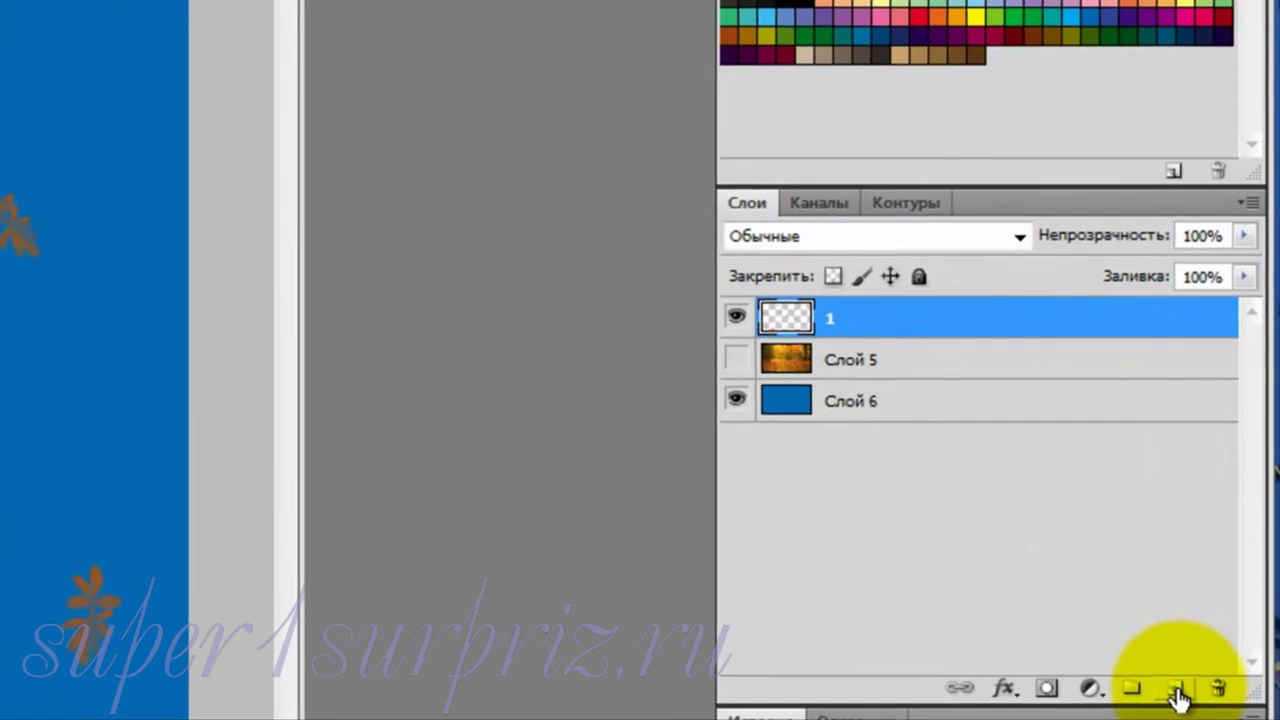
# Create a new layer and name it '2'
pyautogui.click(1176, 690)
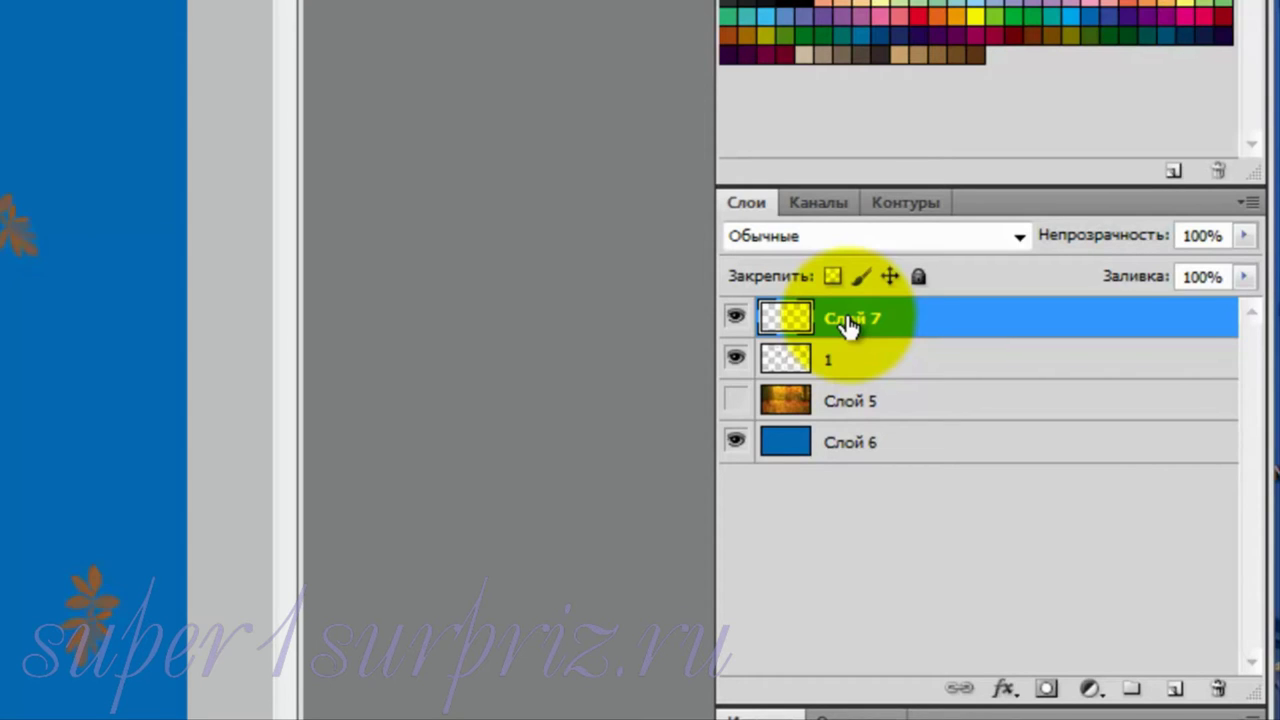
pyautogui.doubleClick(848, 320)
pyautogui.write('2')
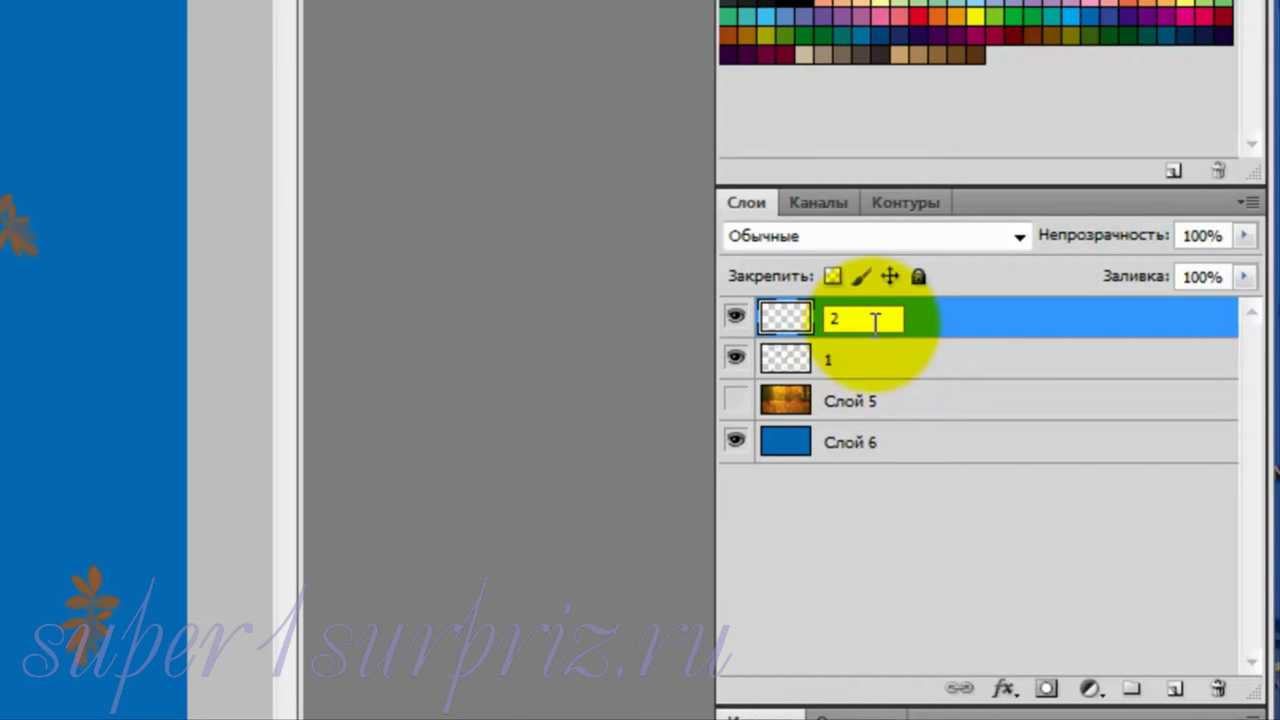
pyautogui.press('Return')
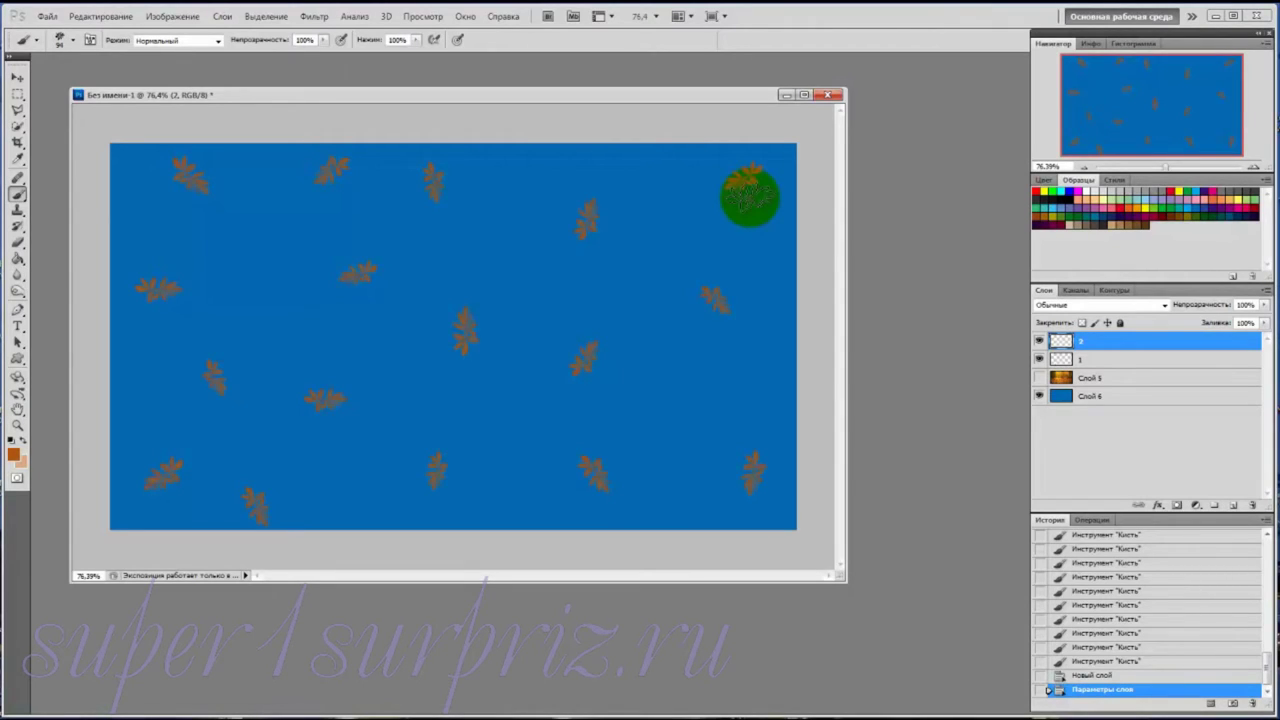
# Stamp fourteen orange leaves in shifted positions across the canvas on layer 2
pyautogui.click(750, 197)
pyautogui.click(712, 316)
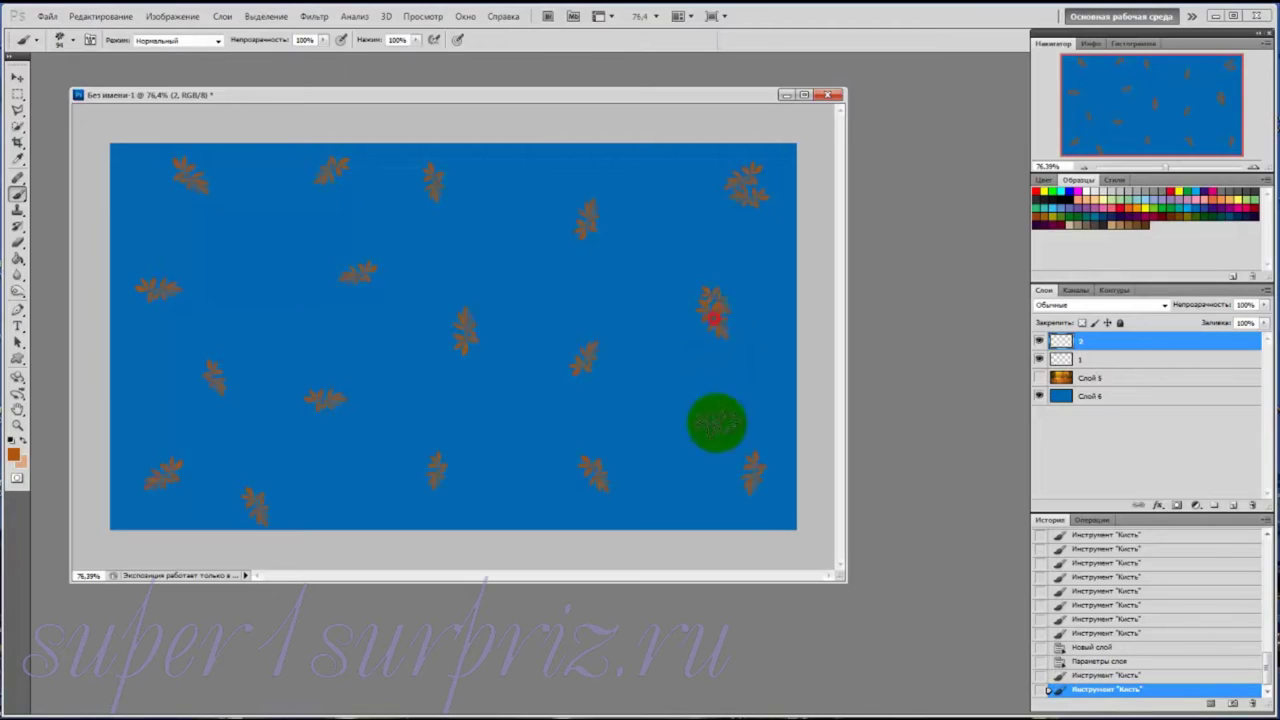
pyautogui.click(762, 482)
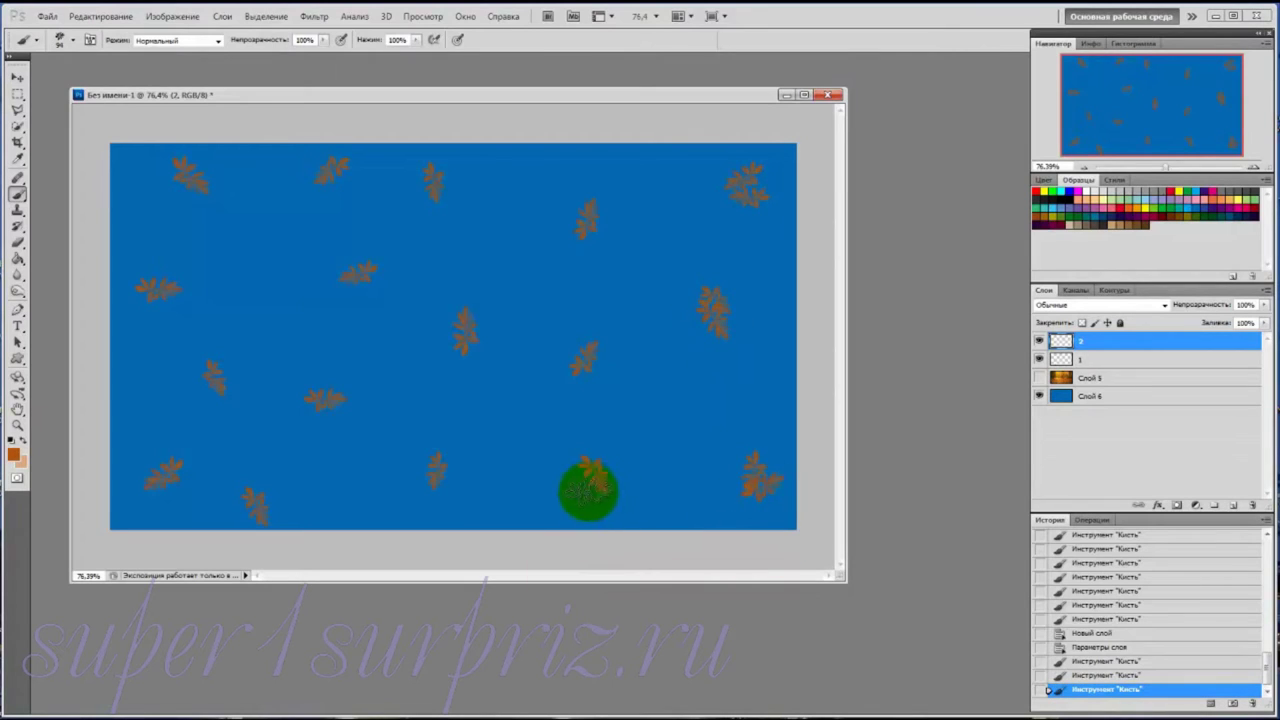
pyautogui.click(588, 492)
pyautogui.click(600, 367)
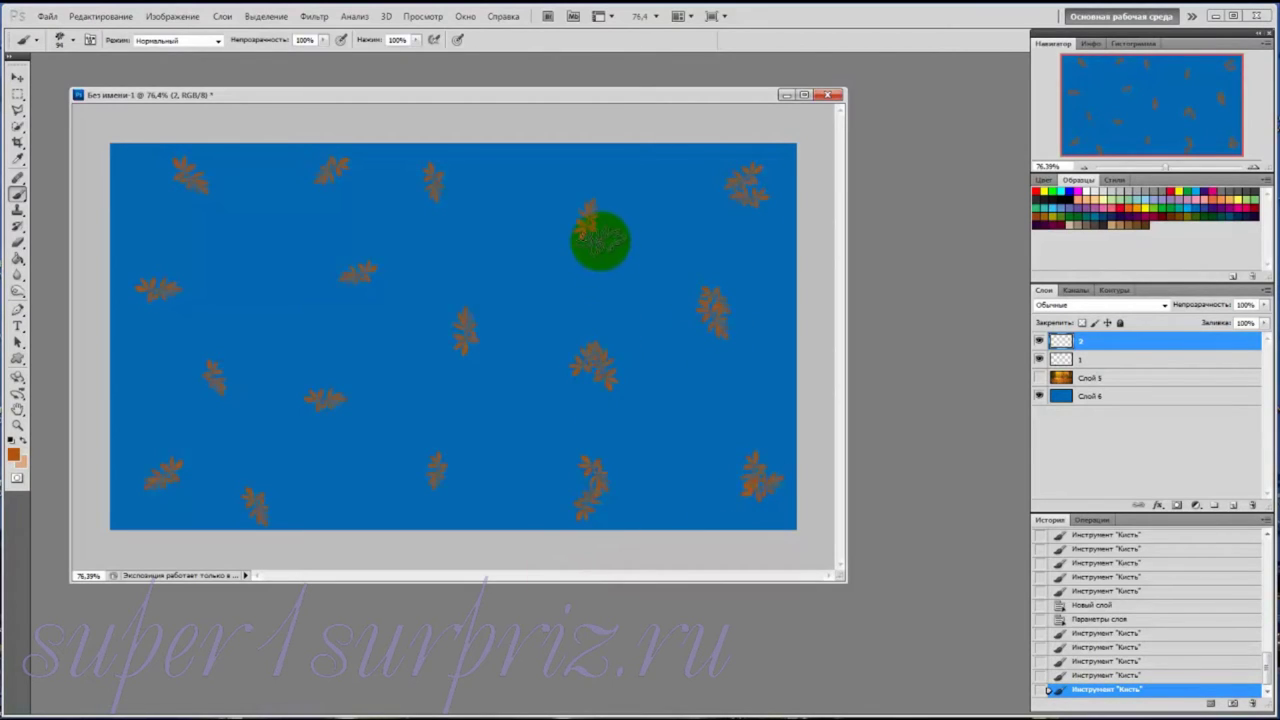
pyautogui.click(598, 242)
pyautogui.click(443, 206)
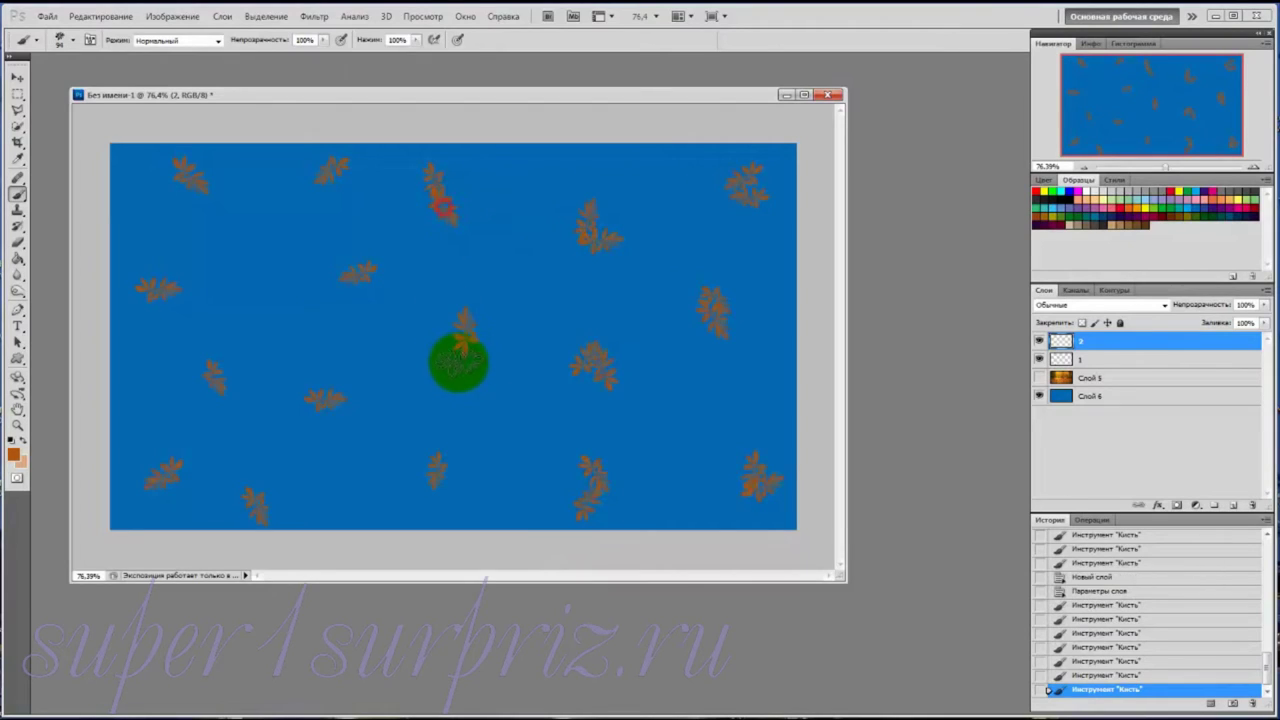
pyautogui.click(466, 345)
pyautogui.click(443, 488)
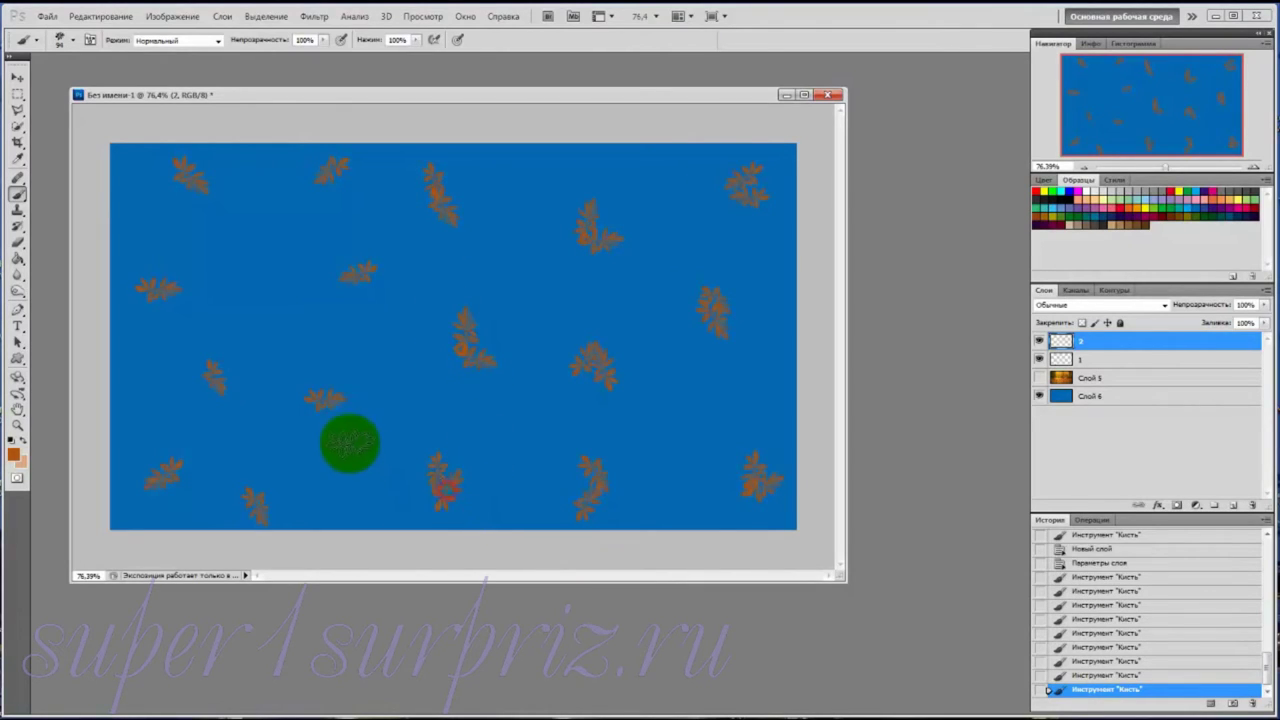
pyautogui.click(330, 418)
pyautogui.click(362, 293)
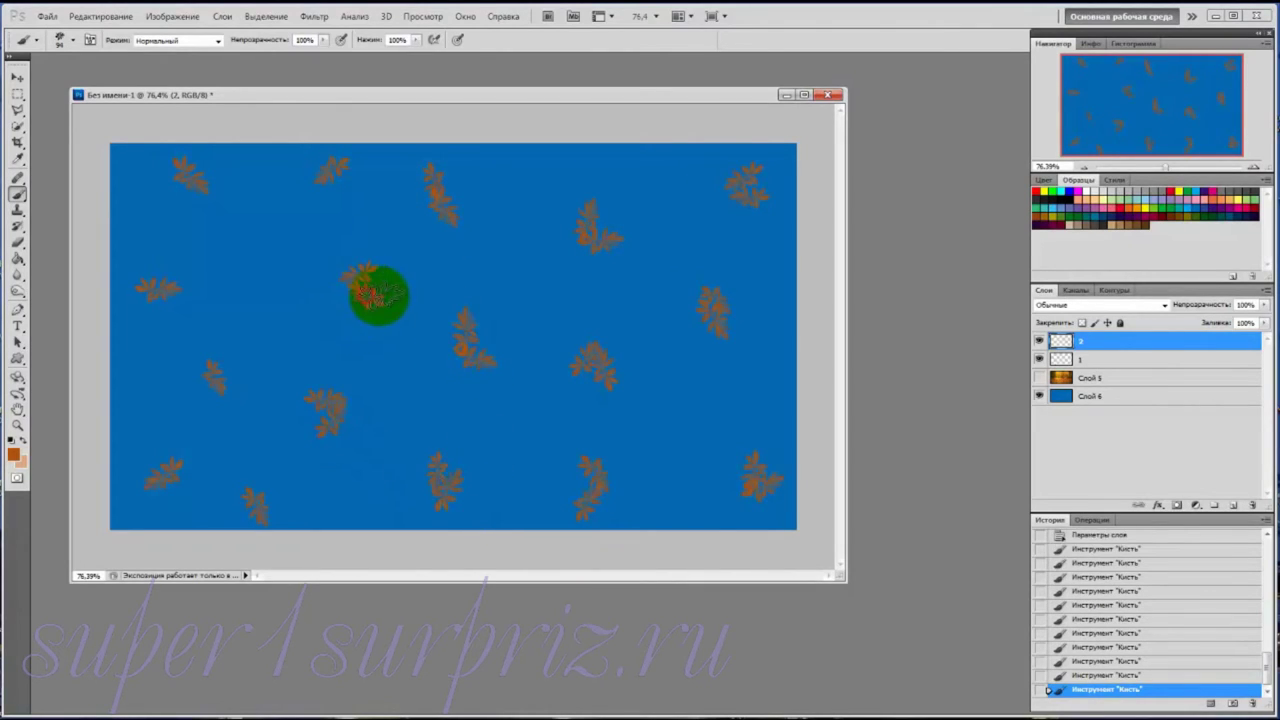
pyautogui.click(337, 184)
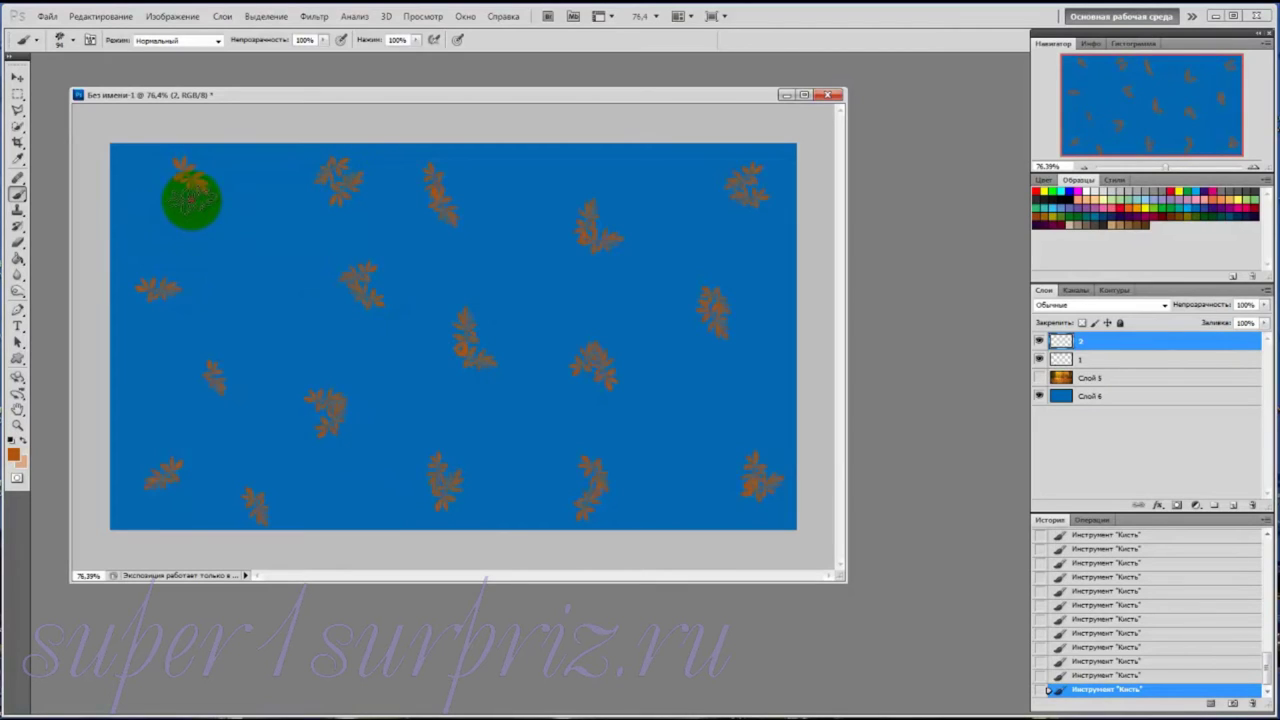
pyautogui.click(155, 305)
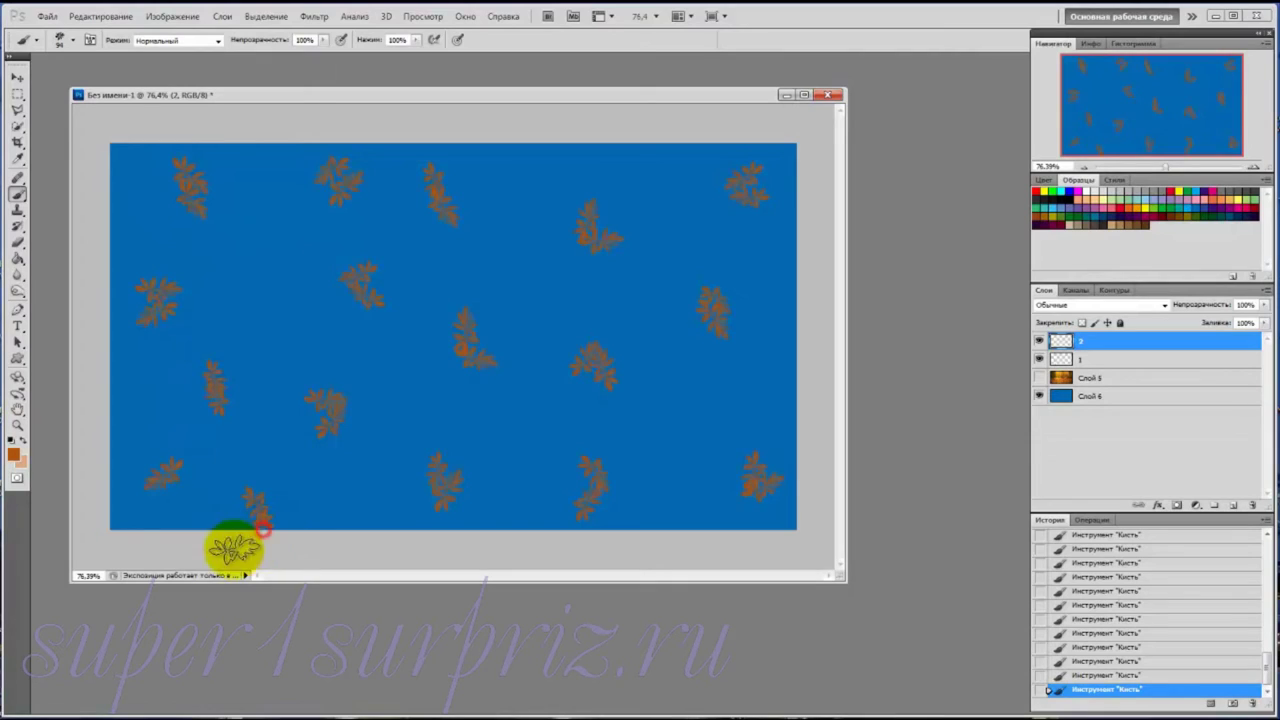
pyautogui.click(158, 497)
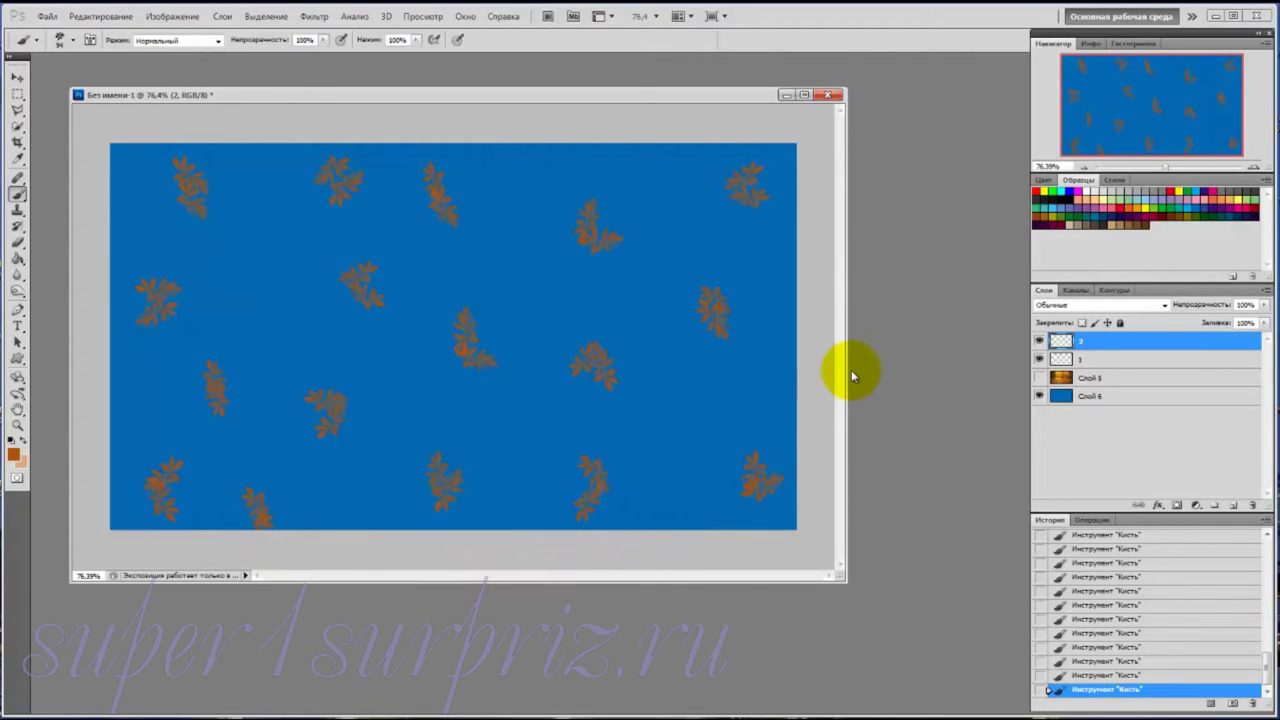
# Create a new layer named '3' and hide layer 1
pyautogui.click(1234, 509)
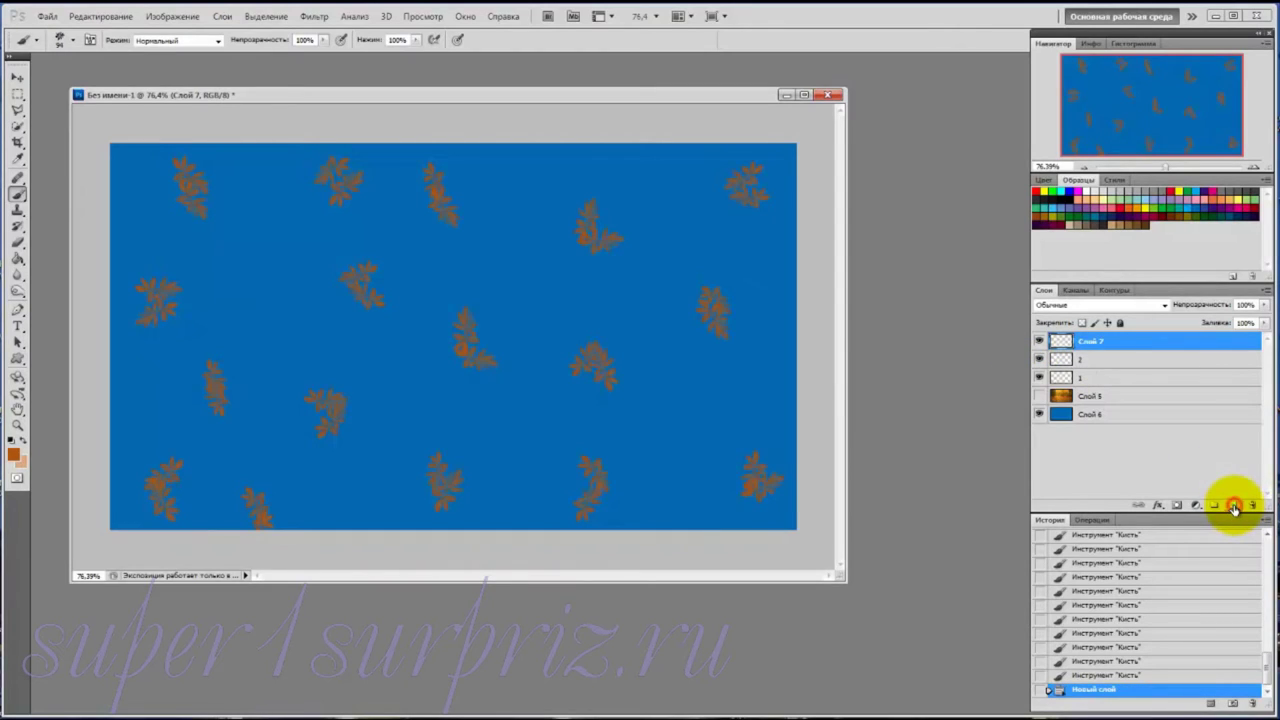
pyautogui.doubleClick(1092, 341)
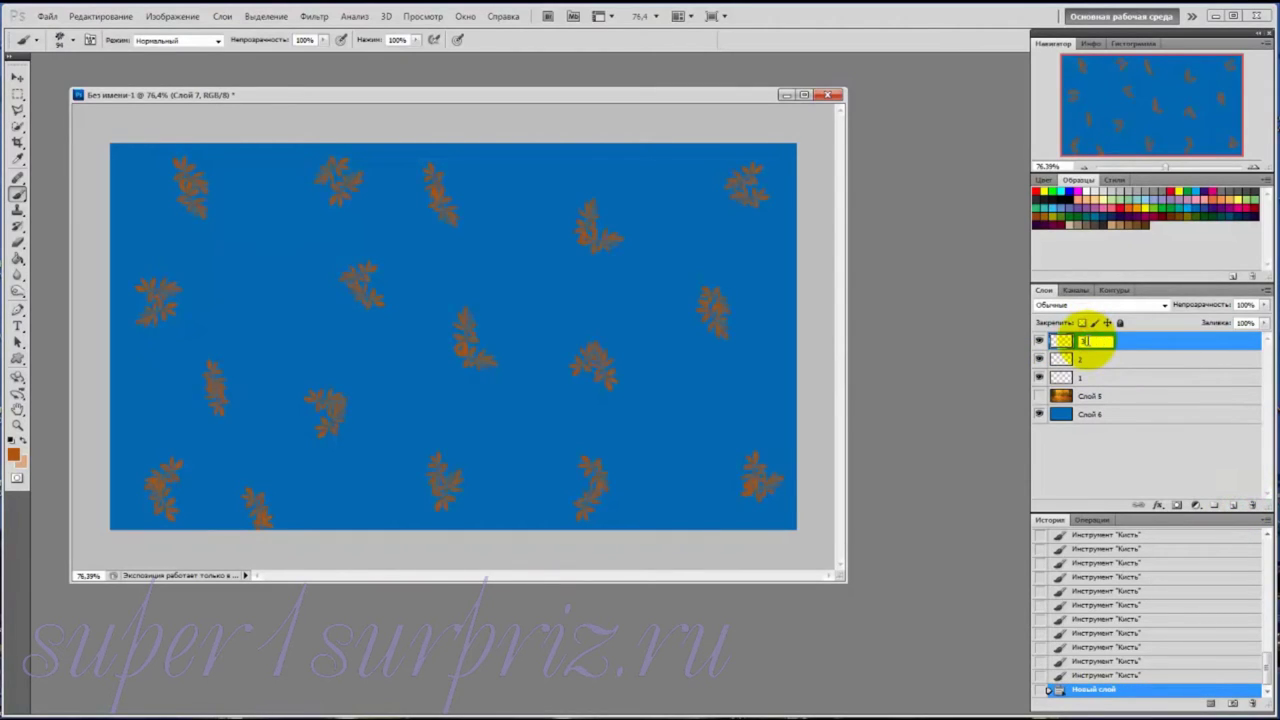
pyautogui.write('3')
pyautogui.press('Return')
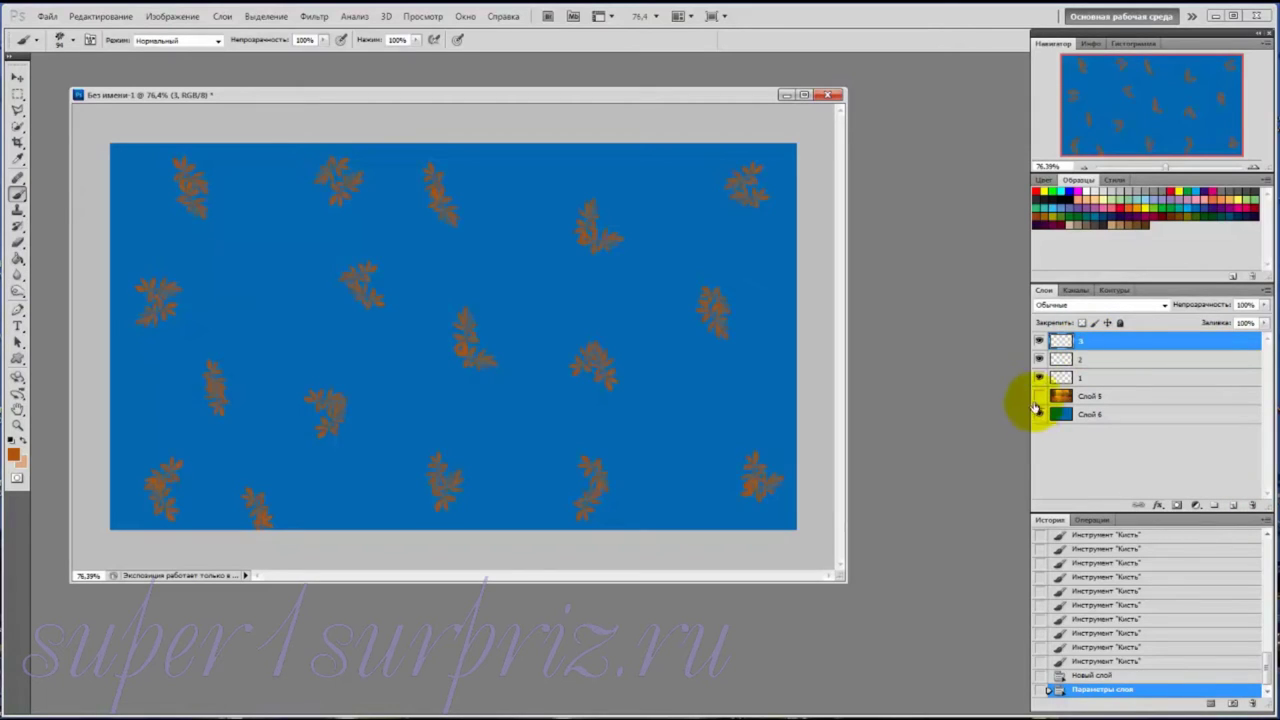
pyautogui.click(1040, 379)
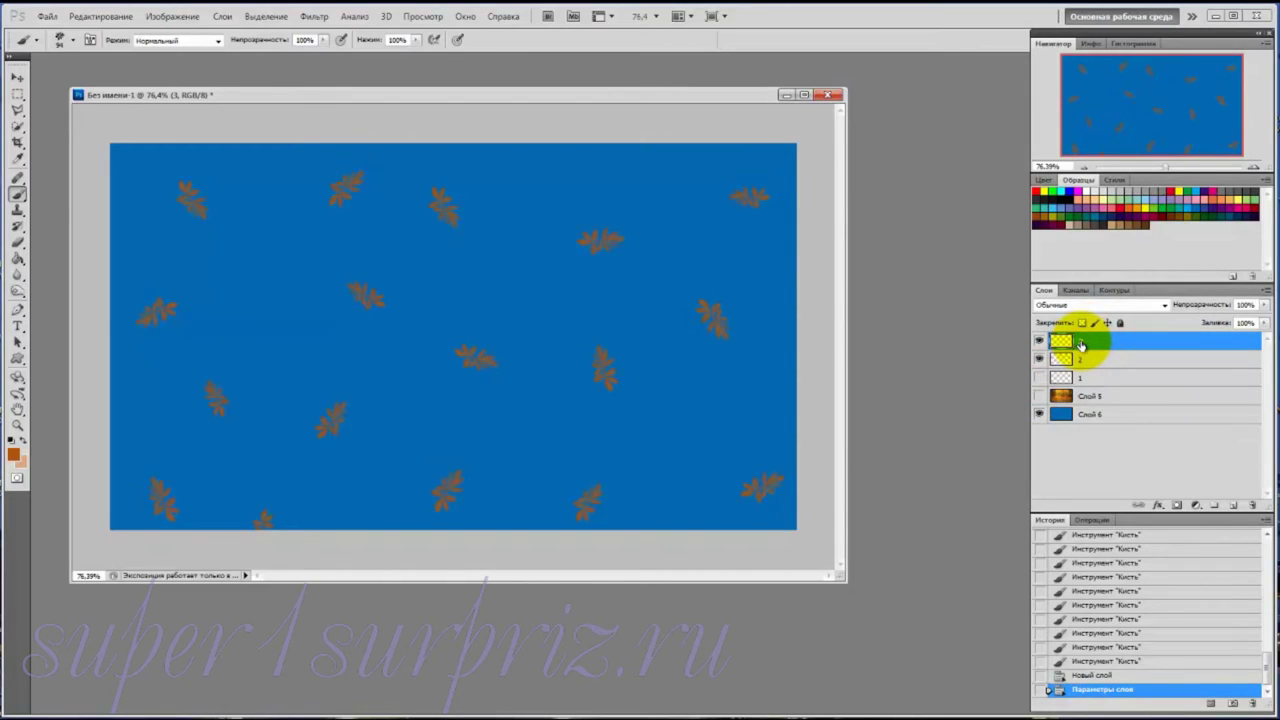
# Stamp fourteen more leaves across the canvas, including one at the top edge
pyautogui.moveTo(740, 366)
pyautogui.mouseDown()
pyautogui.moveTo(714, 346)
pyautogui.moveTo(731, 251)
pyautogui.mouseUp()
pyautogui.click(749, 220)
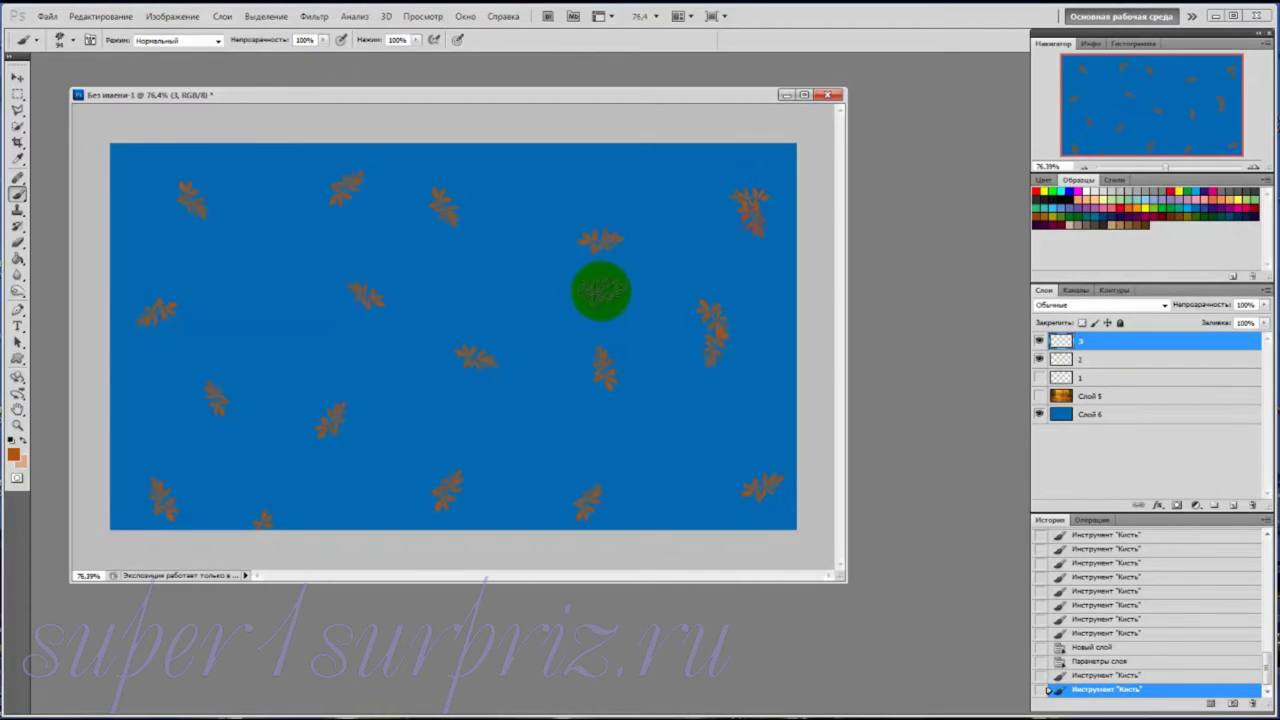
pyautogui.moveTo(601, 290); pyautogui.dragTo(600, 266)
pyautogui.moveTo(594, 374); pyautogui.dragTo(603, 404)
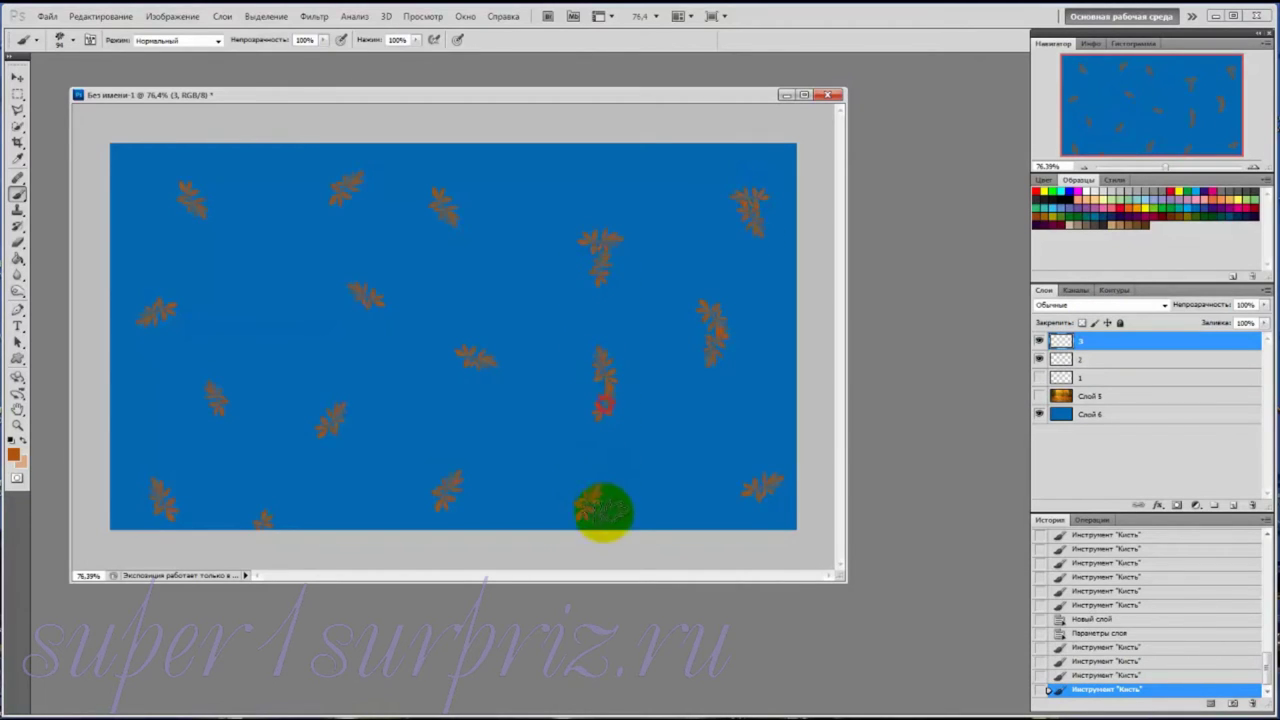
pyautogui.moveTo(603, 512); pyautogui.dragTo(592, 515)
pyautogui.click(758, 508)
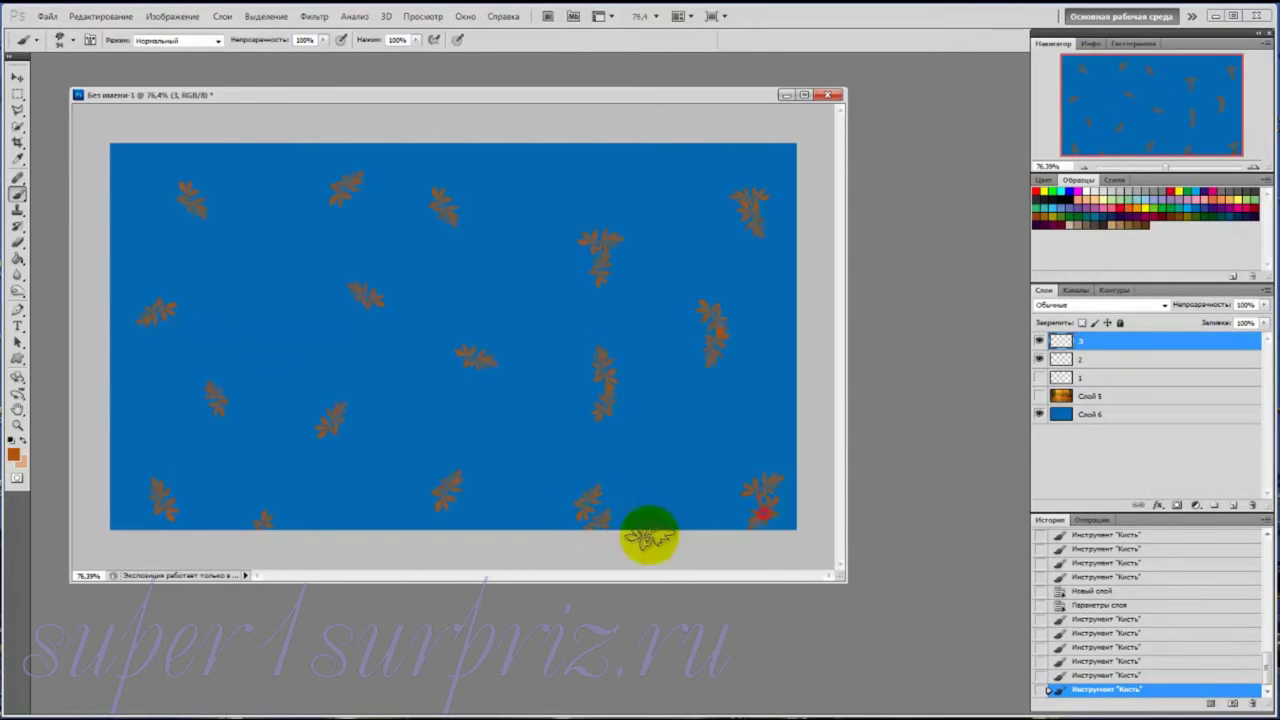
pyautogui.moveTo(464, 508); pyautogui.dragTo(451, 522)
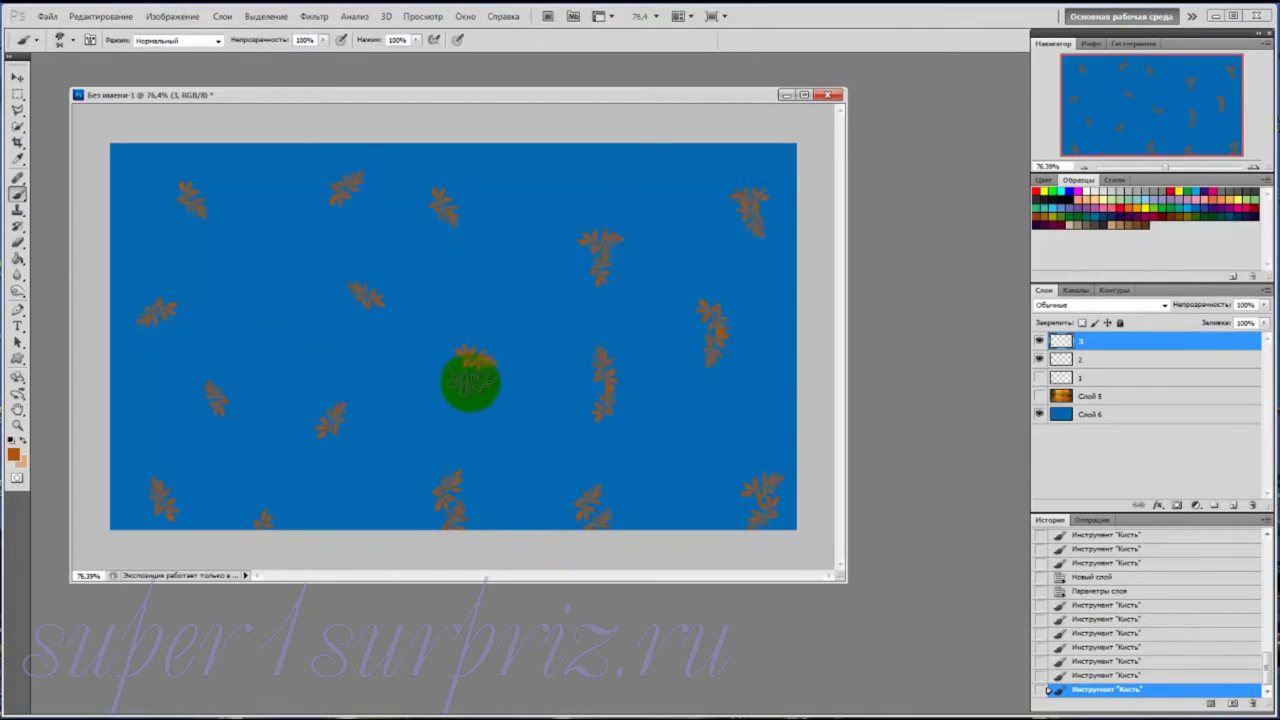
pyautogui.click(471, 380)
pyautogui.click(437, 229)
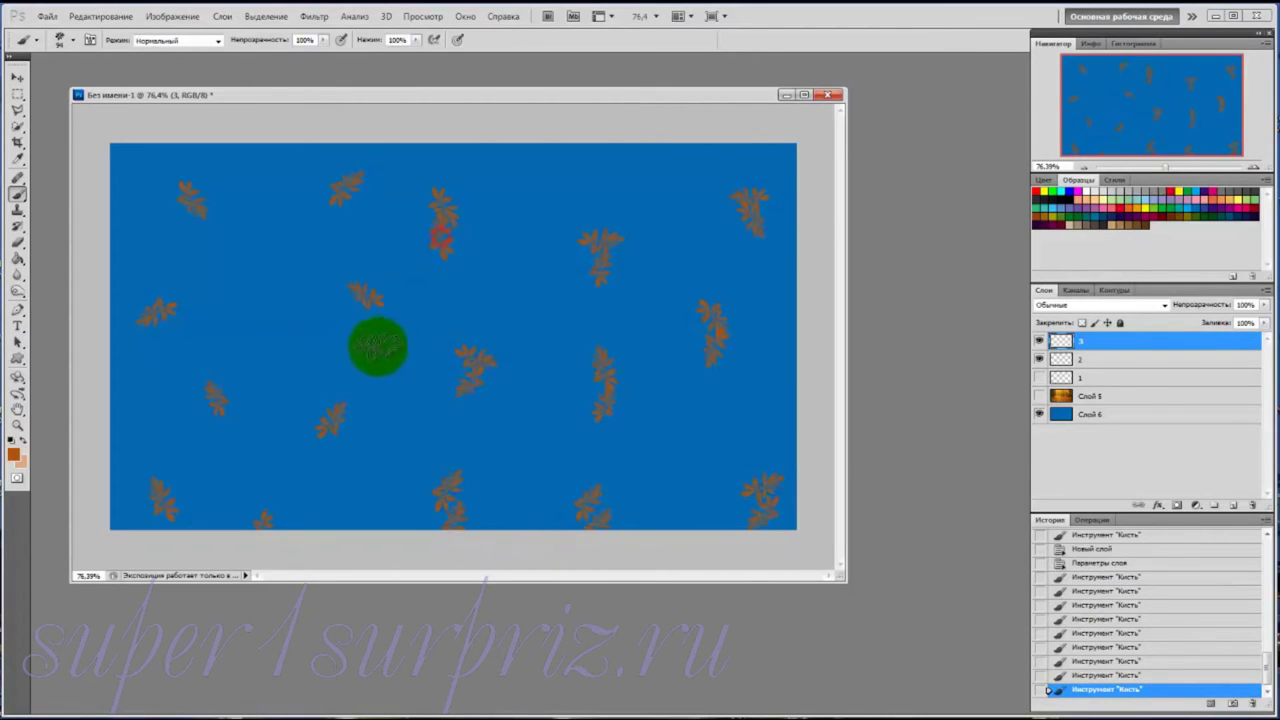
pyautogui.click(367, 312)
pyautogui.click(338, 440)
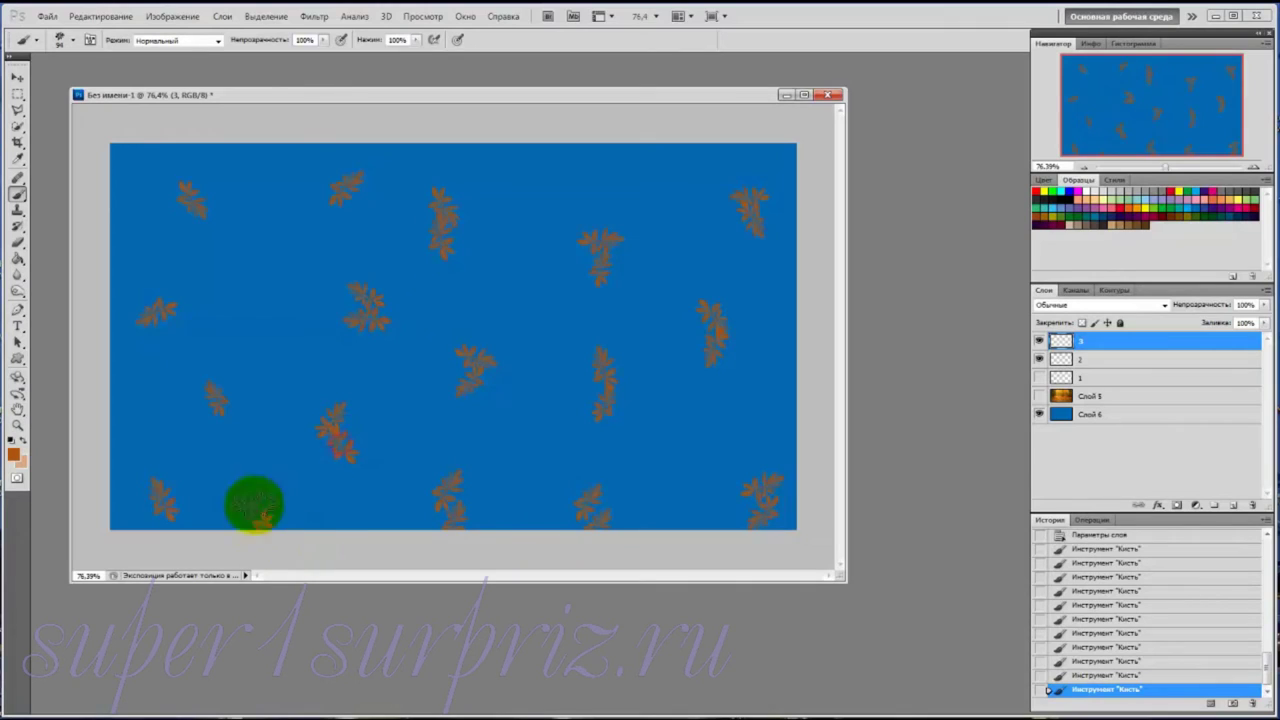
pyautogui.click(214, 427)
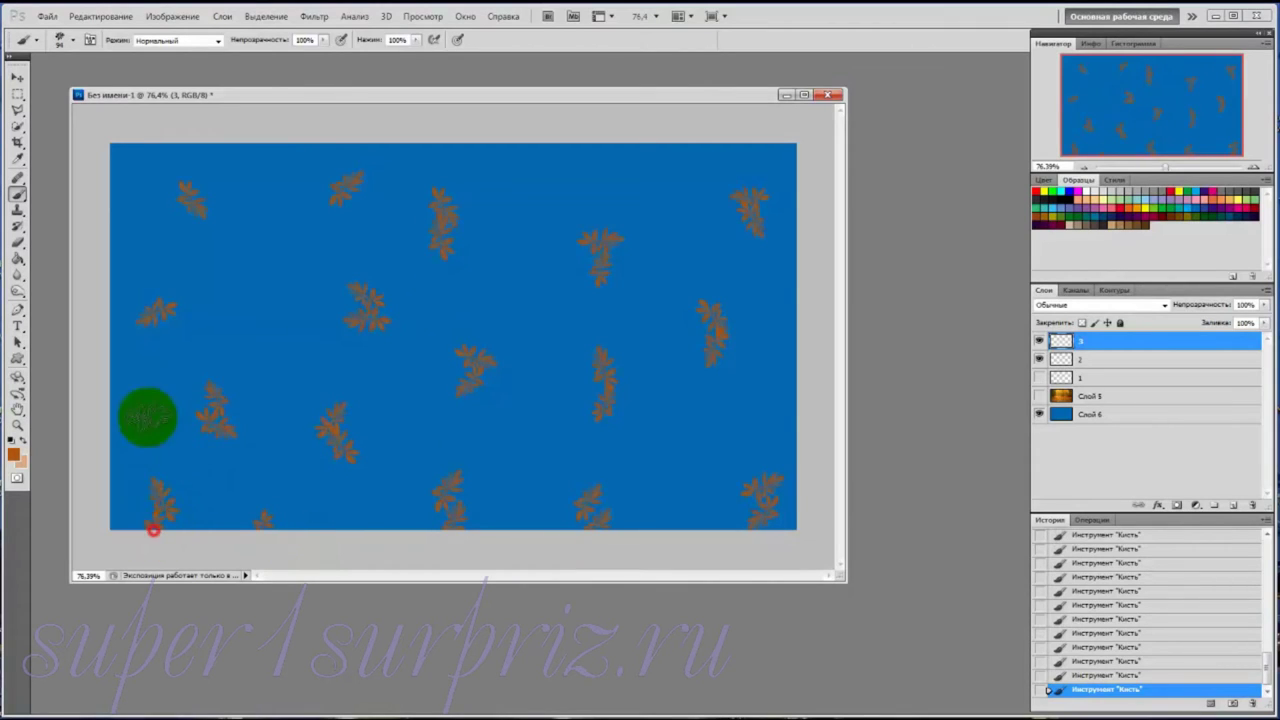
pyautogui.click(160, 330)
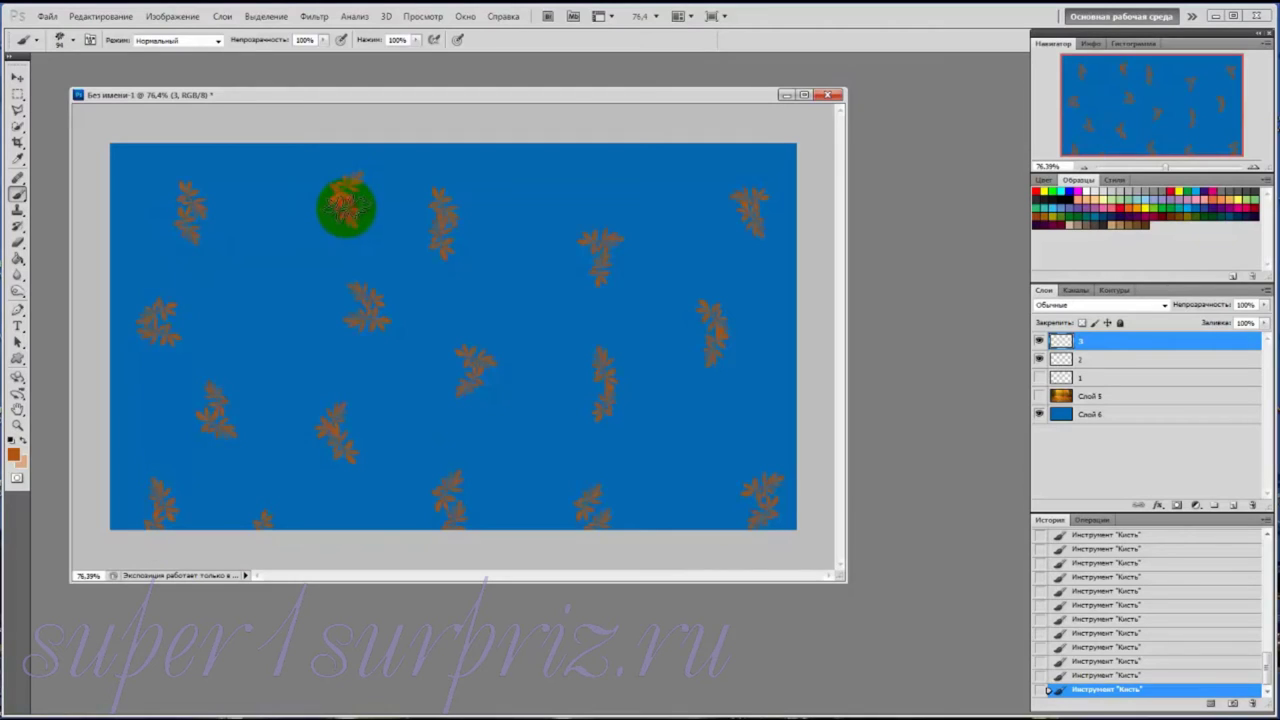
pyautogui.click(600, 146)
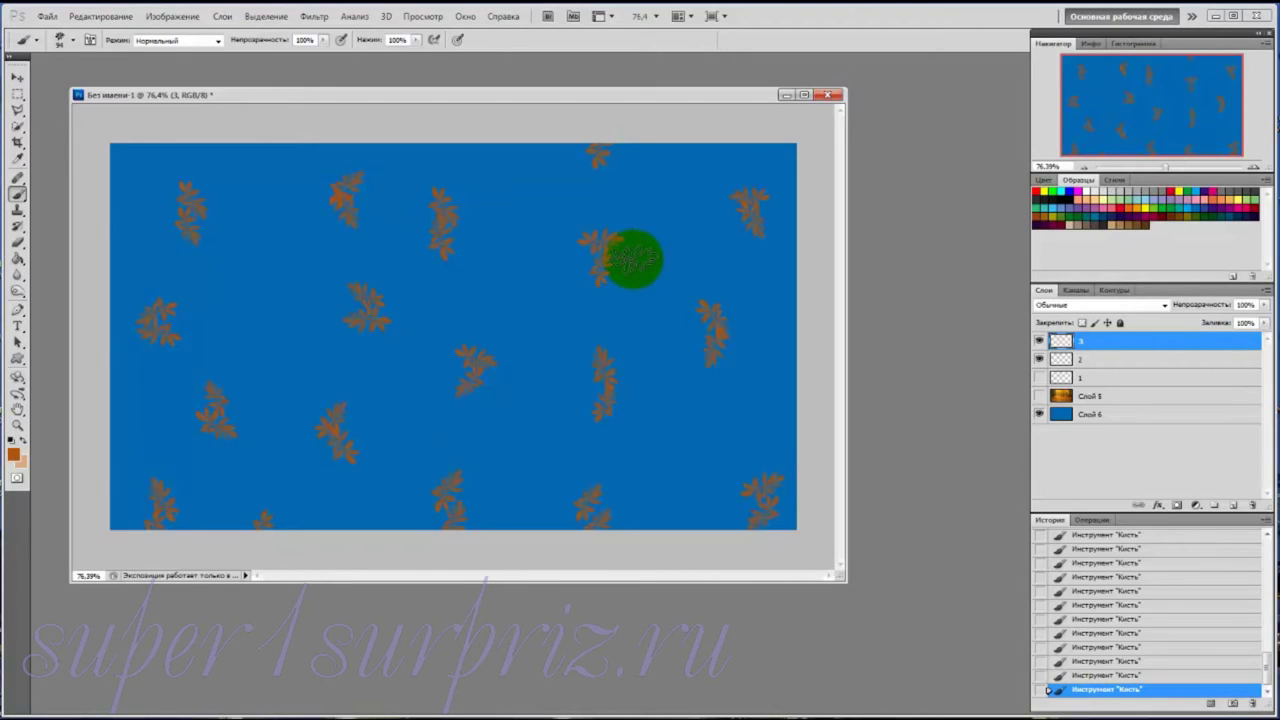
# Add a new layer named 4 and hide layer 2's leaves
pyautogui.click(1236, 508)
pyautogui.doubleClick(1088, 342)
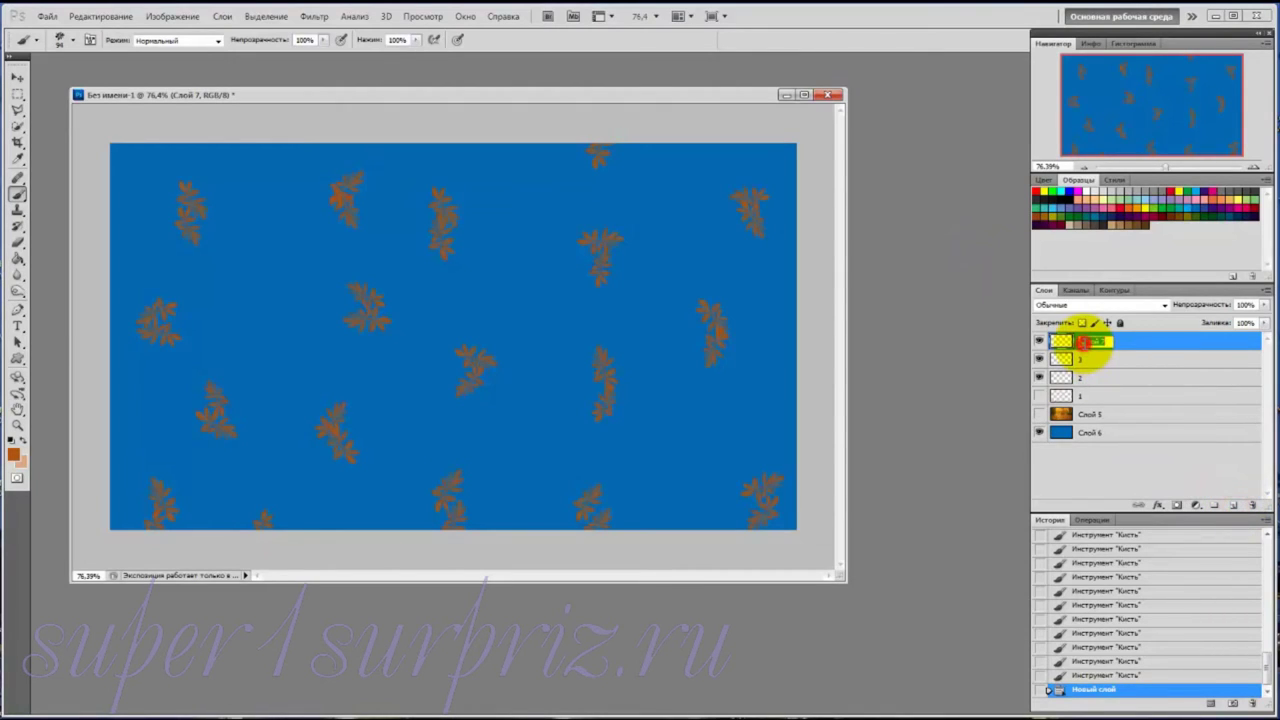
pyautogui.write('4')
pyautogui.press('Return')
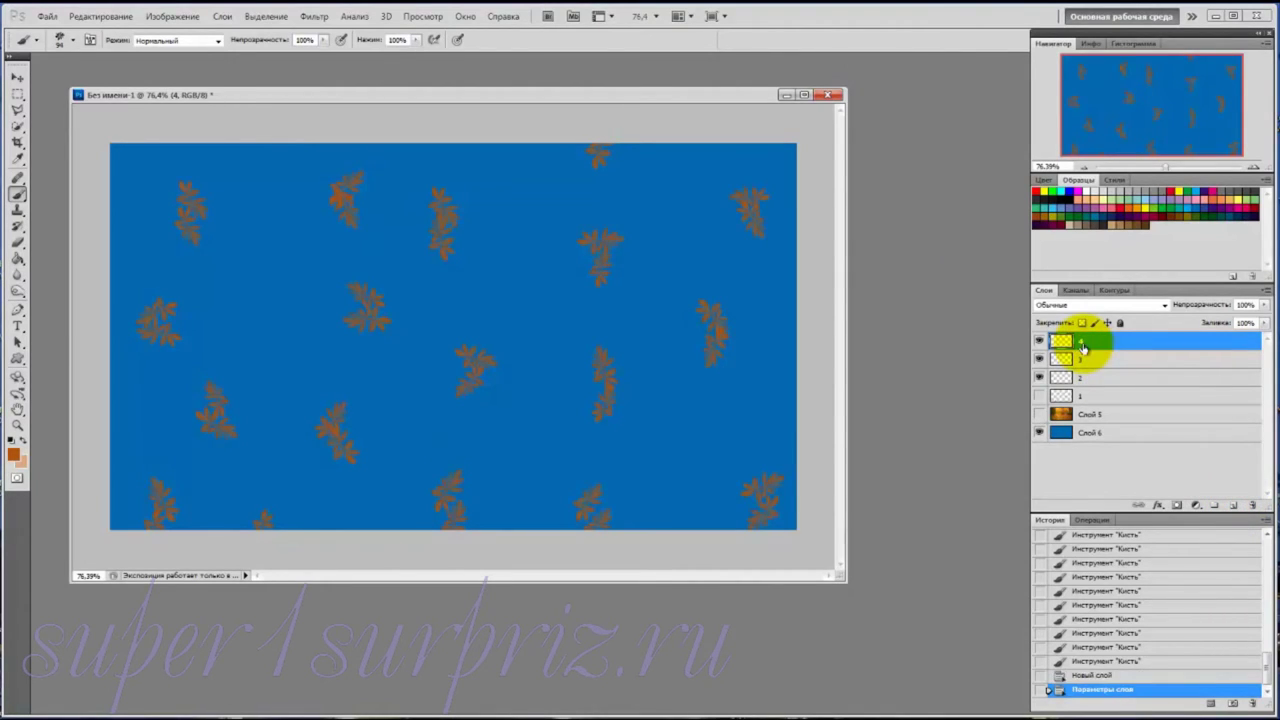
pyautogui.click(1040, 380)
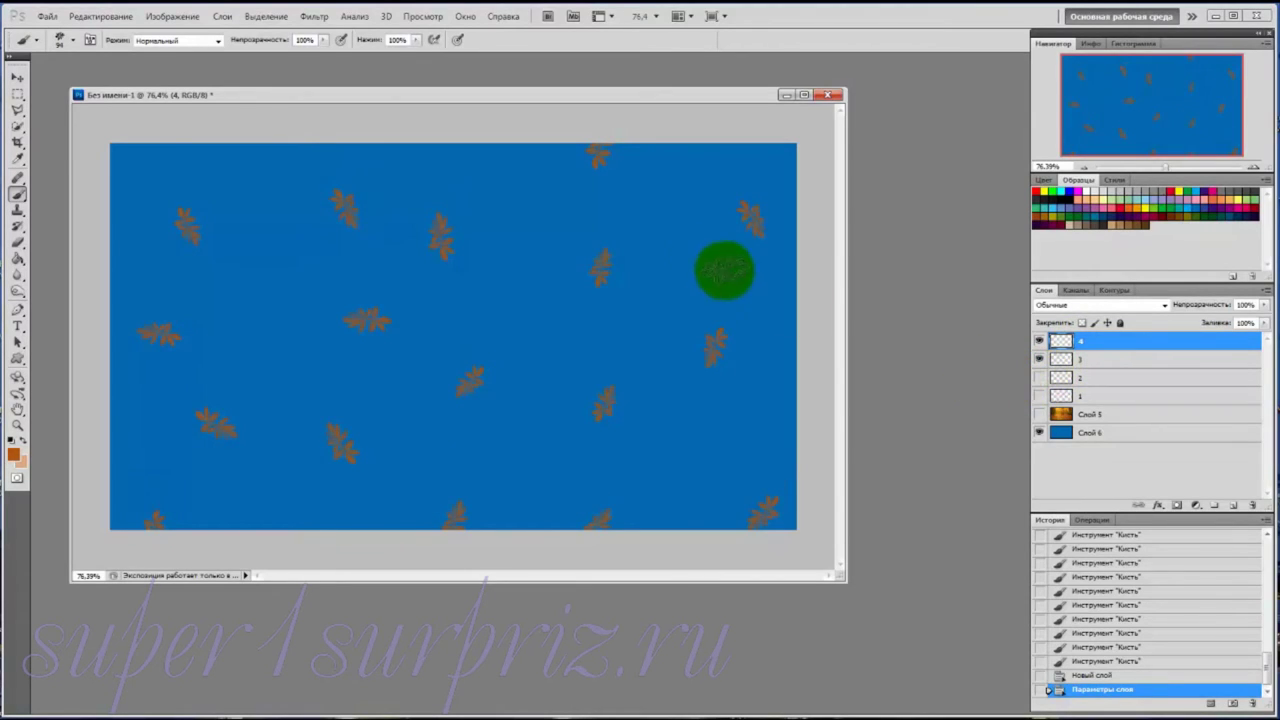
# Stamp fourteen orange leaves across layer 4, working from right to left
pyautogui.click(755, 245)
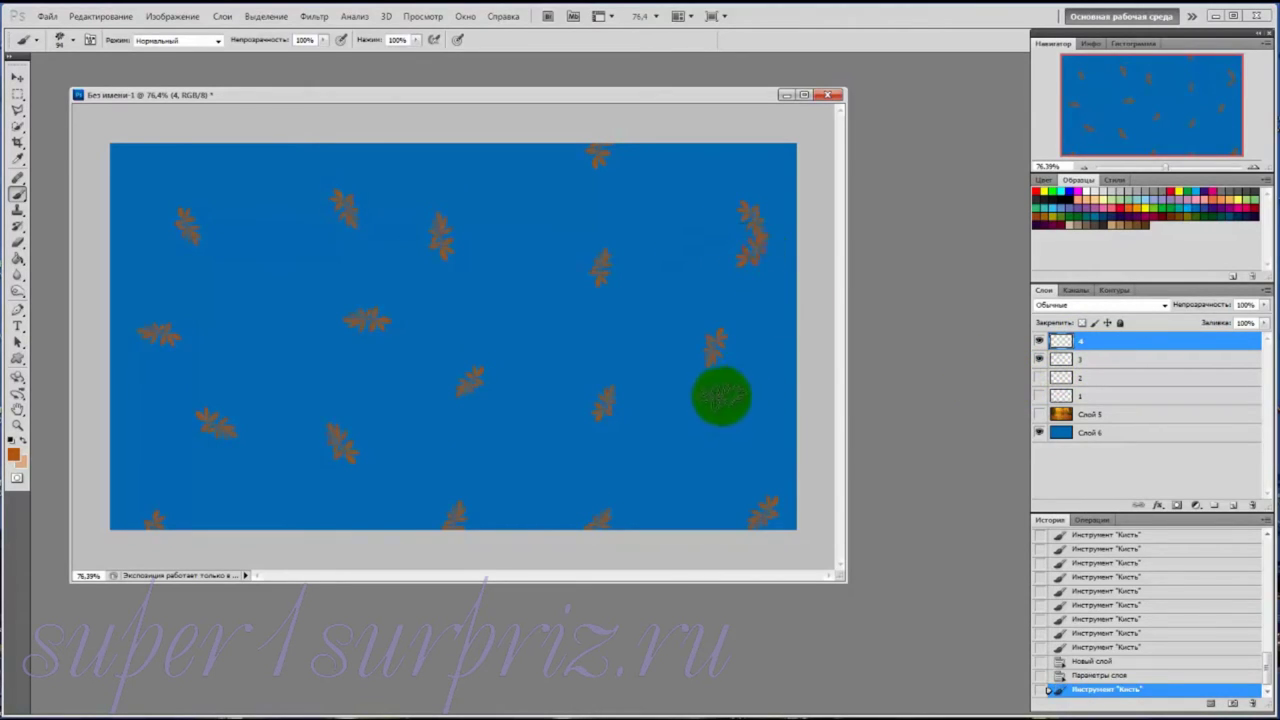
pyautogui.click(718, 360)
pyautogui.click(608, 420)
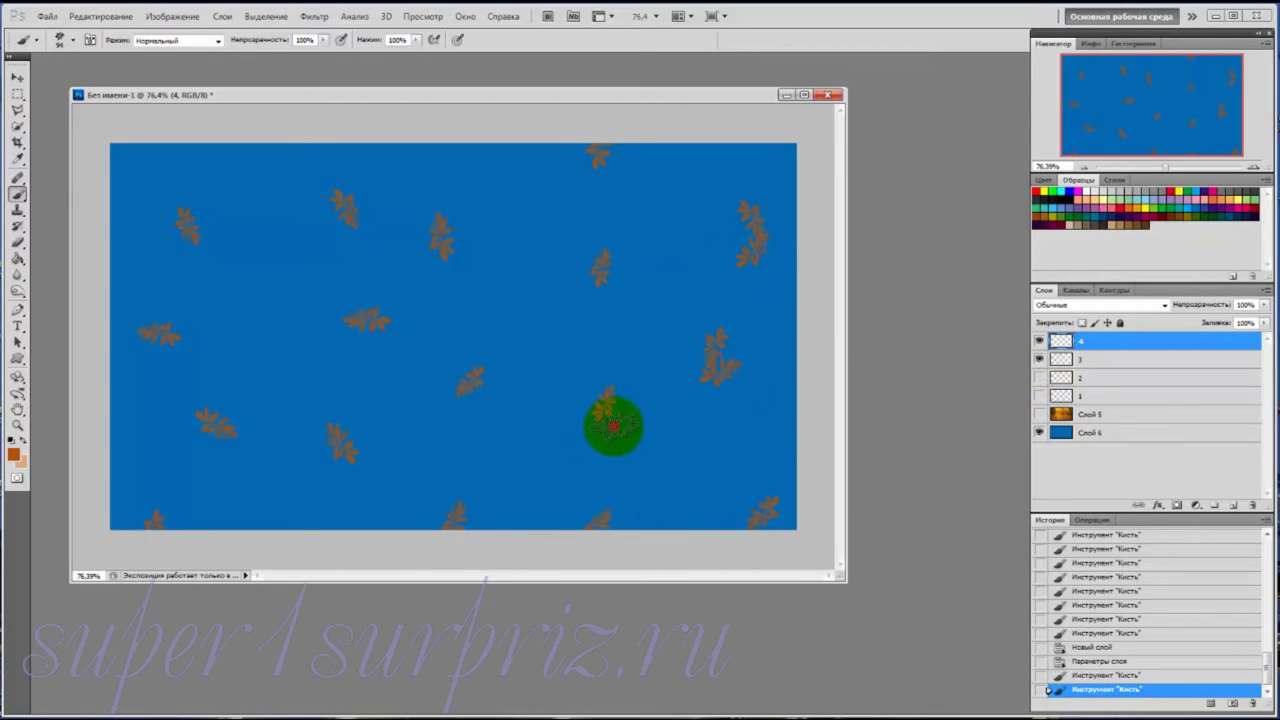
pyautogui.click(611, 288)
pyautogui.click(606, 170)
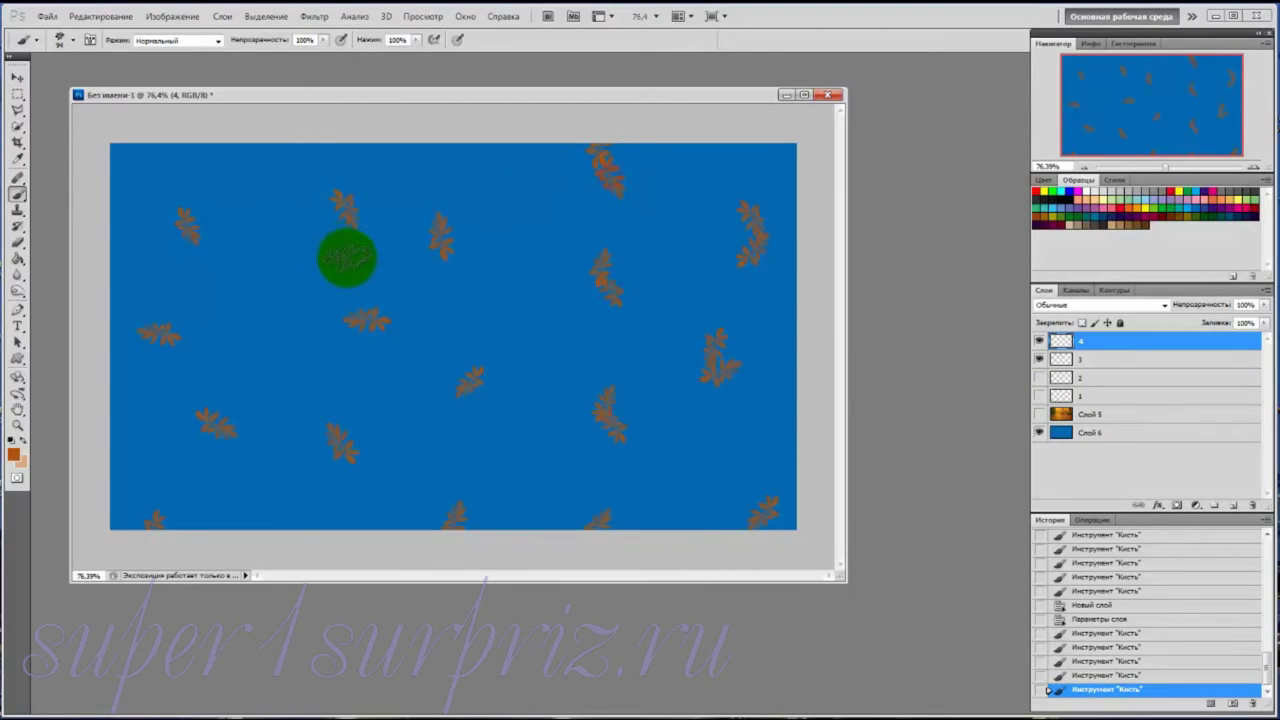
pyautogui.click(446, 268)
pyautogui.click(471, 405)
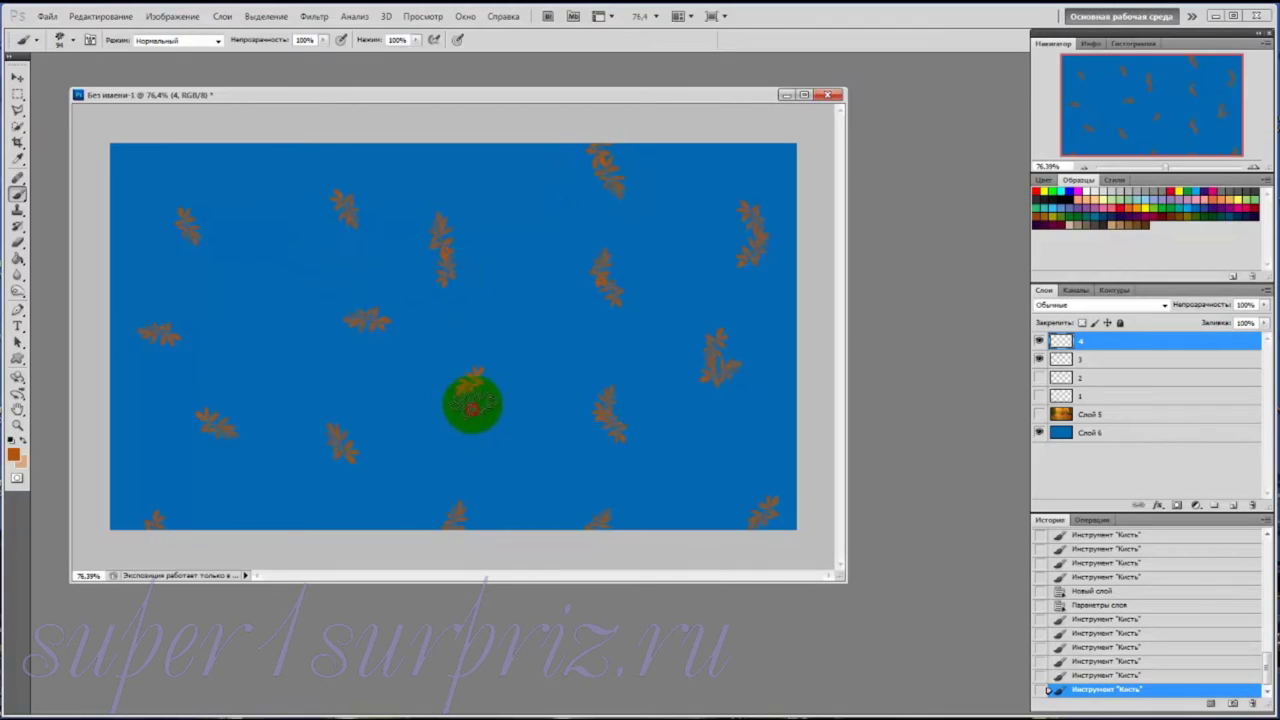
pyautogui.click(340, 462)
pyautogui.click(338, 470)
pyautogui.click(362, 342)
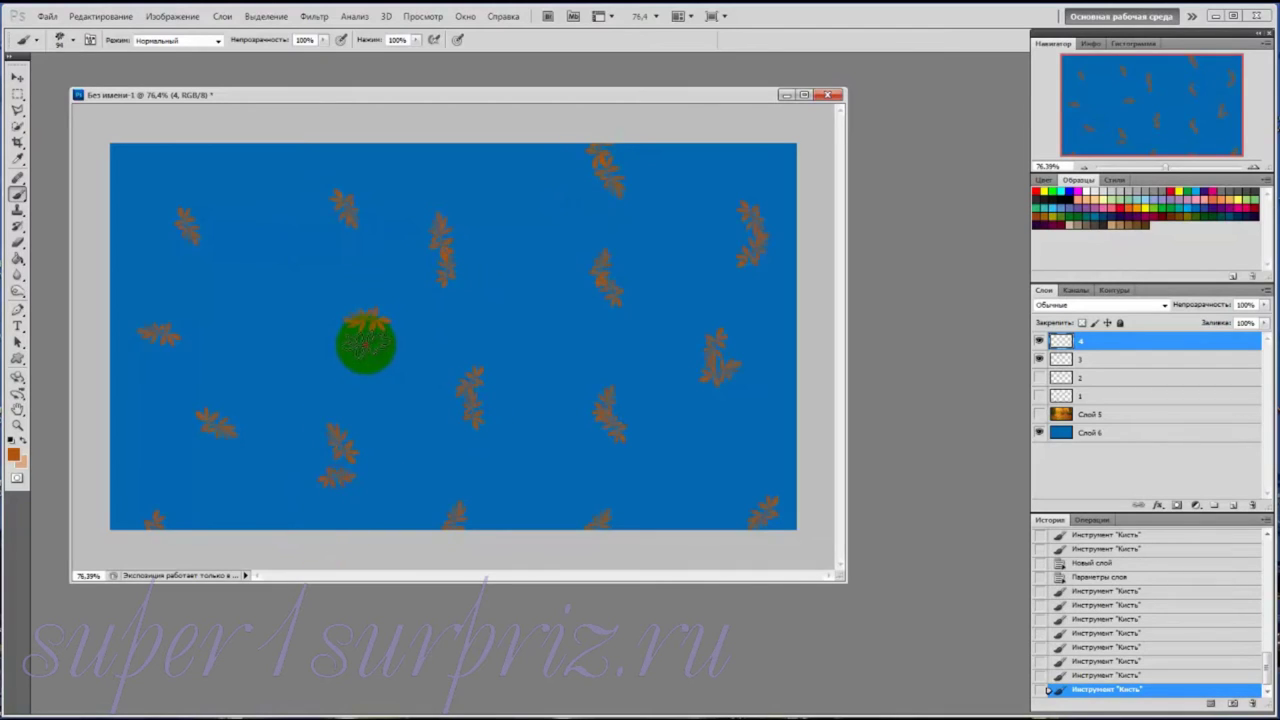
pyautogui.click(343, 232)
pyautogui.click(186, 245)
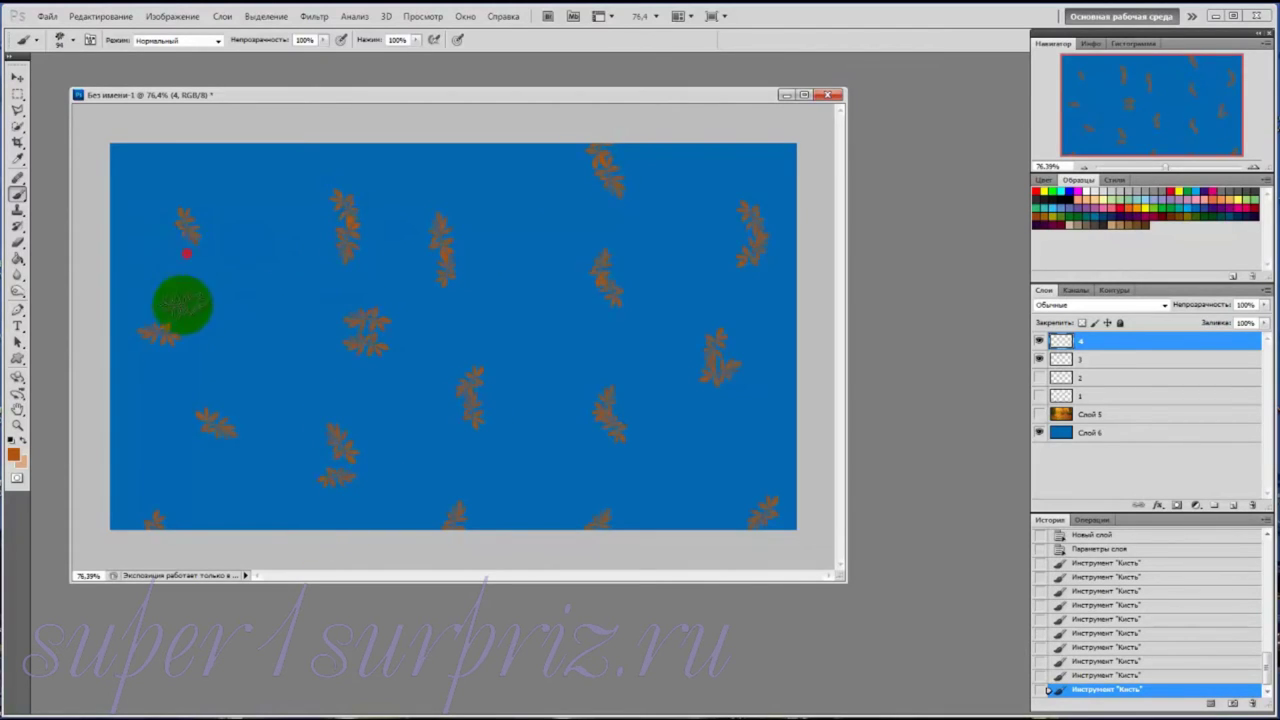
pyautogui.click(160, 360)
pyautogui.click(213, 450)
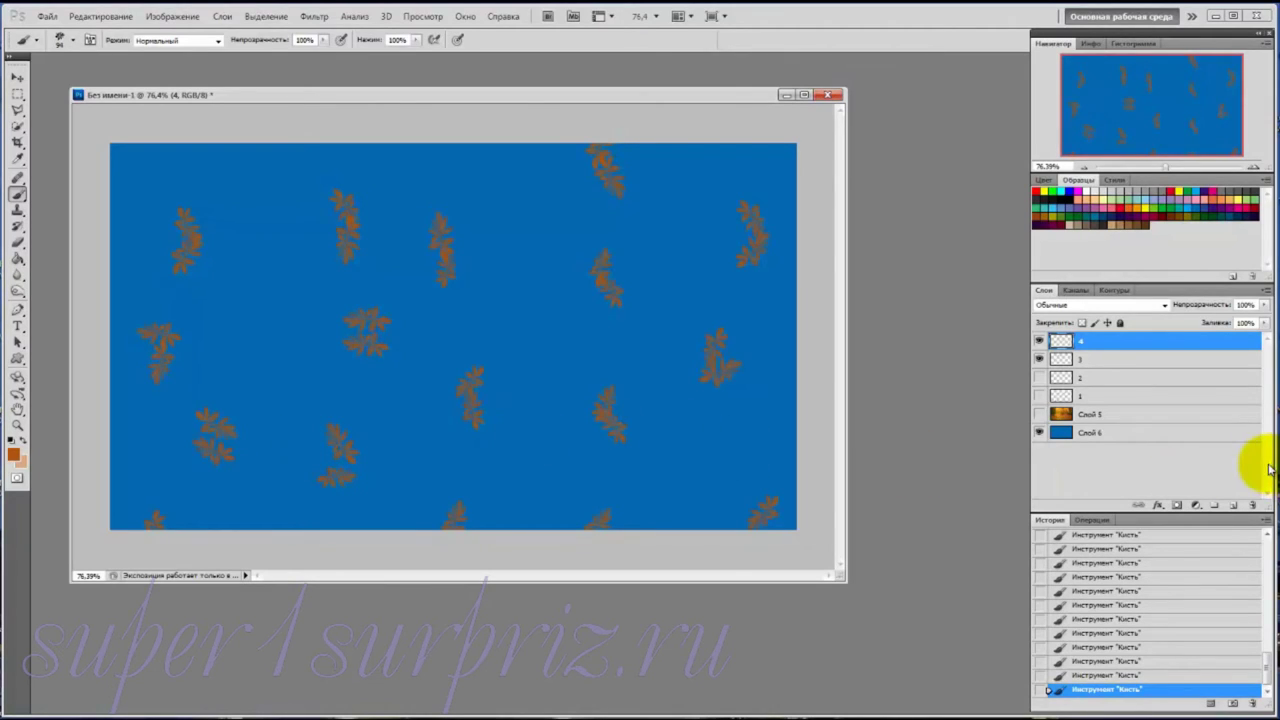
# Add a new layer named 5 and hide layer 3's leaves
pyautogui.click(1233, 507)
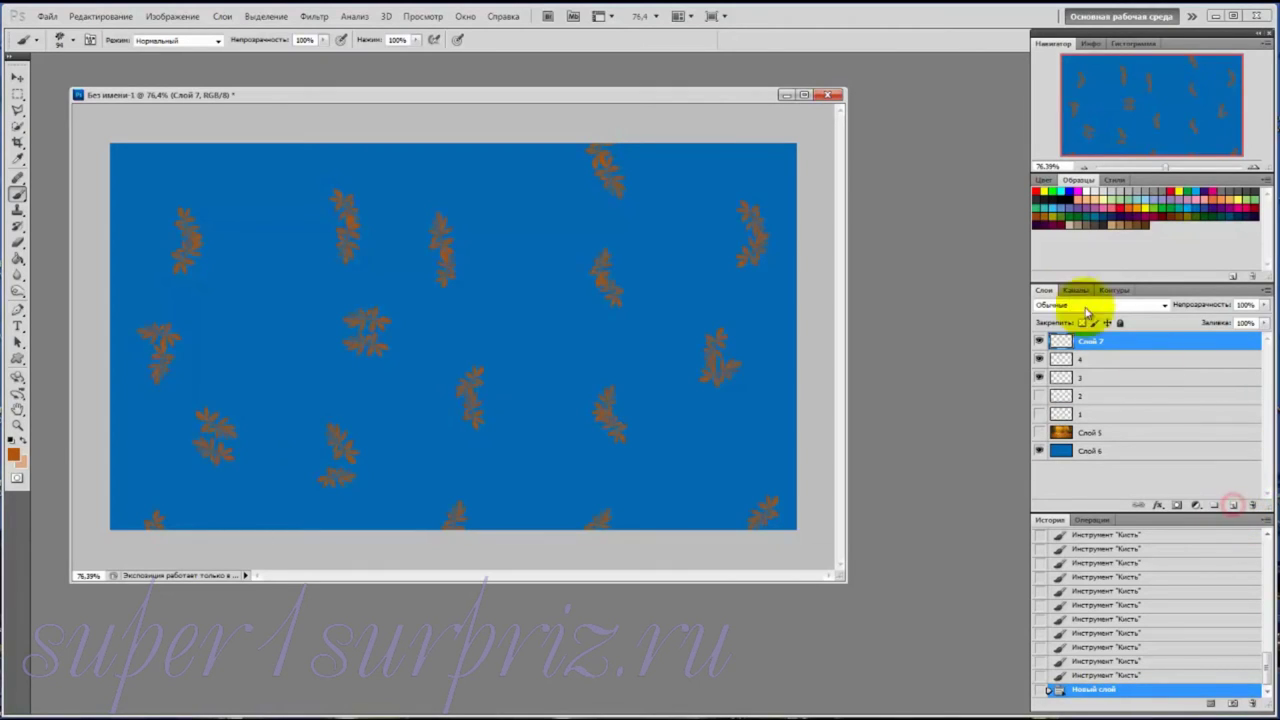
pyautogui.doubleClick(1090, 341)
pyautogui.write('5')
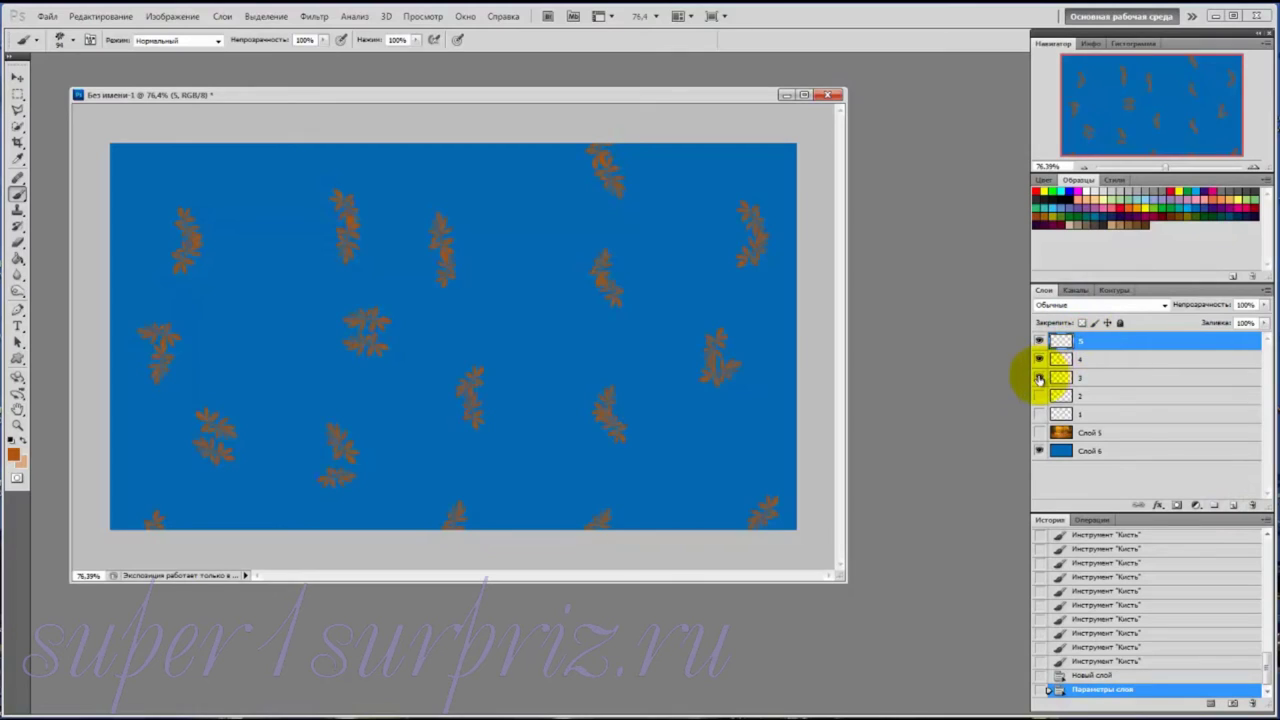
pyautogui.click(1040, 378)
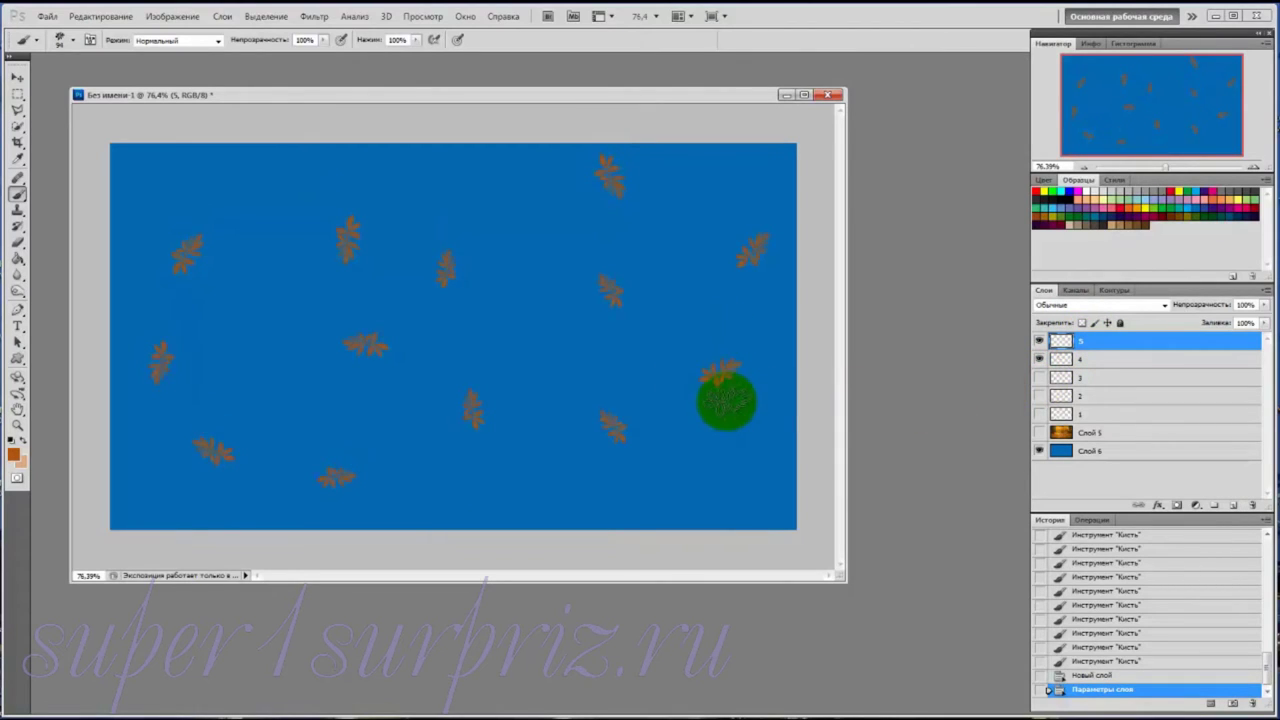
# Stamp fourteen orange leaves scattered across layer 5
pyautogui.click(725, 395)
pyautogui.click(757, 275)
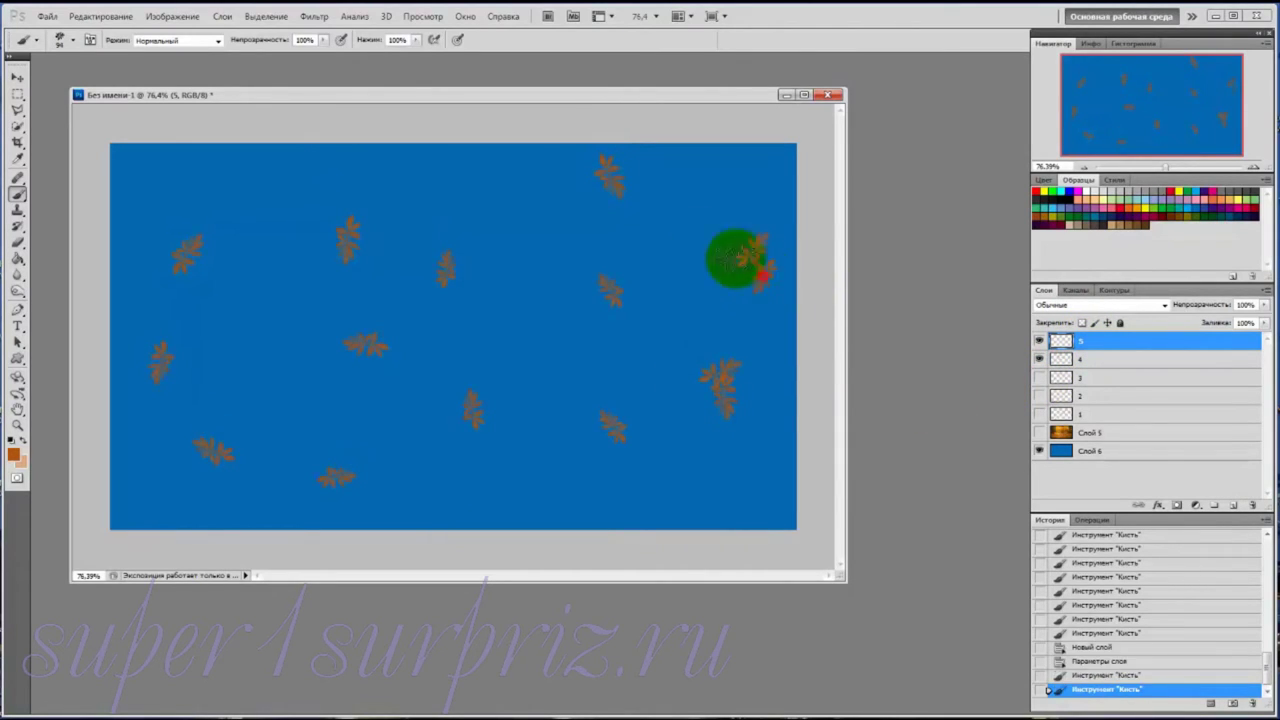
pyautogui.click(614, 212)
pyautogui.click(600, 312)
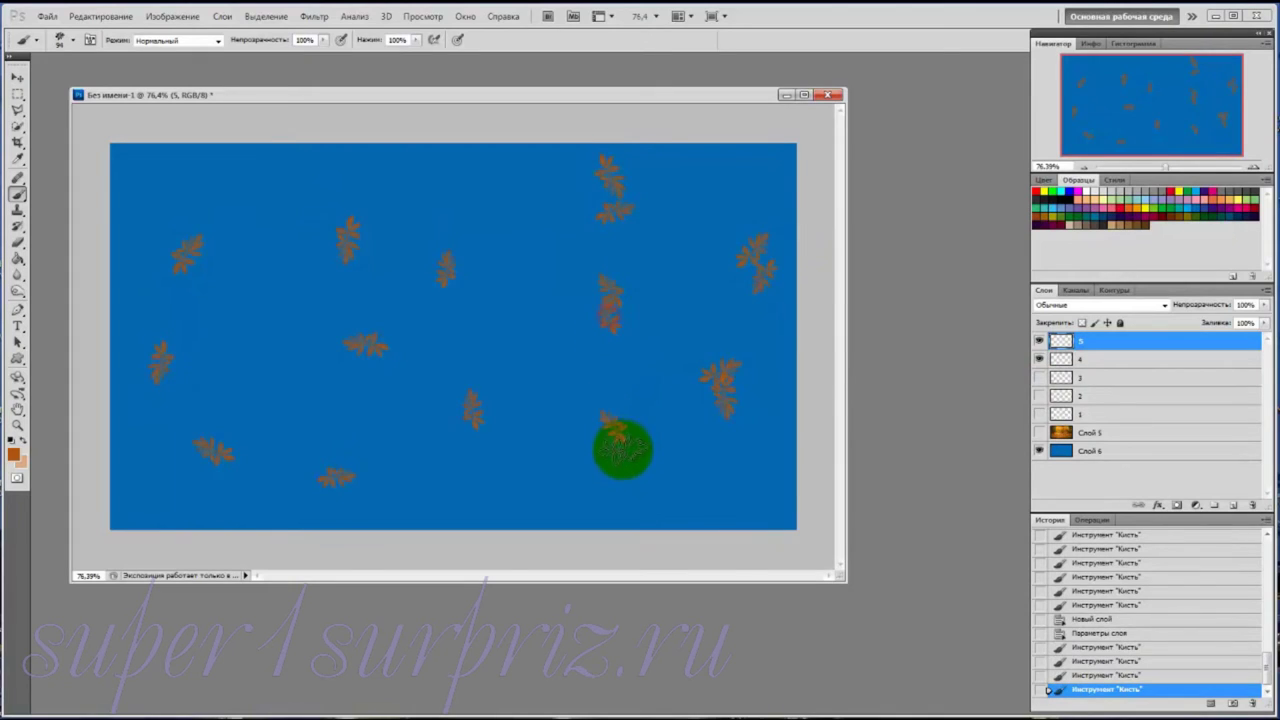
pyautogui.click(620, 446)
pyautogui.click(467, 162)
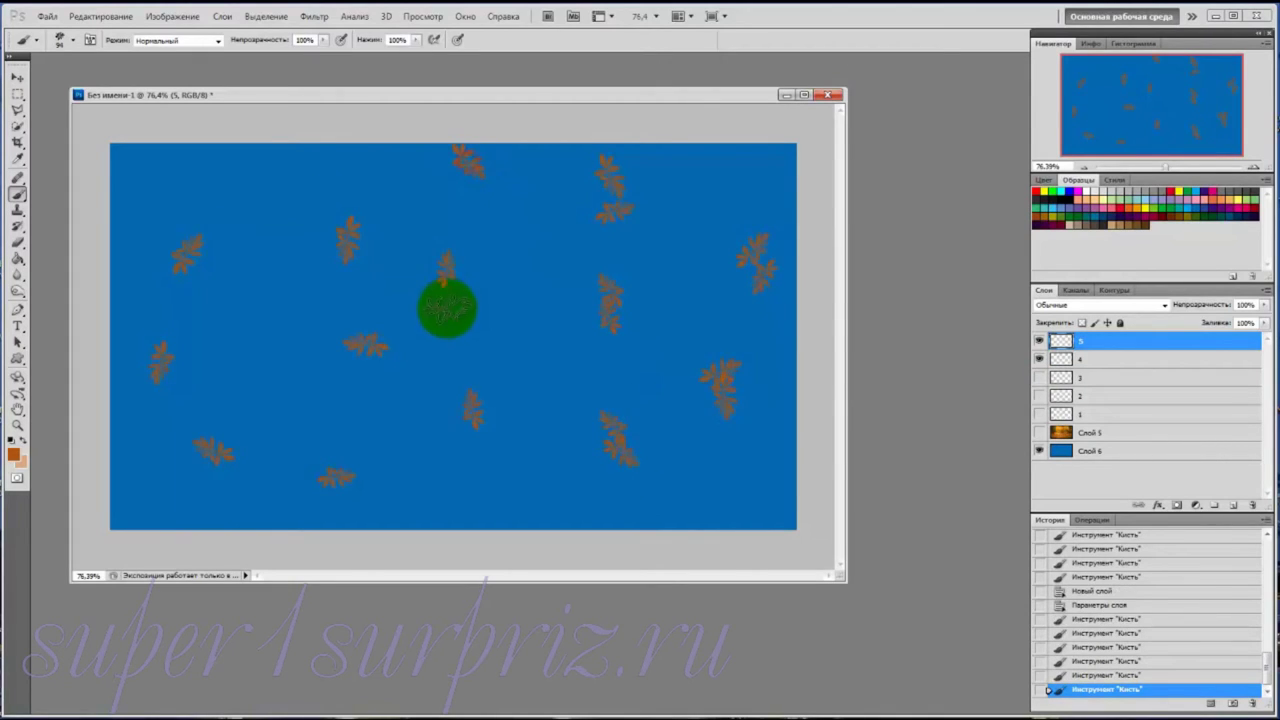
pyautogui.click(445, 292)
pyautogui.click(483, 430)
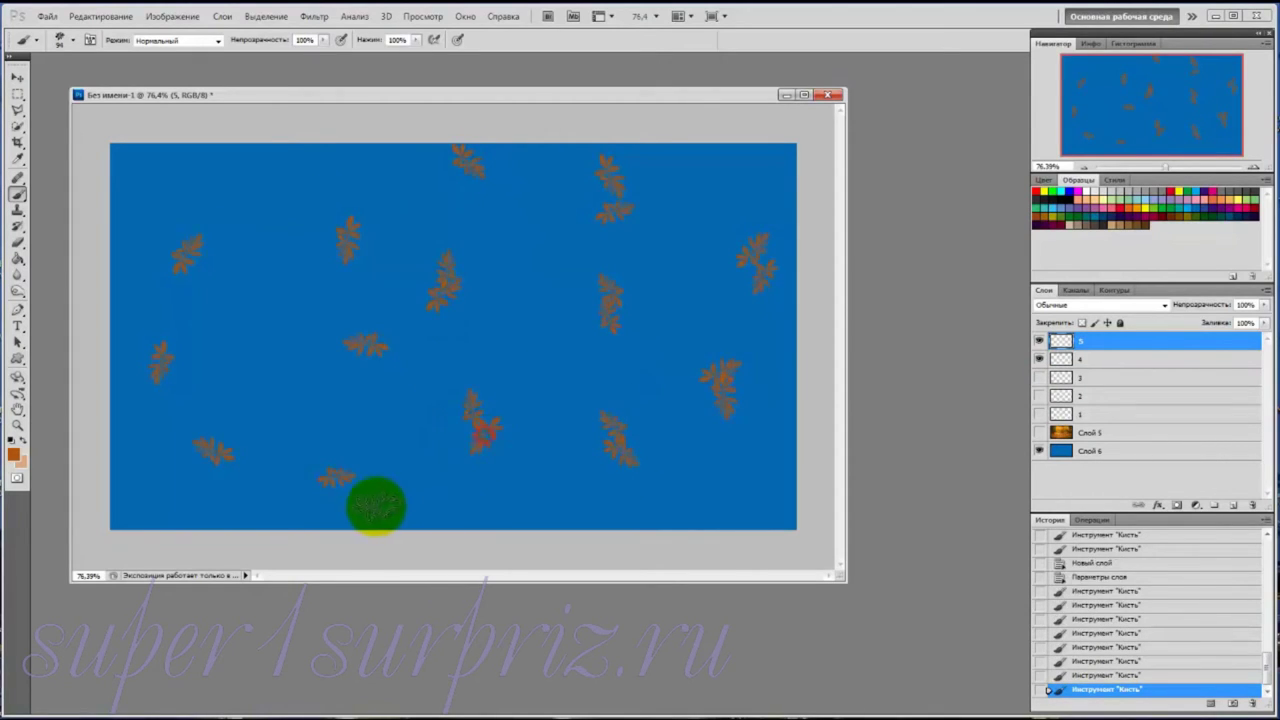
pyautogui.click(362, 368)
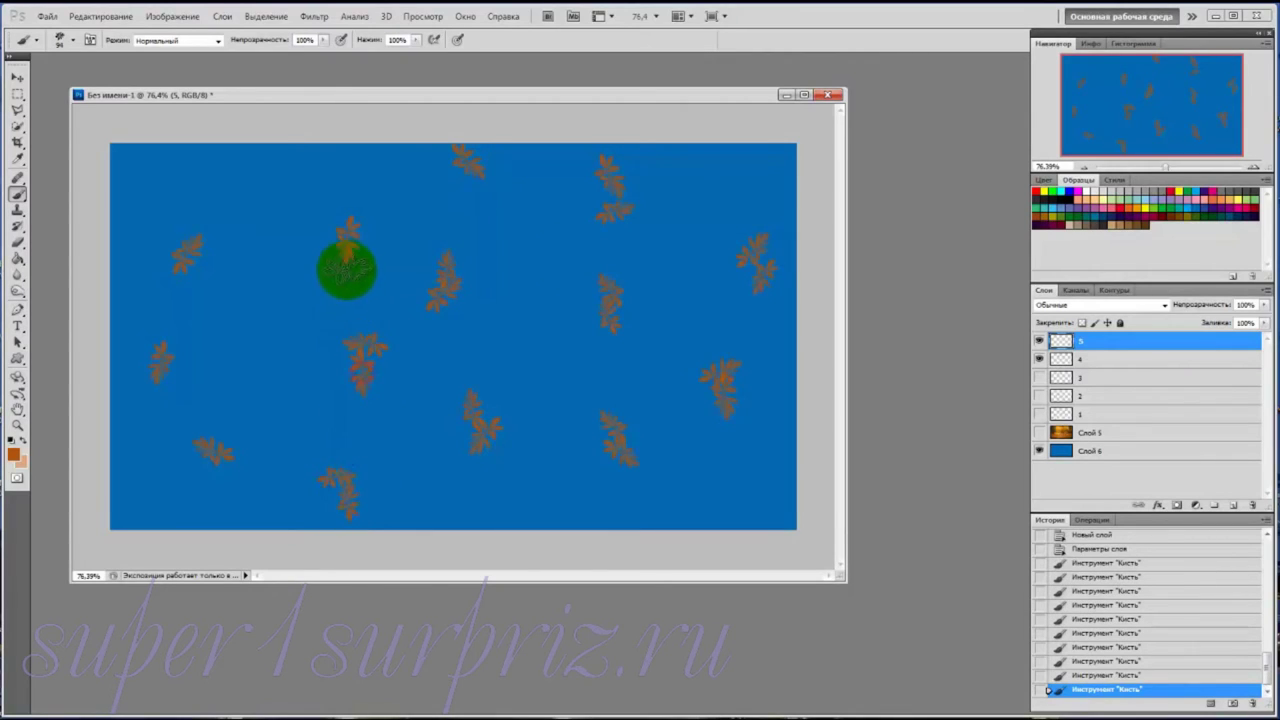
pyautogui.click(351, 258)
pyautogui.click(193, 263)
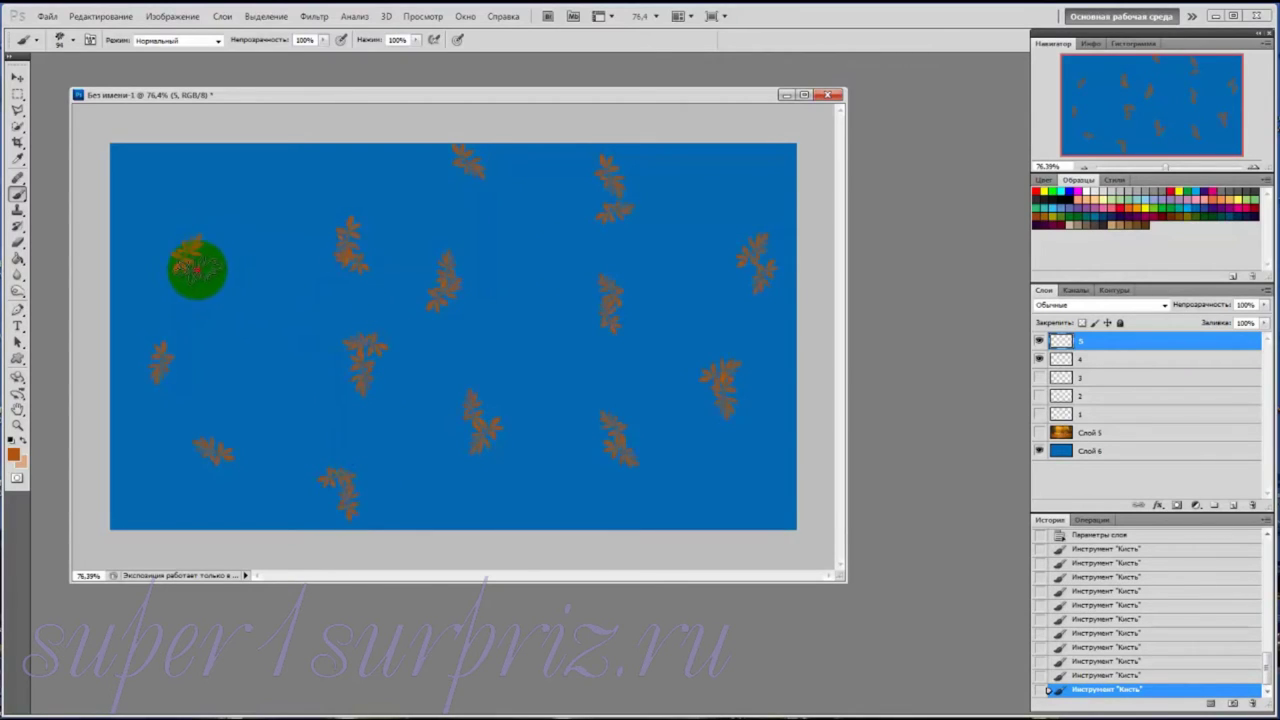
pyautogui.click(160, 388)
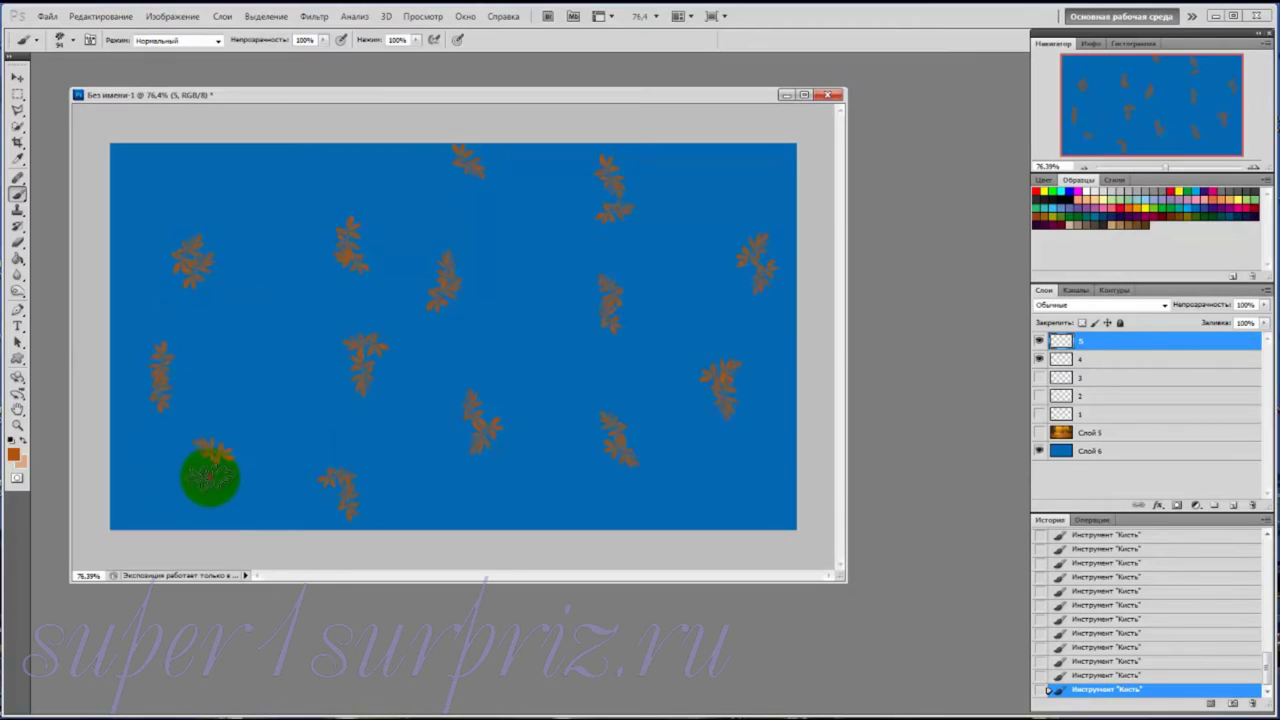
pyautogui.click(207, 473)
pyautogui.click(262, 166)
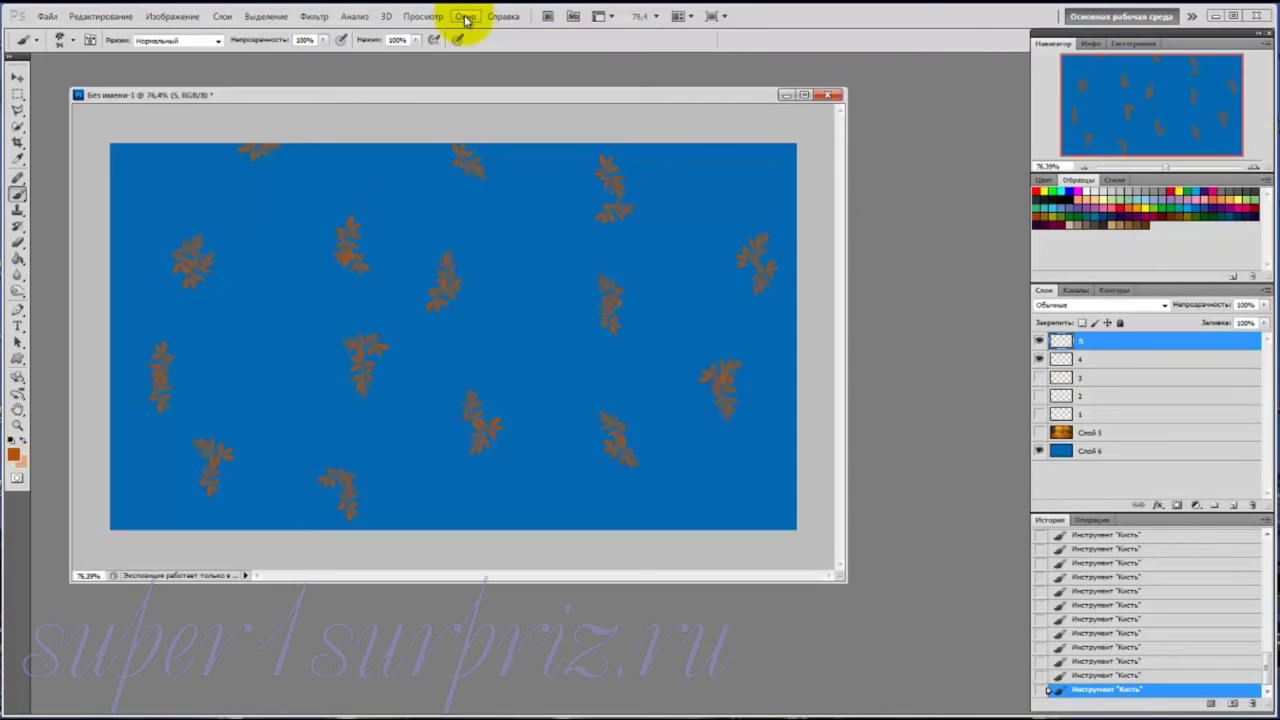
# Reopen the Animation panel, delete frames 2–5, hide the park photo, and show the delay menu
pyautogui.click(466, 17)
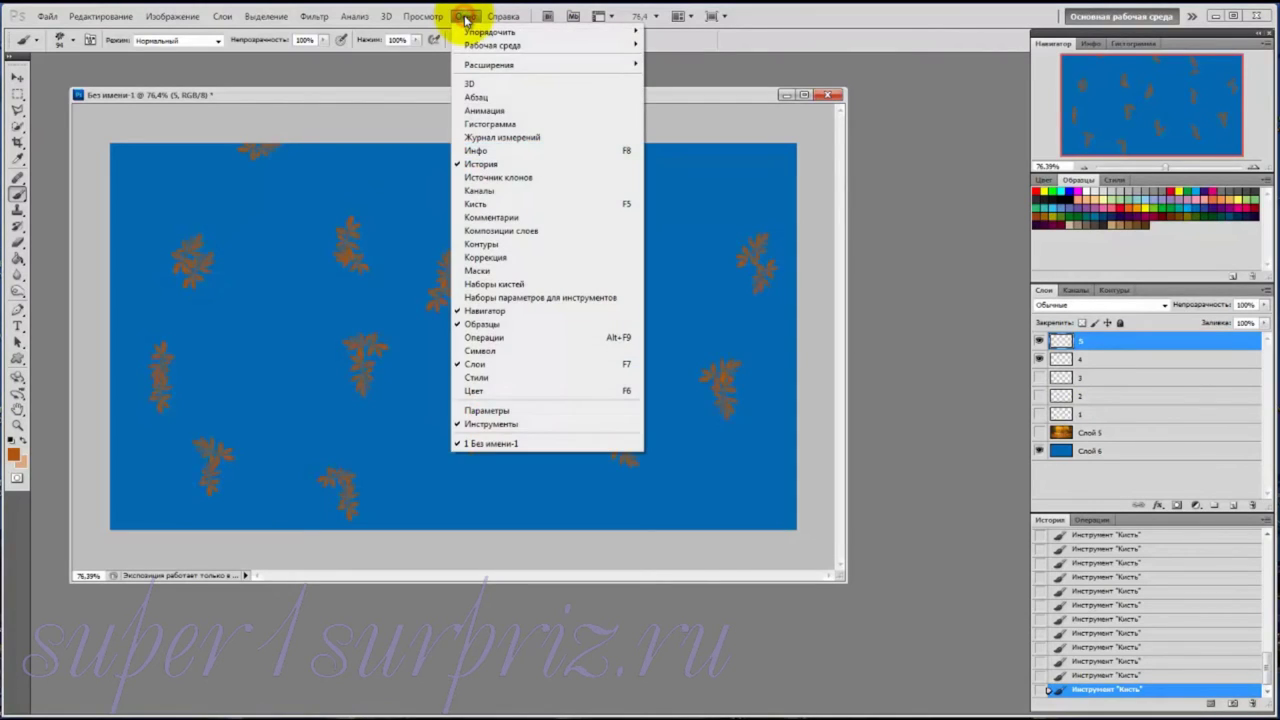
pyautogui.click(466, 110)
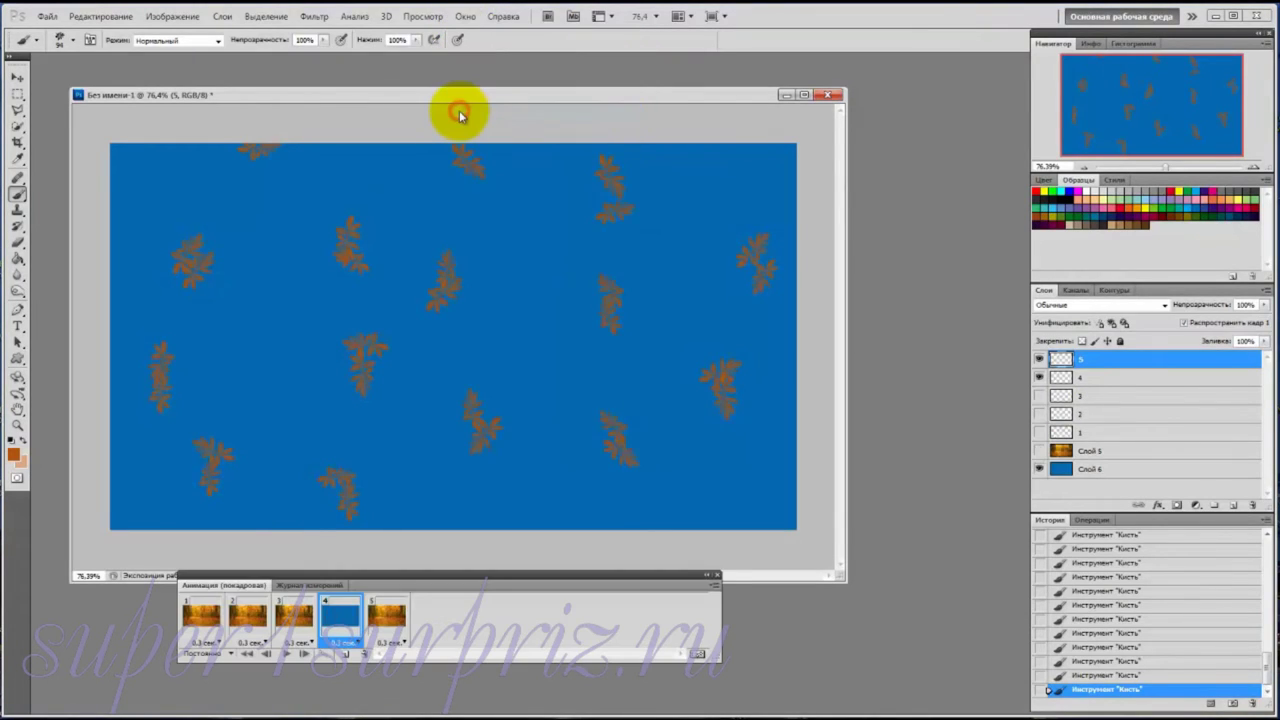
pyautogui.click(246, 612)
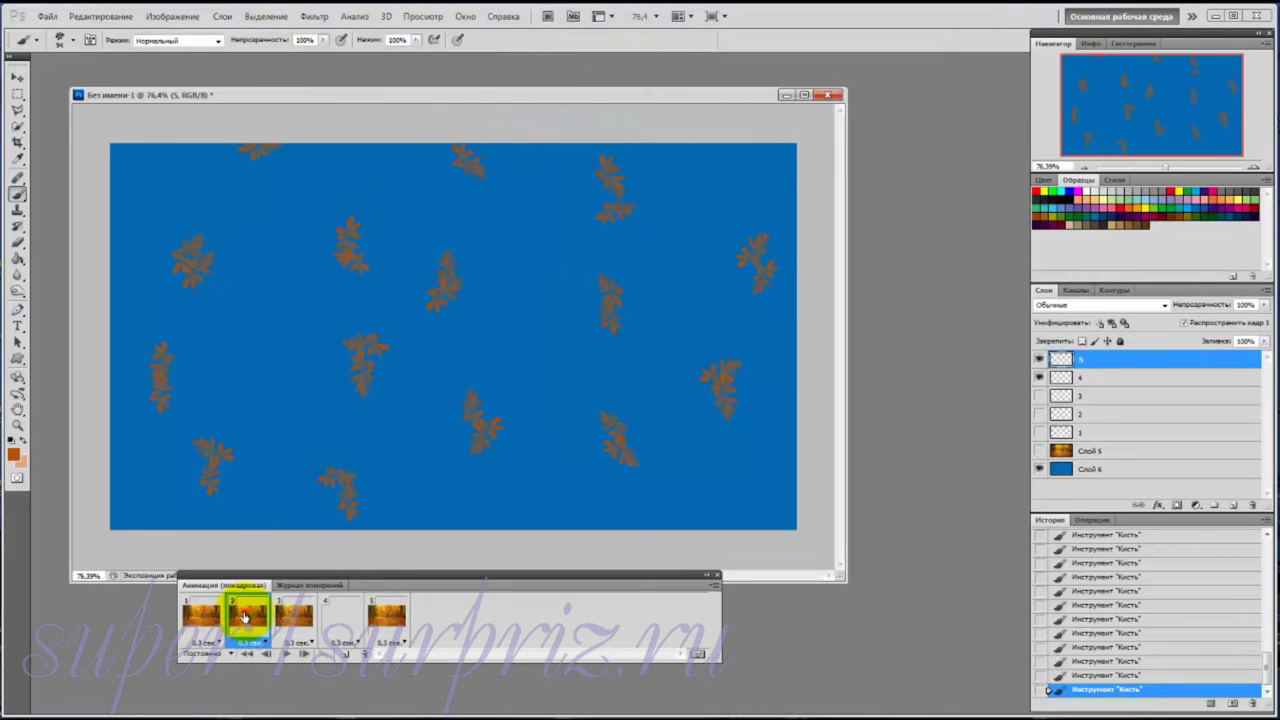
pyautogui.click(388, 615)
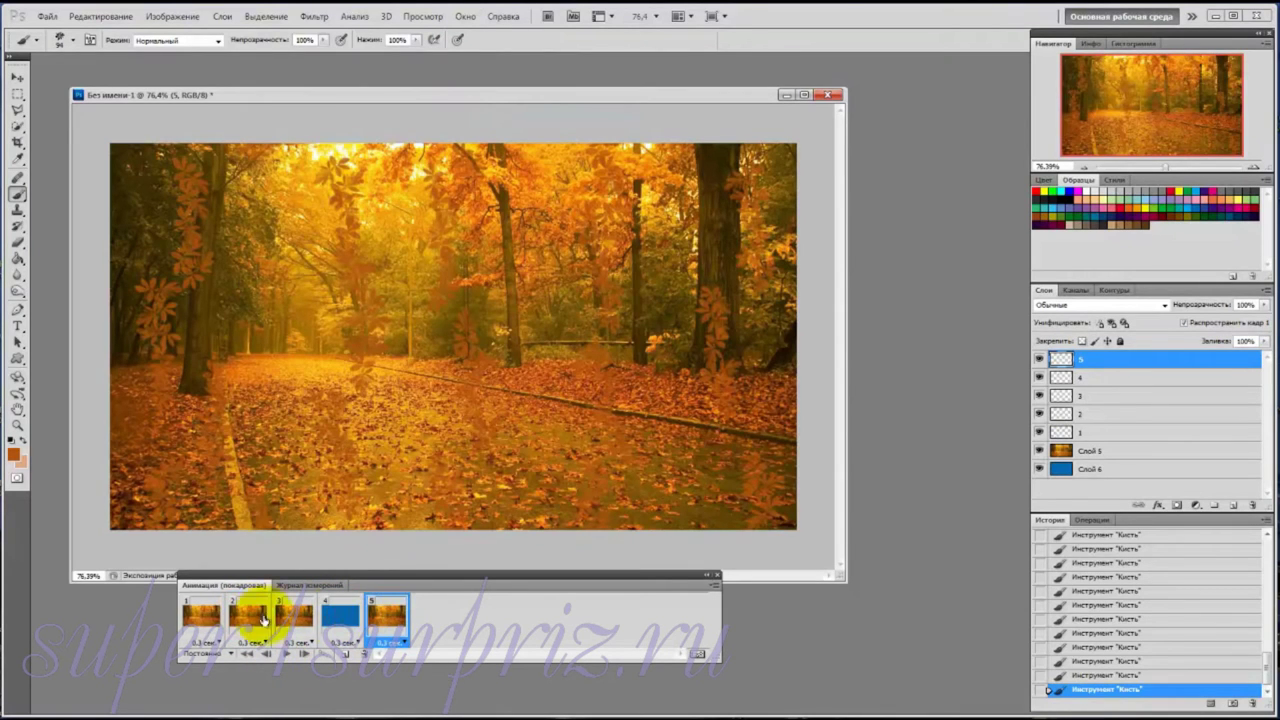
pyautogui.keyDown('shift'); pyautogui.click(243, 612); pyautogui.keyUp('shift')
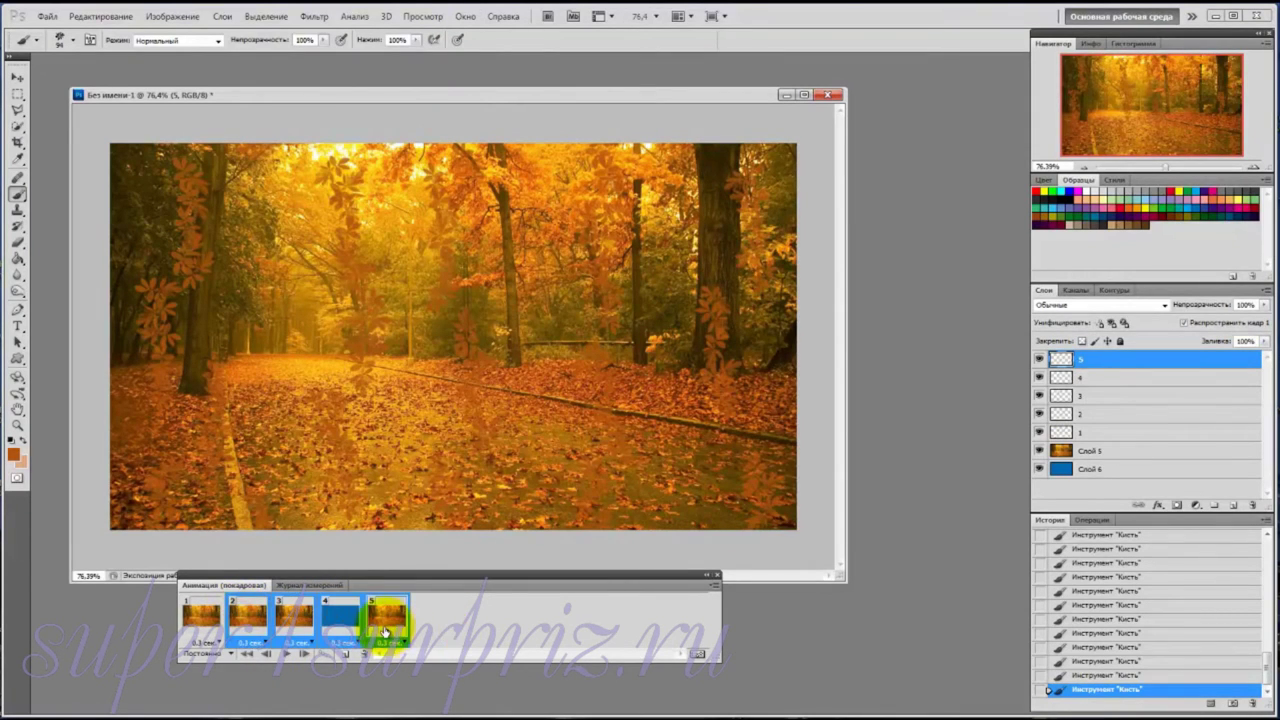
pyautogui.click(363, 654)
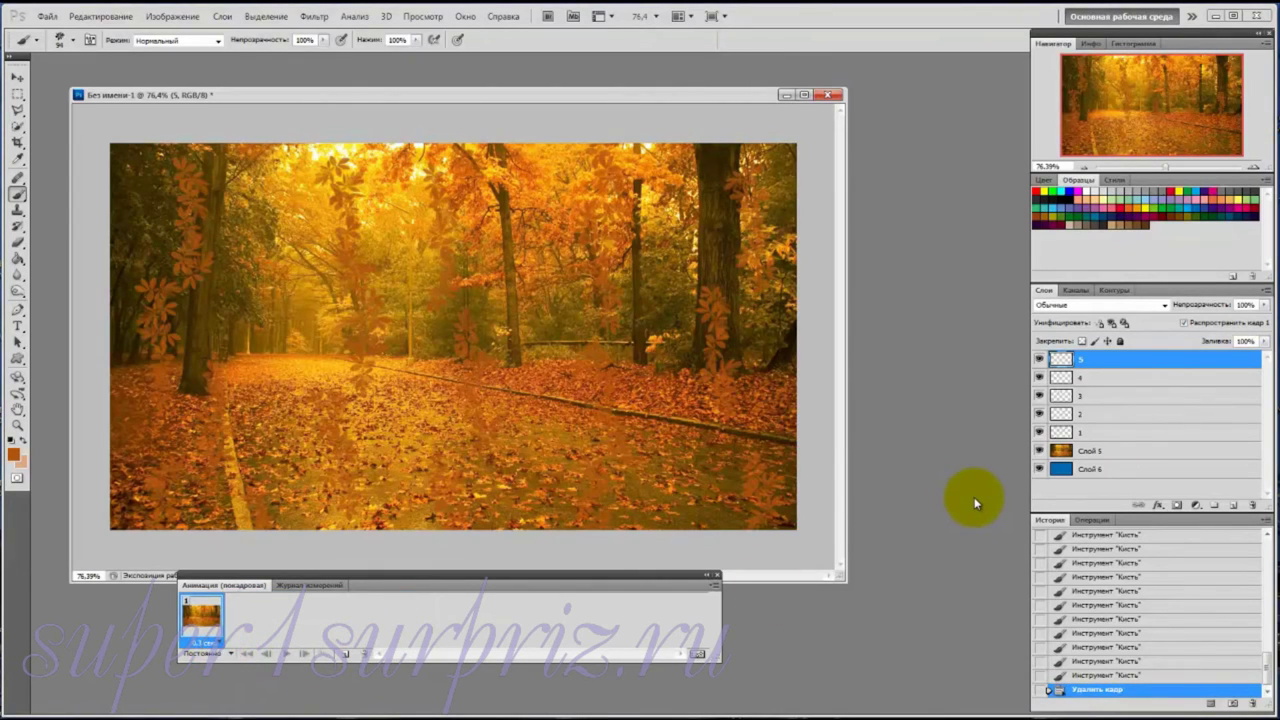
pyautogui.click(1041, 453)
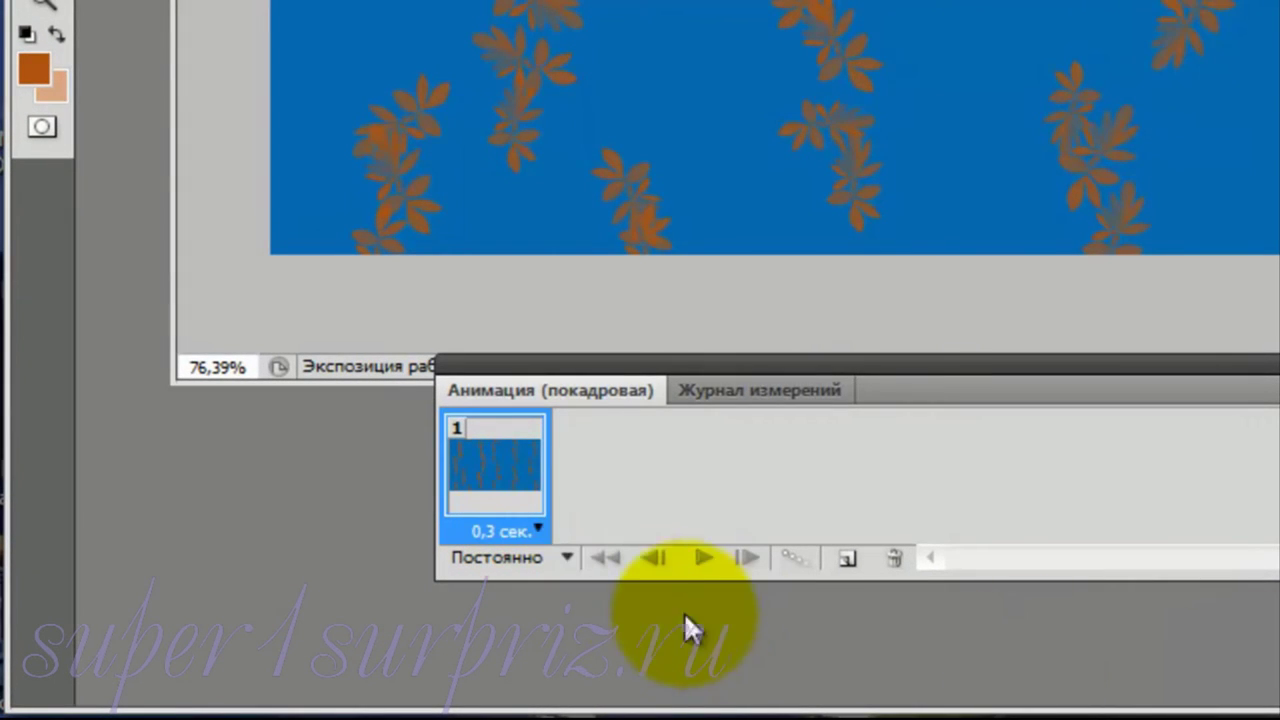
pyautogui.click(539, 531)
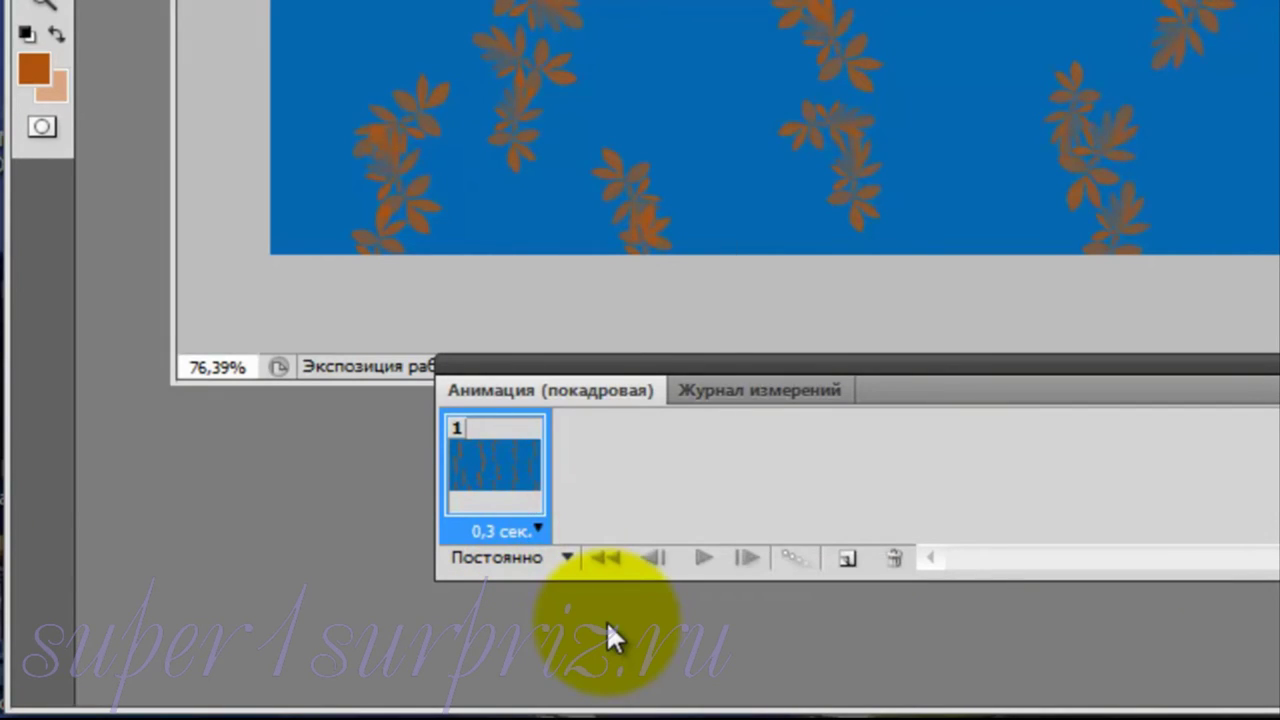
# Set the frame delay to a custom 0,1 seconds and the looping to Forever
pyautogui.click(539, 532)
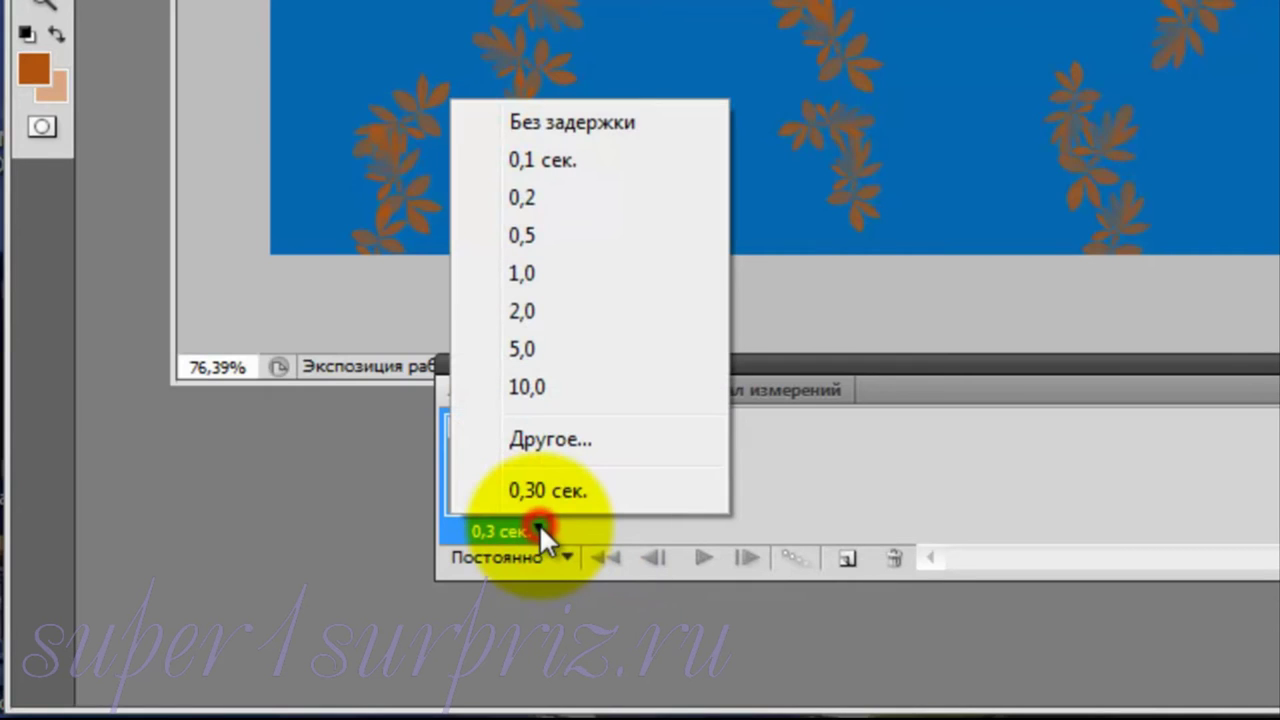
pyautogui.click(541, 439)
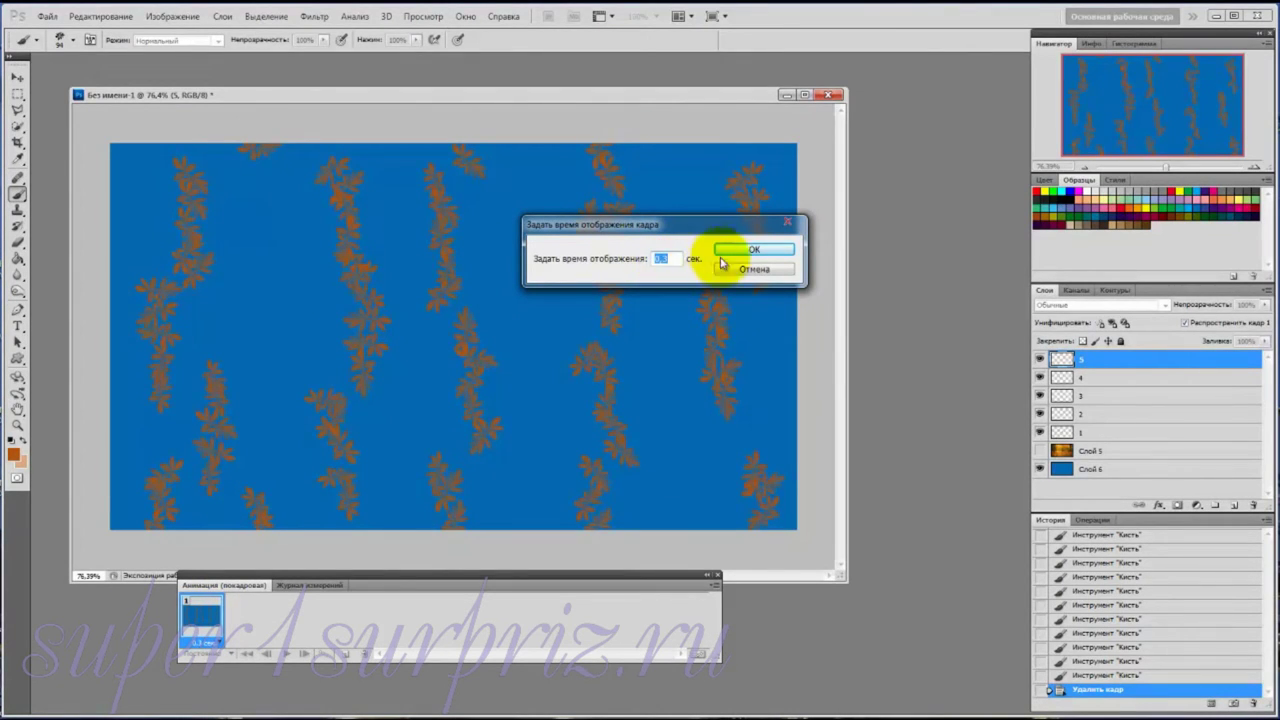
pyautogui.write('0,1')
pyautogui.click(730, 250)
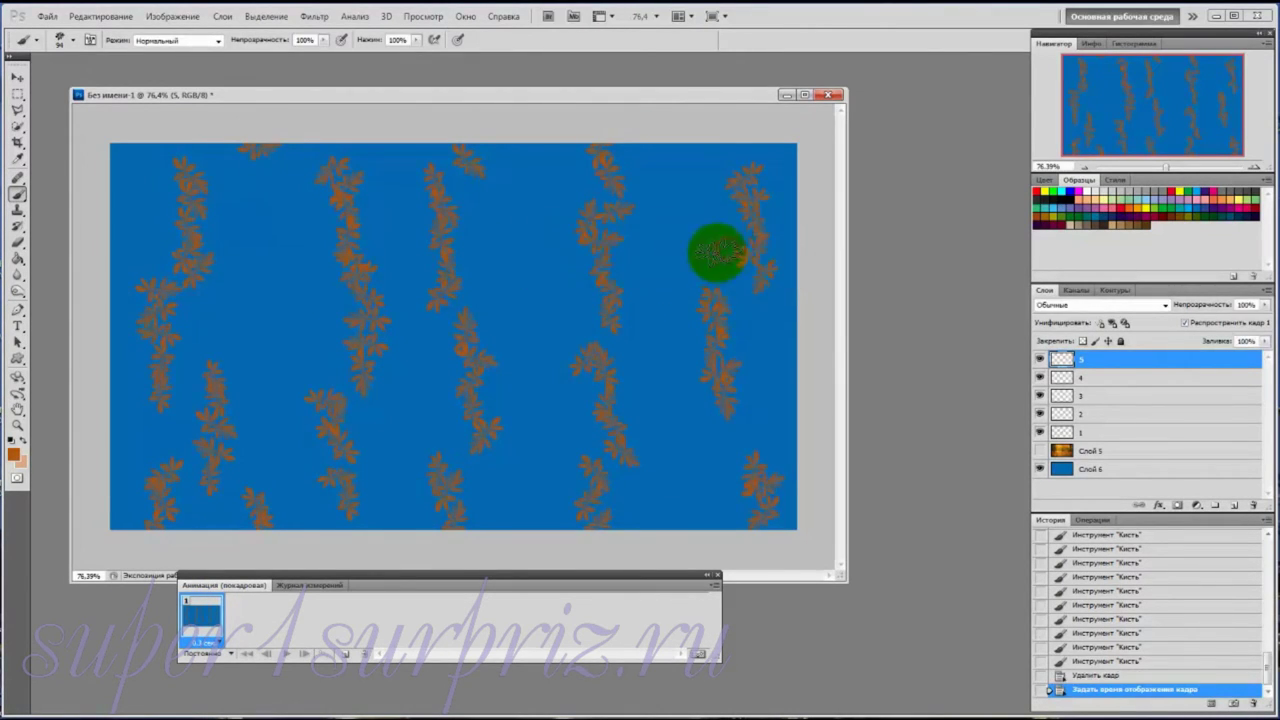
pyautogui.click(231, 655)
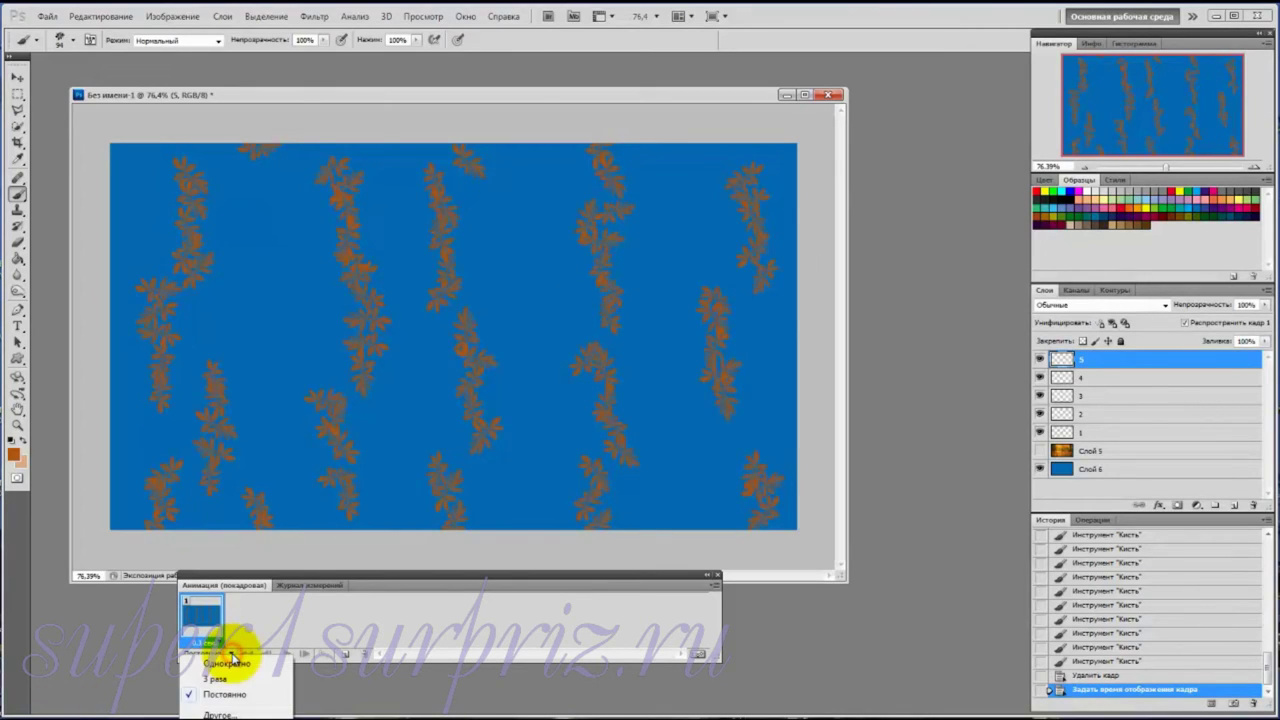
pyautogui.click(231, 696)
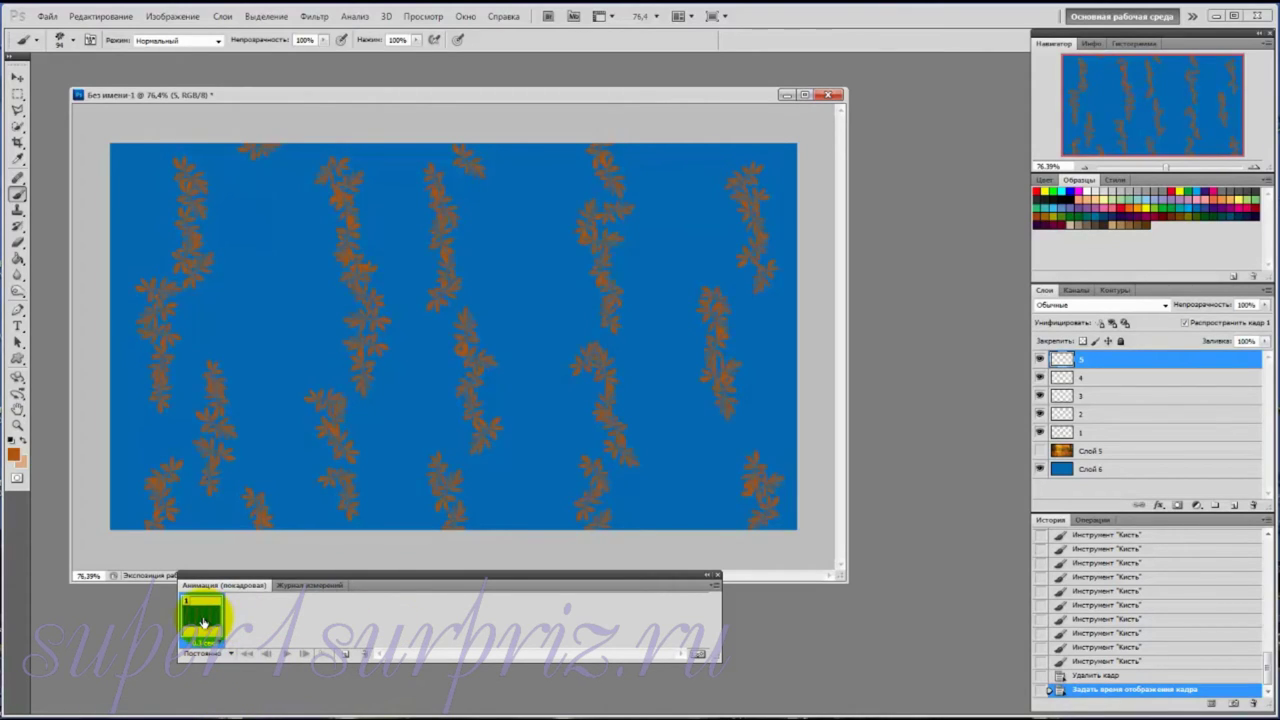
# Make layer 1 active and hide leaf layers 2 through 5 for frame 1
pyautogui.click(1094, 431)
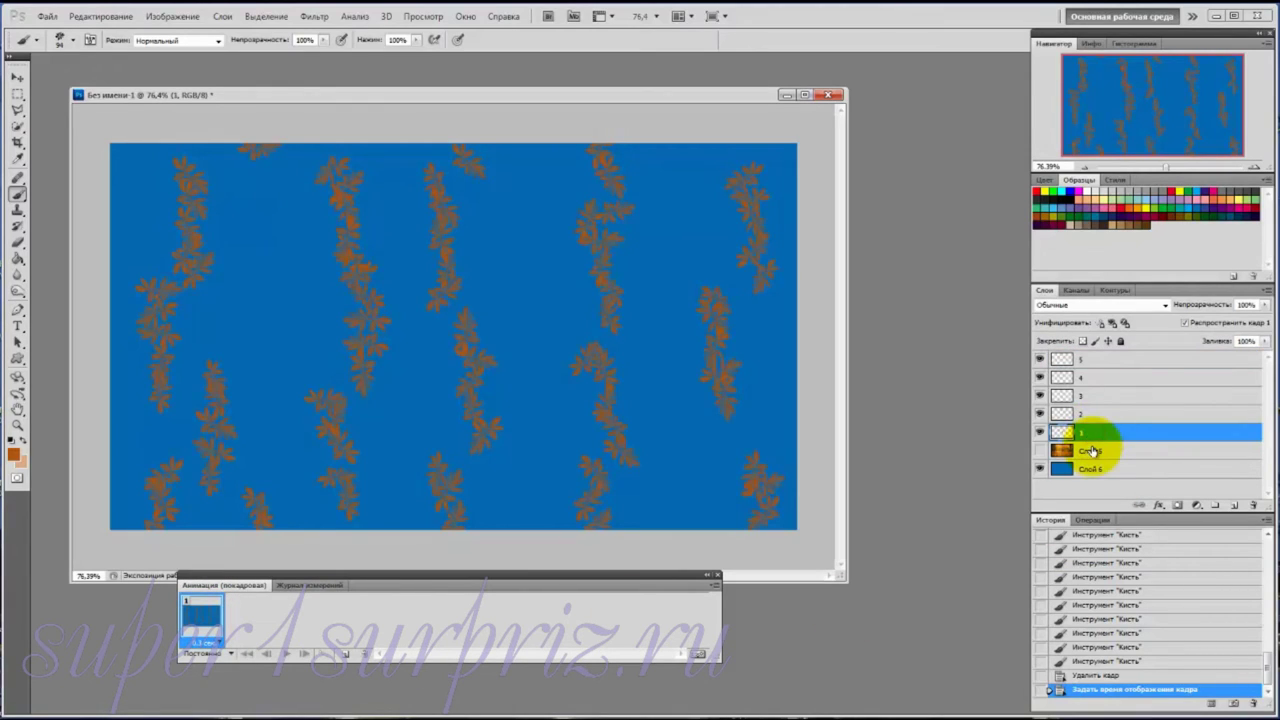
pyautogui.click(1040, 359)
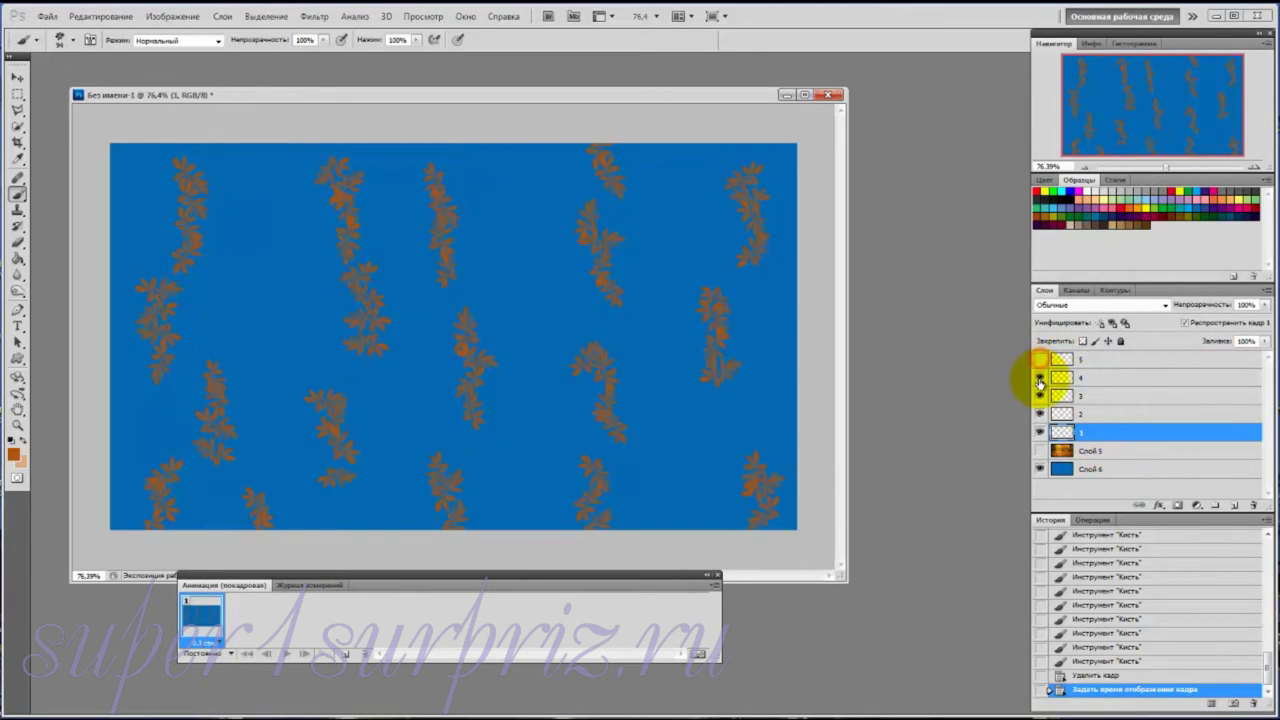
pyautogui.click(1040, 377)
pyautogui.click(1040, 396)
pyautogui.click(1040, 413)
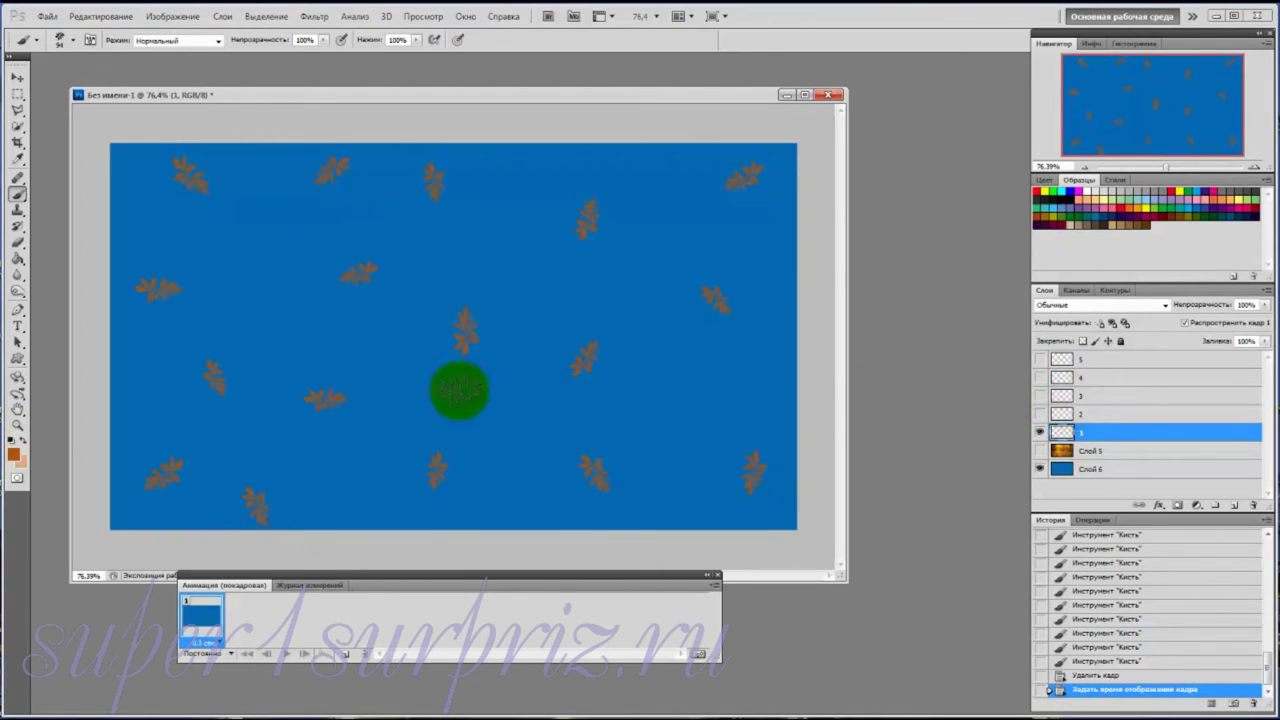
# Add frames 2 and 3, showing only leaf layer 2 and leaf layer 3 respectively
pyautogui.click(346, 656)
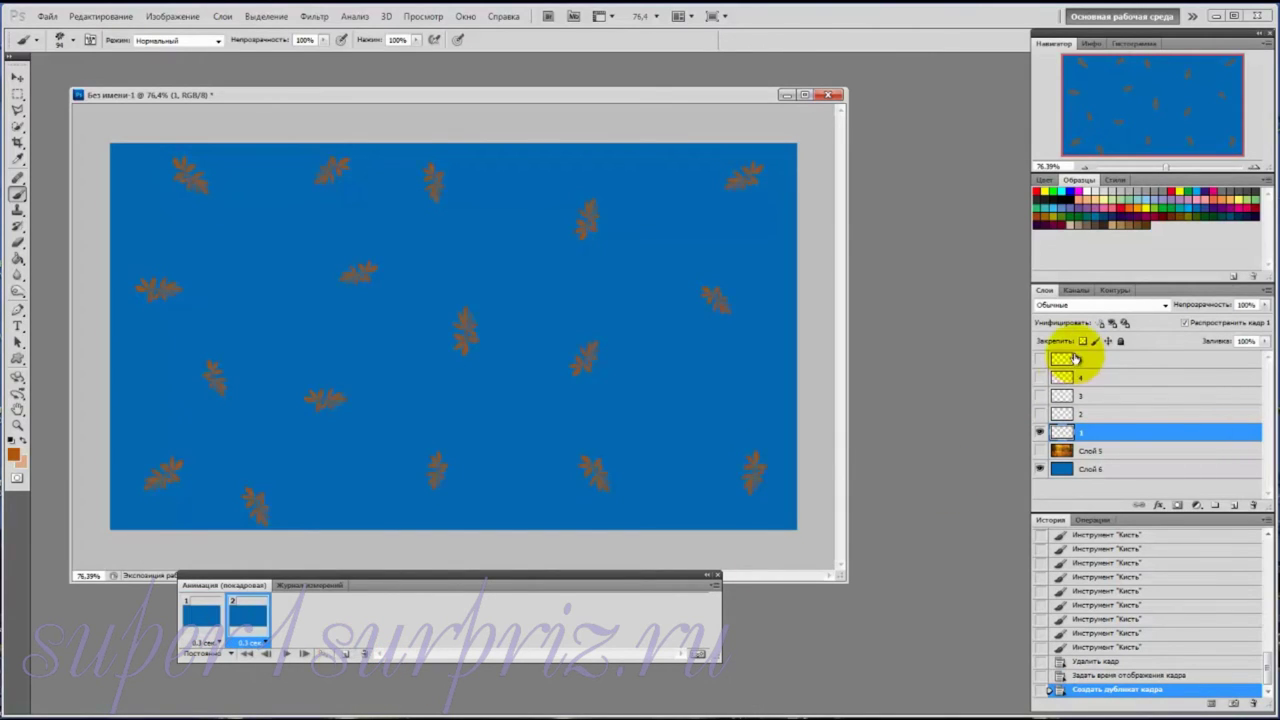
pyautogui.click(1040, 413)
pyautogui.click(1040, 431)
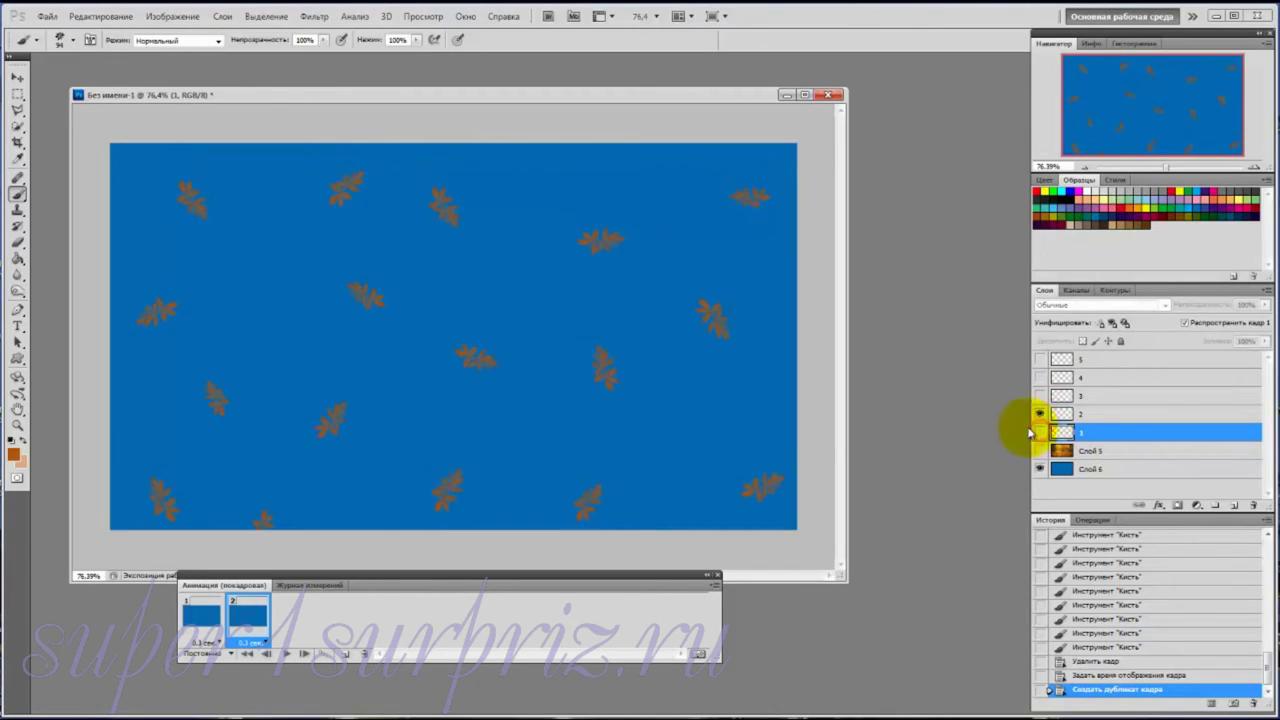
pyautogui.click(345, 655)
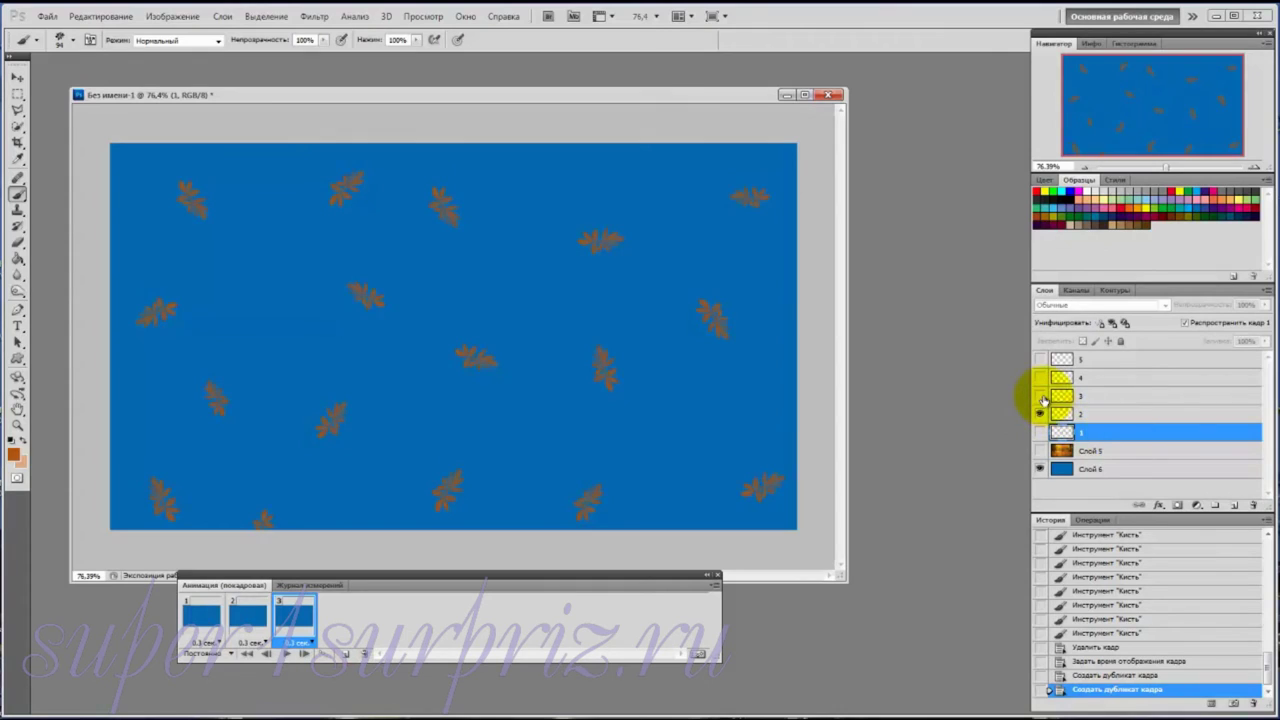
pyautogui.click(1041, 396)
pyautogui.click(1040, 414)
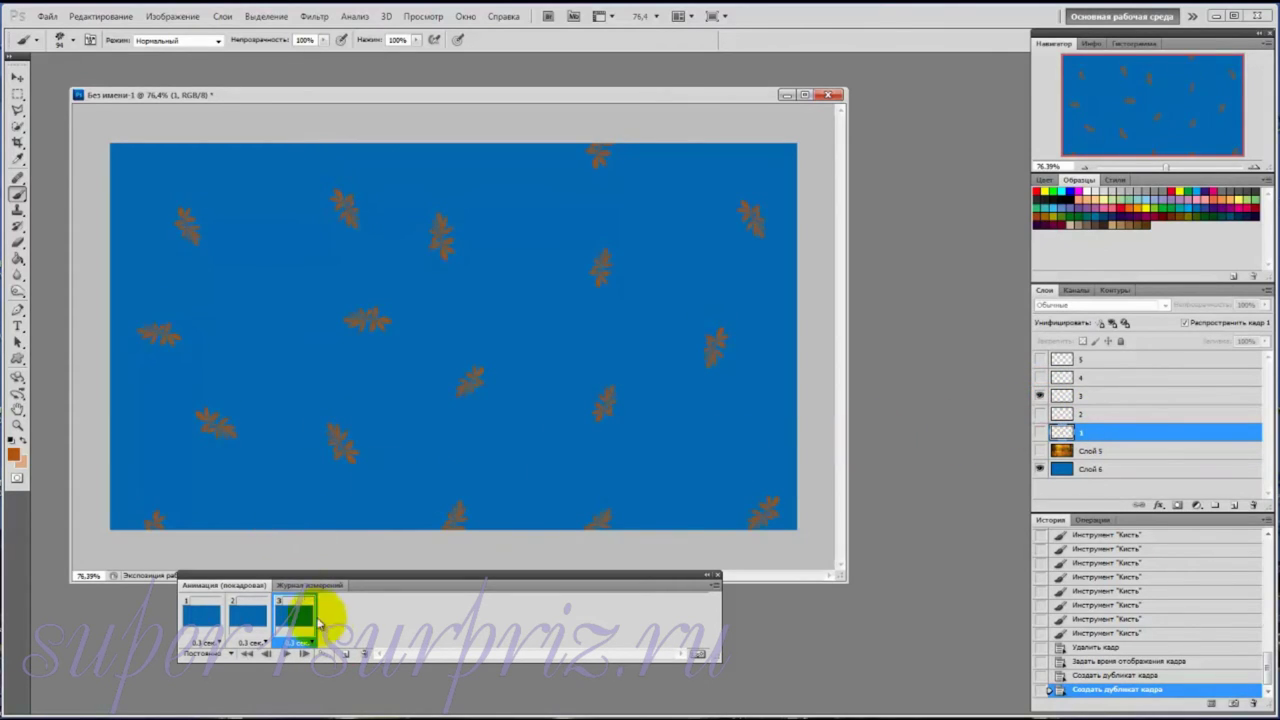
# Add frames 4 and 5 showing only layers 4 and 5, then return to frame 1
pyautogui.click(345, 655)
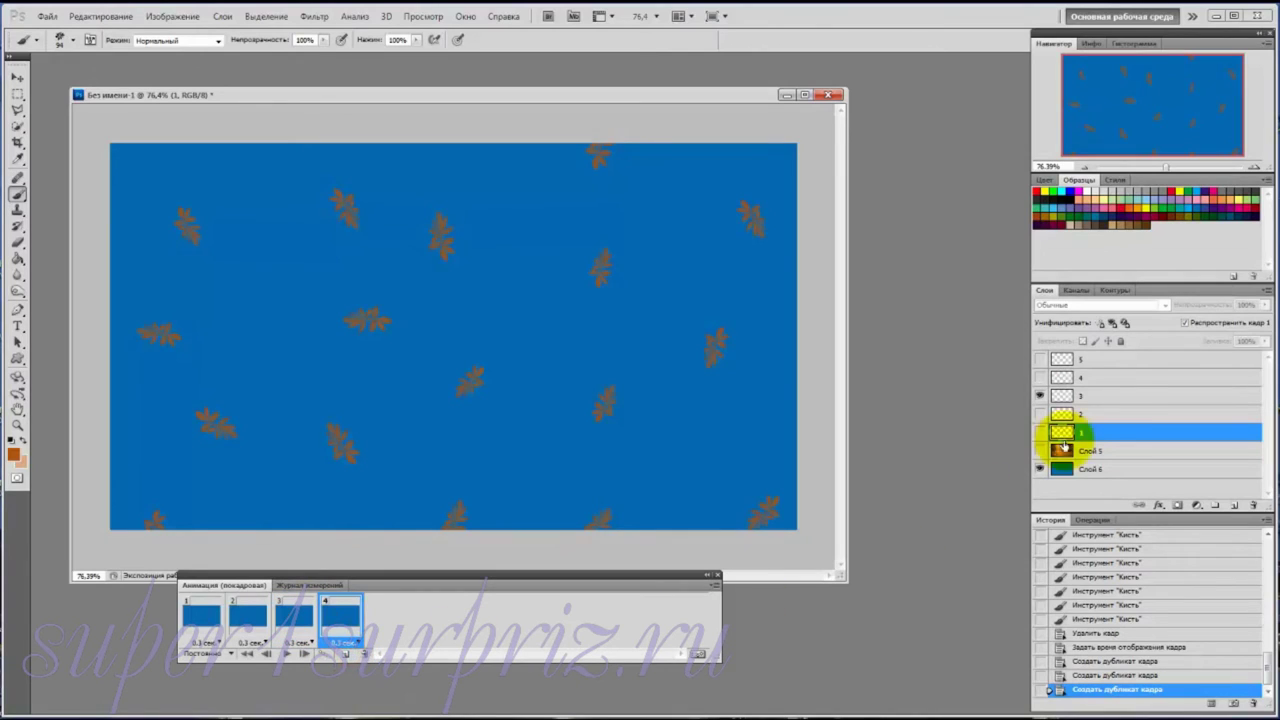
pyautogui.click(1040, 378)
pyautogui.click(1041, 398)
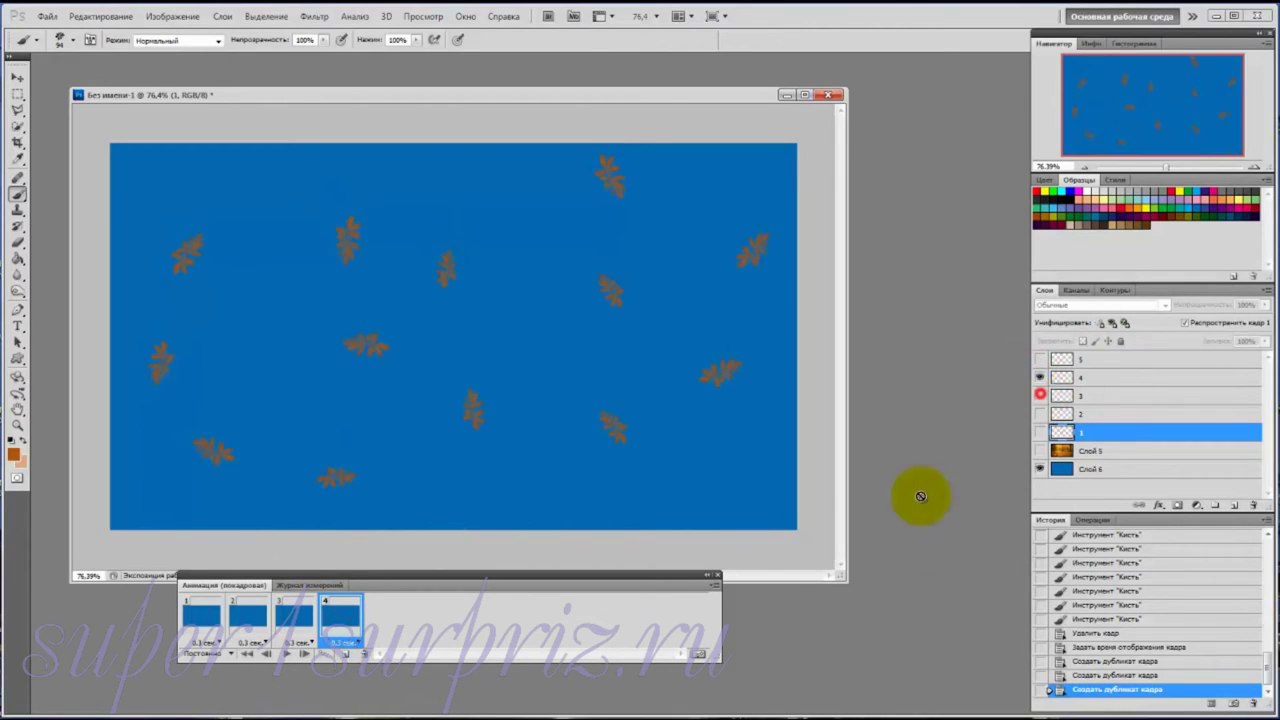
pyautogui.click(346, 655)
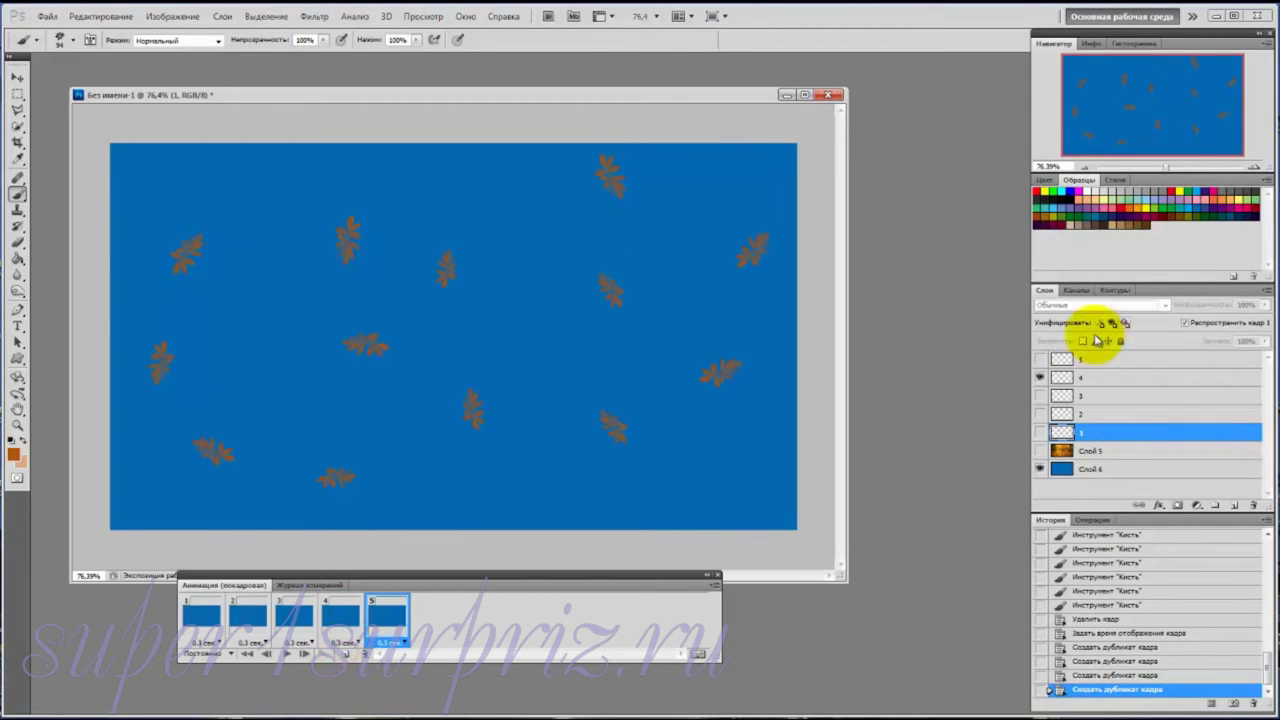
pyautogui.click(1040, 359)
pyautogui.click(1041, 378)
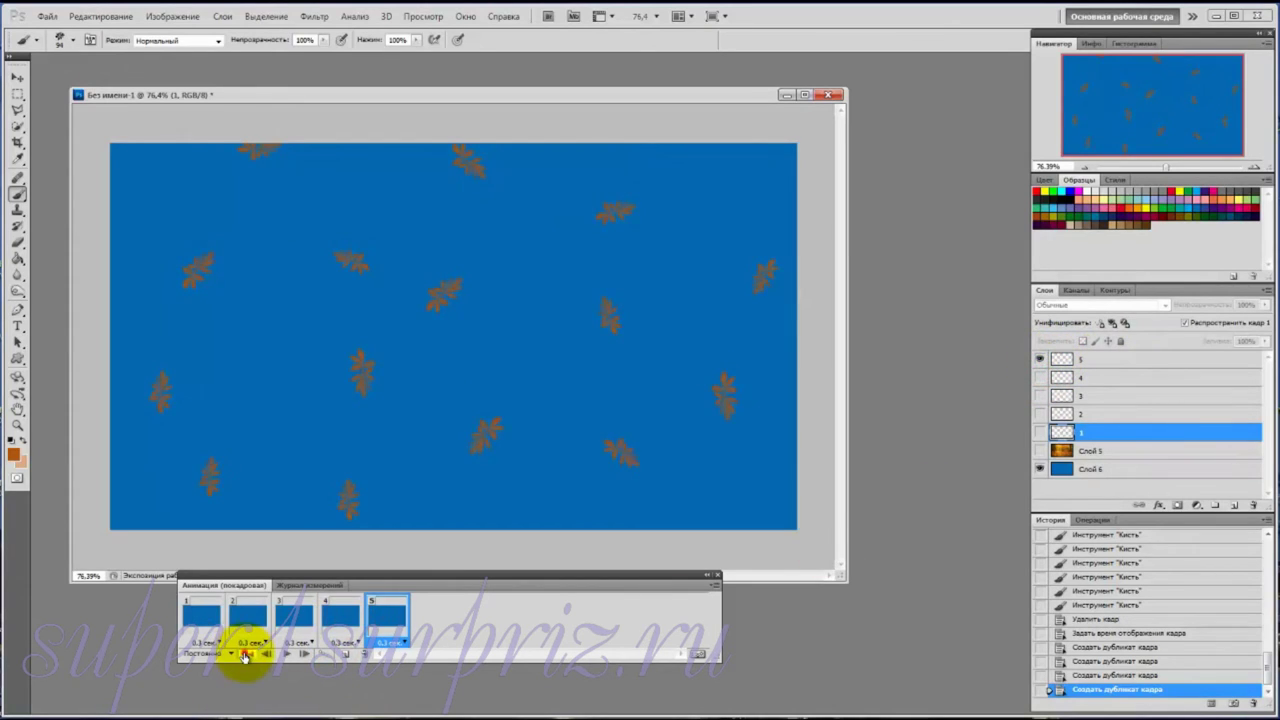
pyautogui.click(245, 655)
pyautogui.click(287, 655)
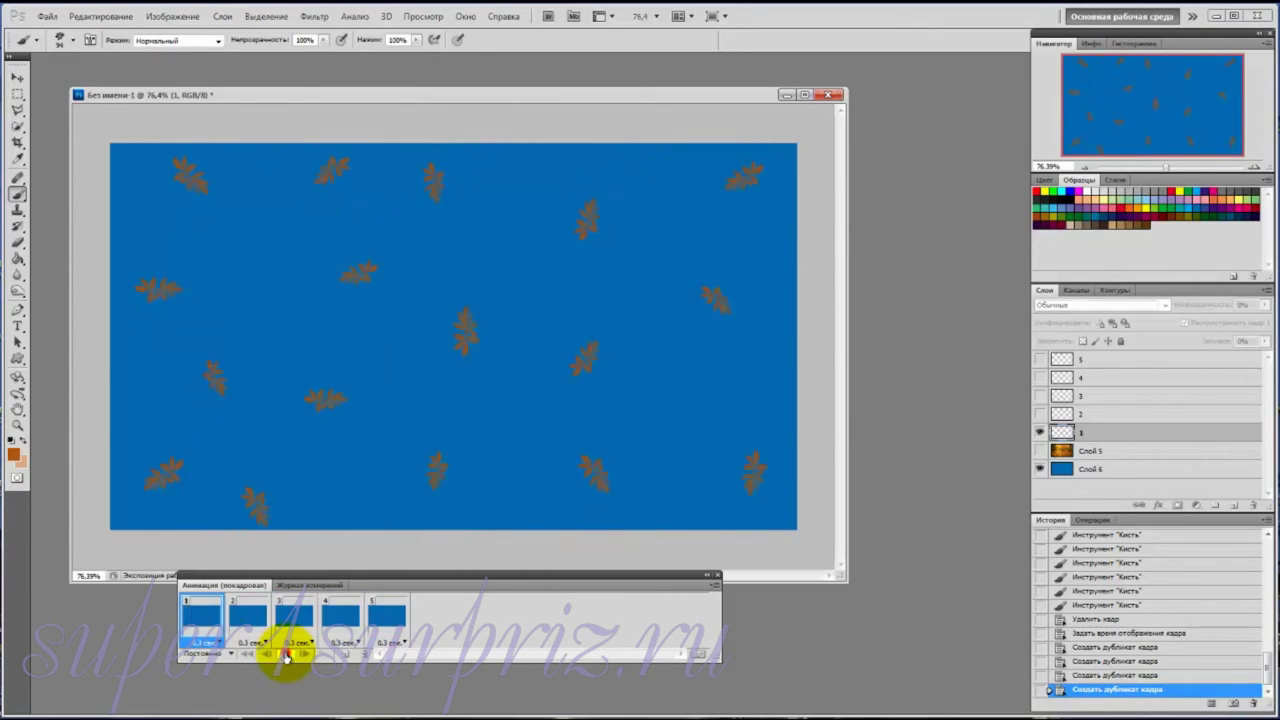
pyautogui.click(287, 655)
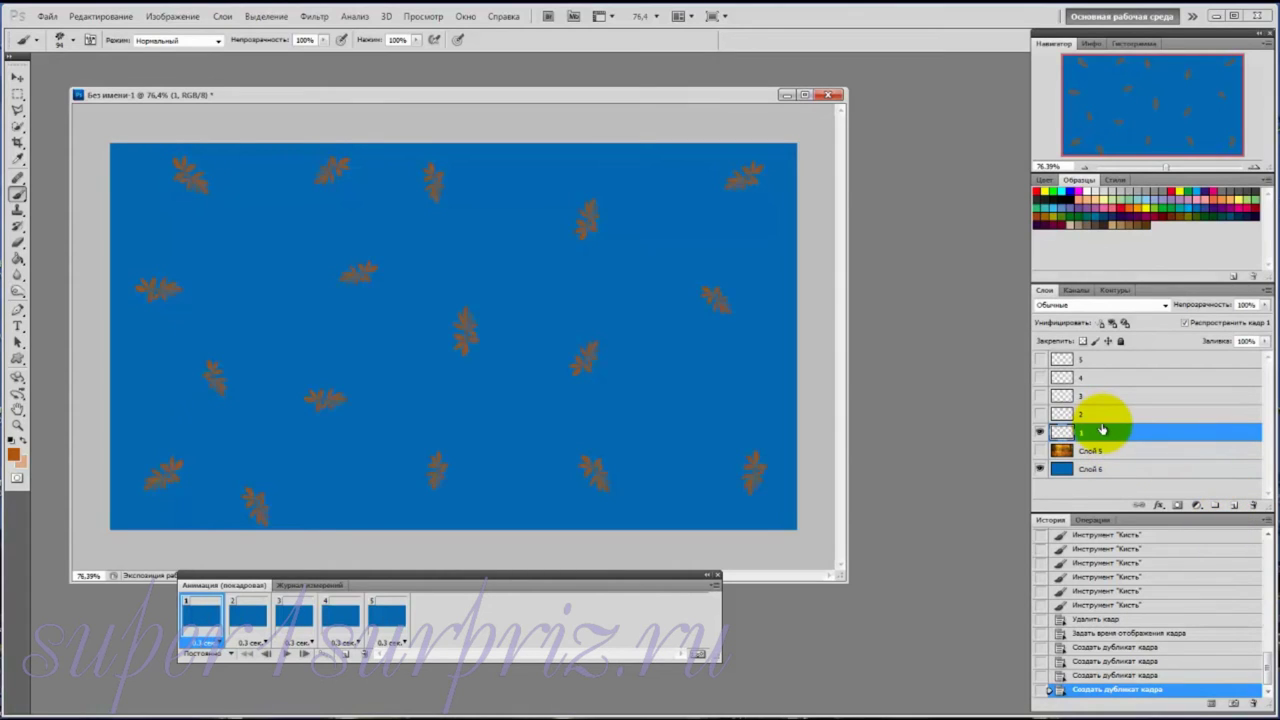
# Choose a different 106 px leaf brush from the brush presets
pyautogui.click(72, 42)
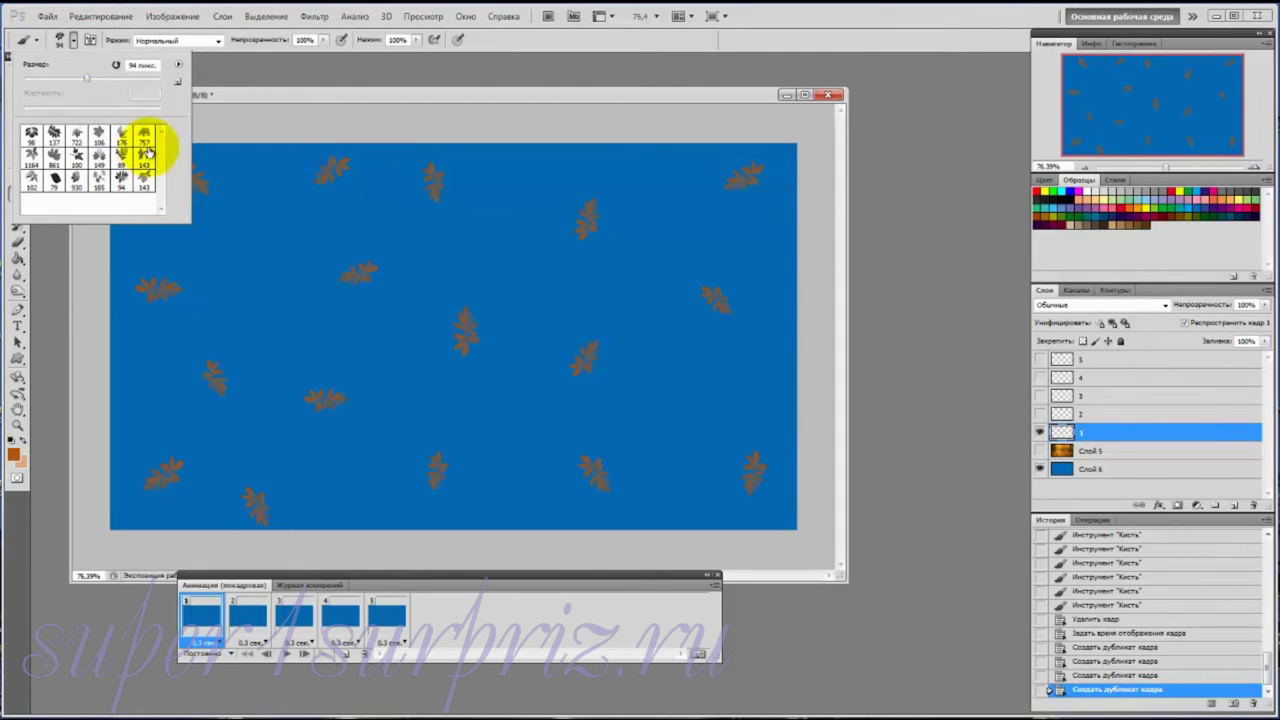
pyautogui.click(98, 135)
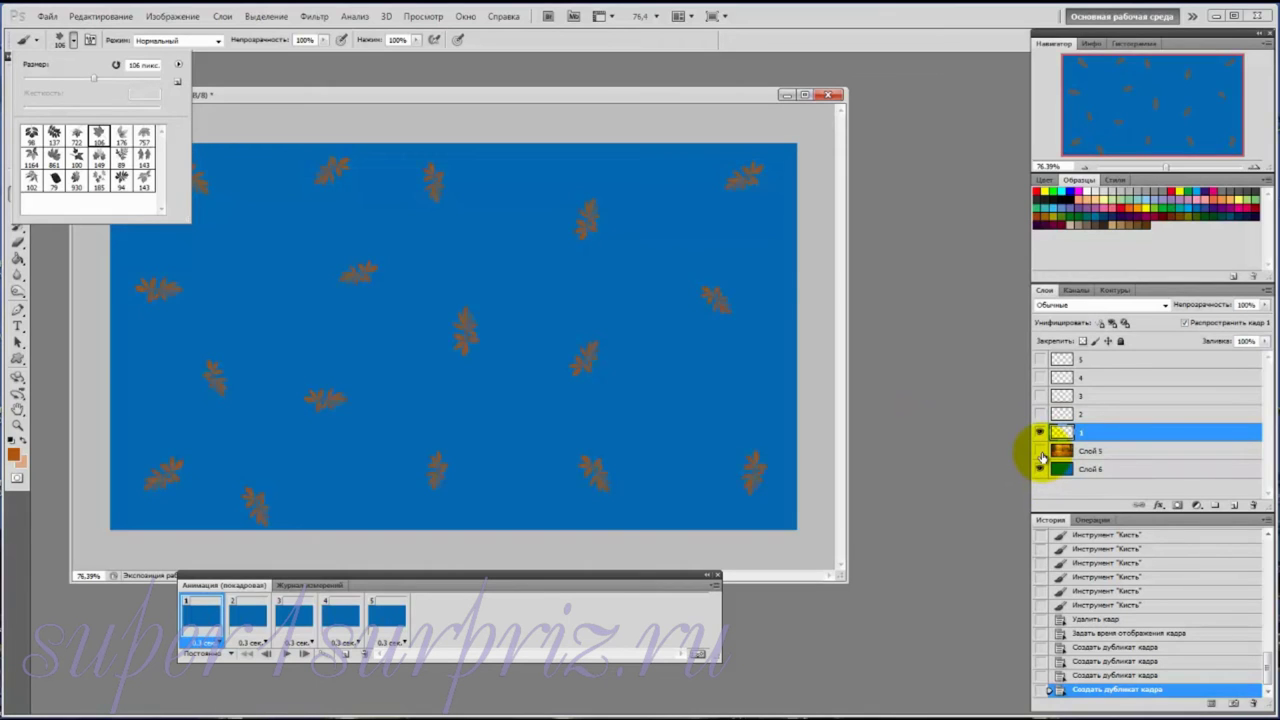
pyautogui.click(1041, 456)
# Sample an orange foliage colour from the park photo, then hide the photo again
pyautogui.click(1041, 456)
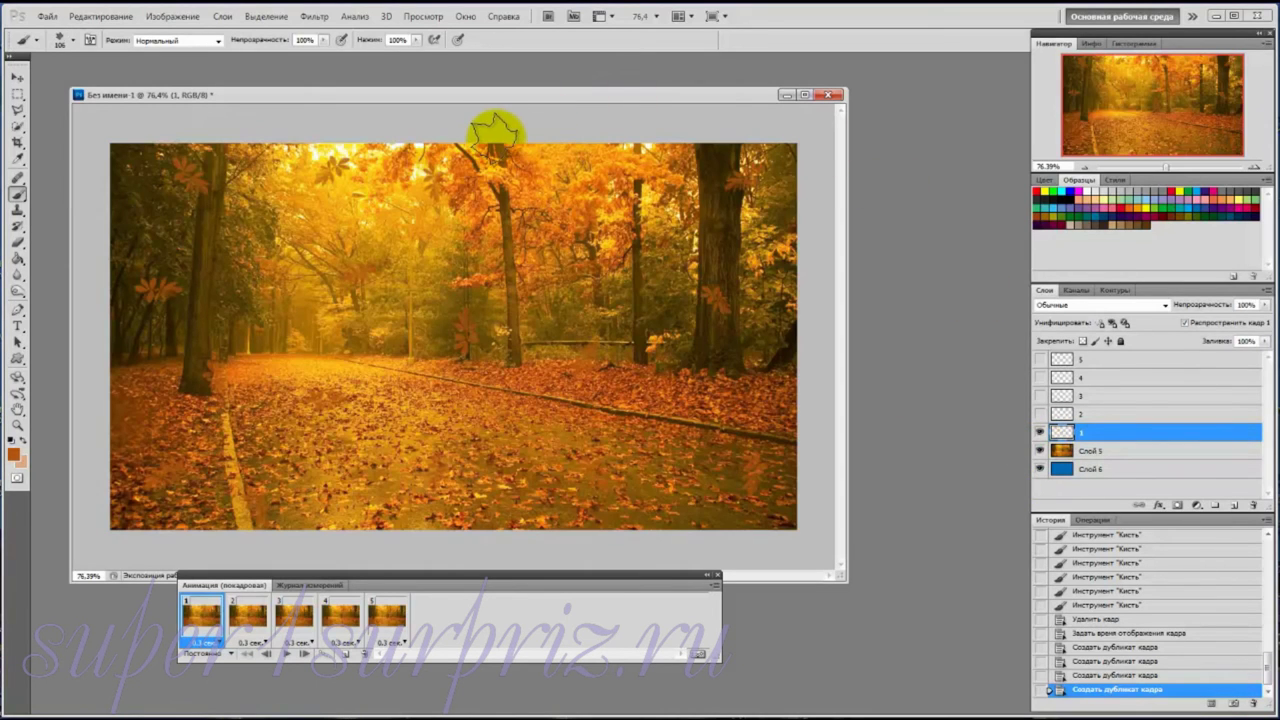
pyautogui.click(18, 160)
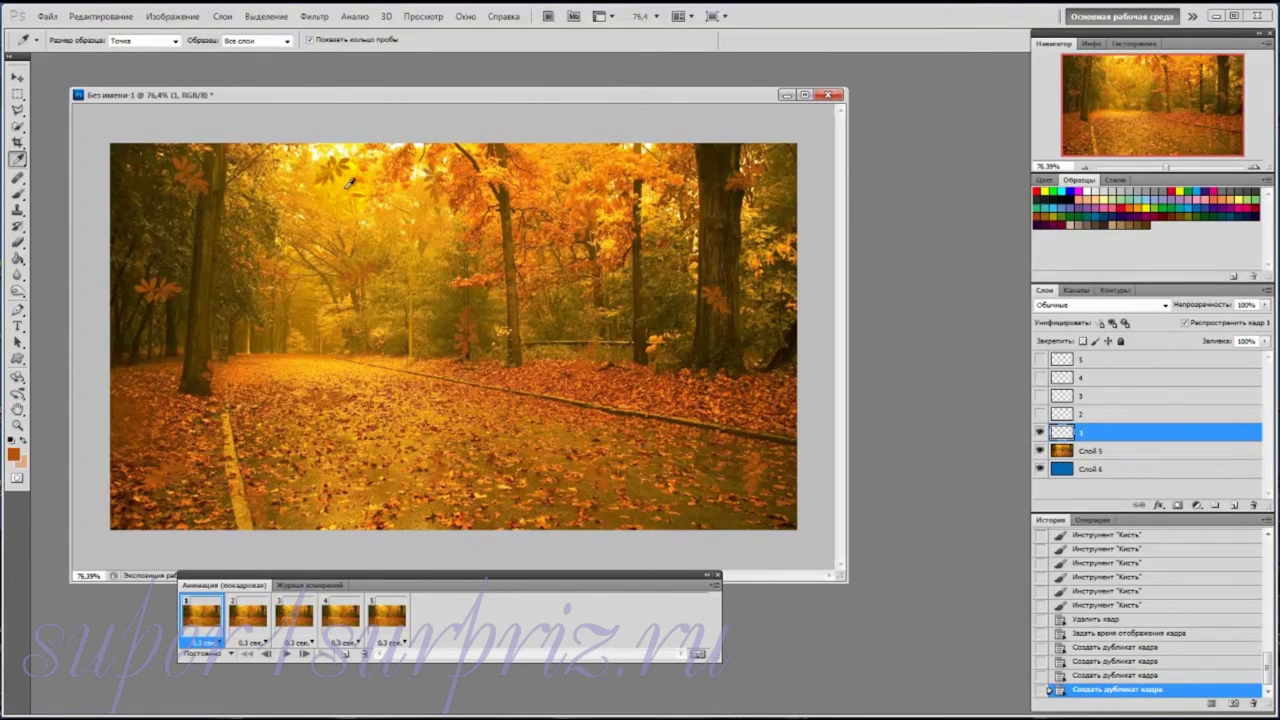
pyautogui.click(601, 158)
pyautogui.click(595, 193)
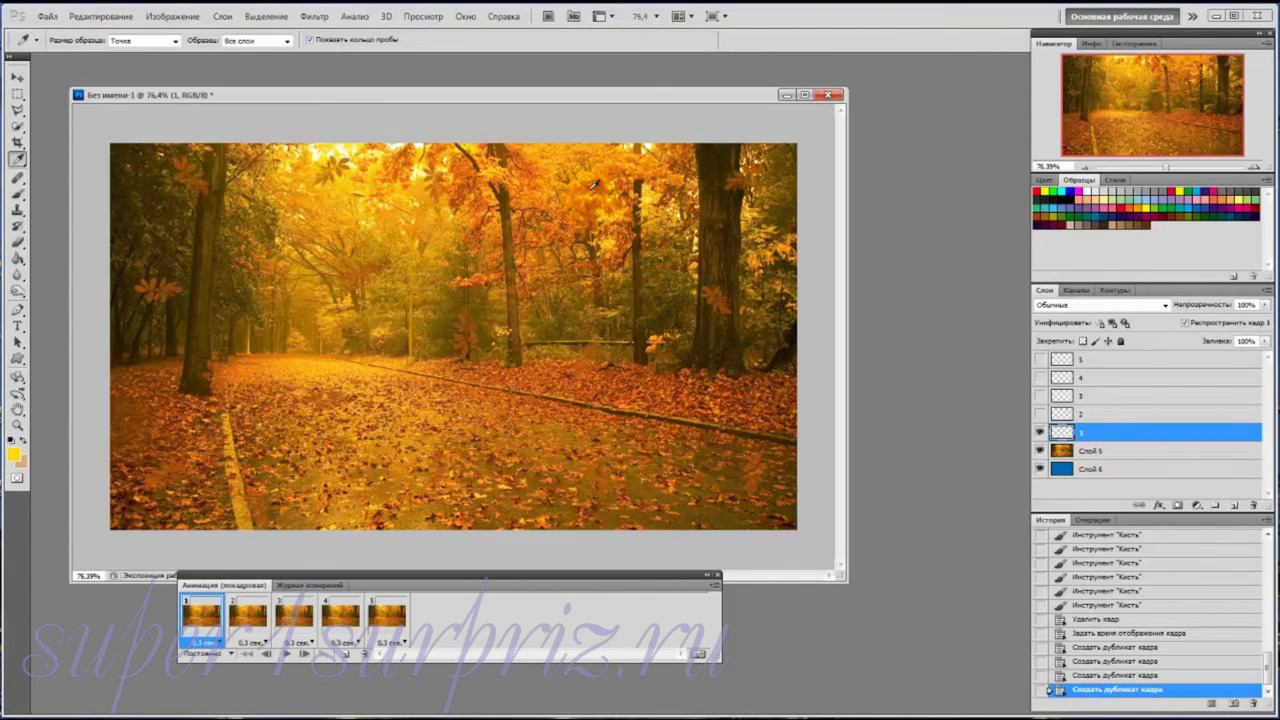
pyautogui.click(594, 176)
pyautogui.click(1040, 452)
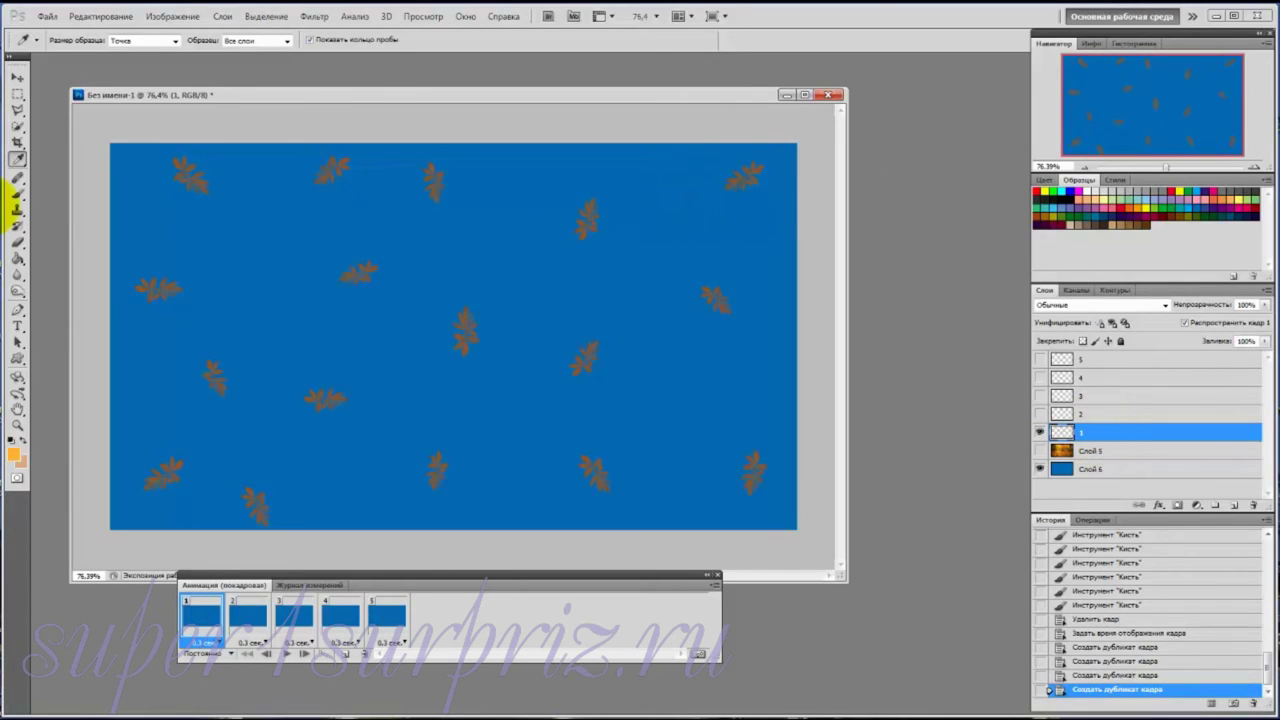
# Stamp pale maple leaves over layer 1's right half and top edge
pyautogui.click(18, 195)
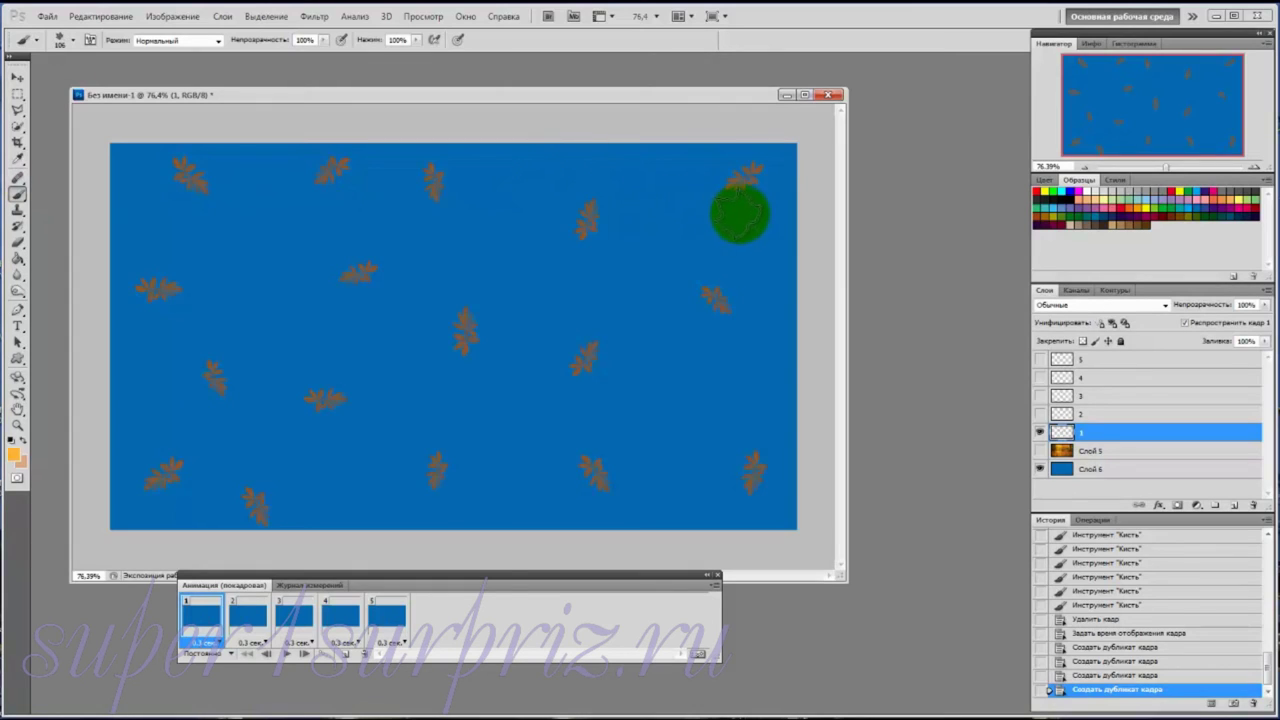
pyautogui.click(682, 212)
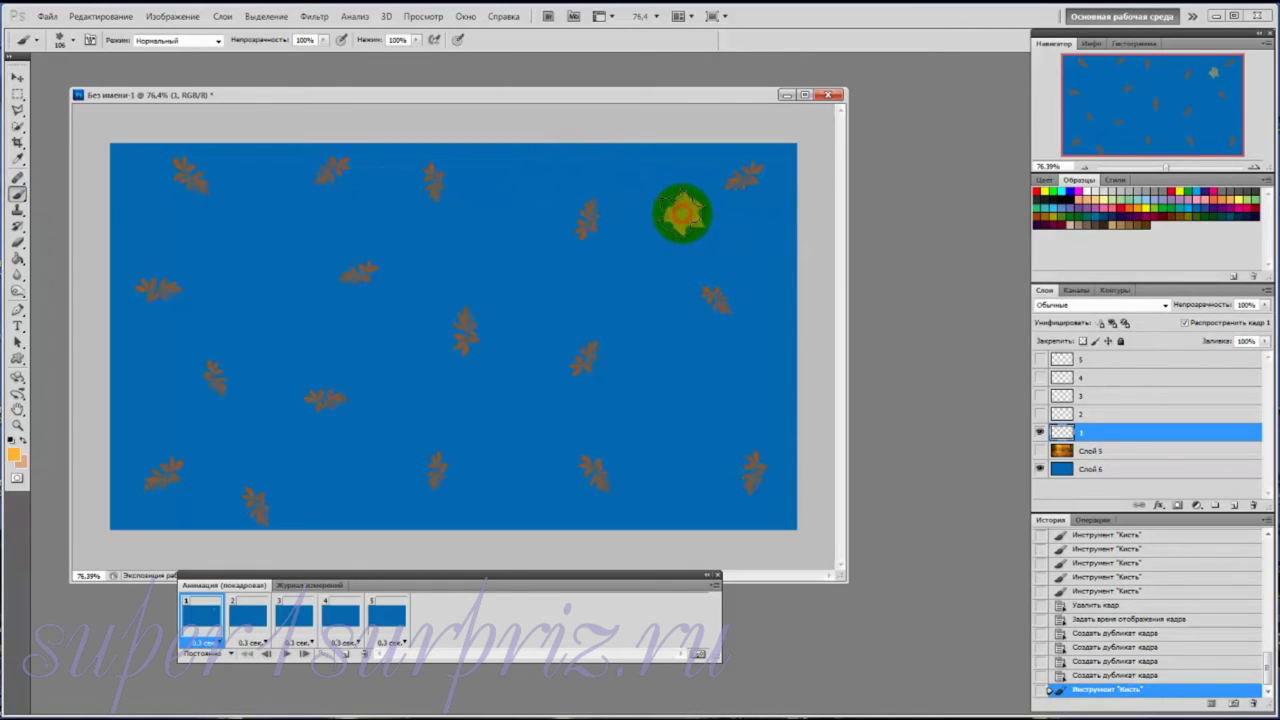
pyautogui.click(675, 338)
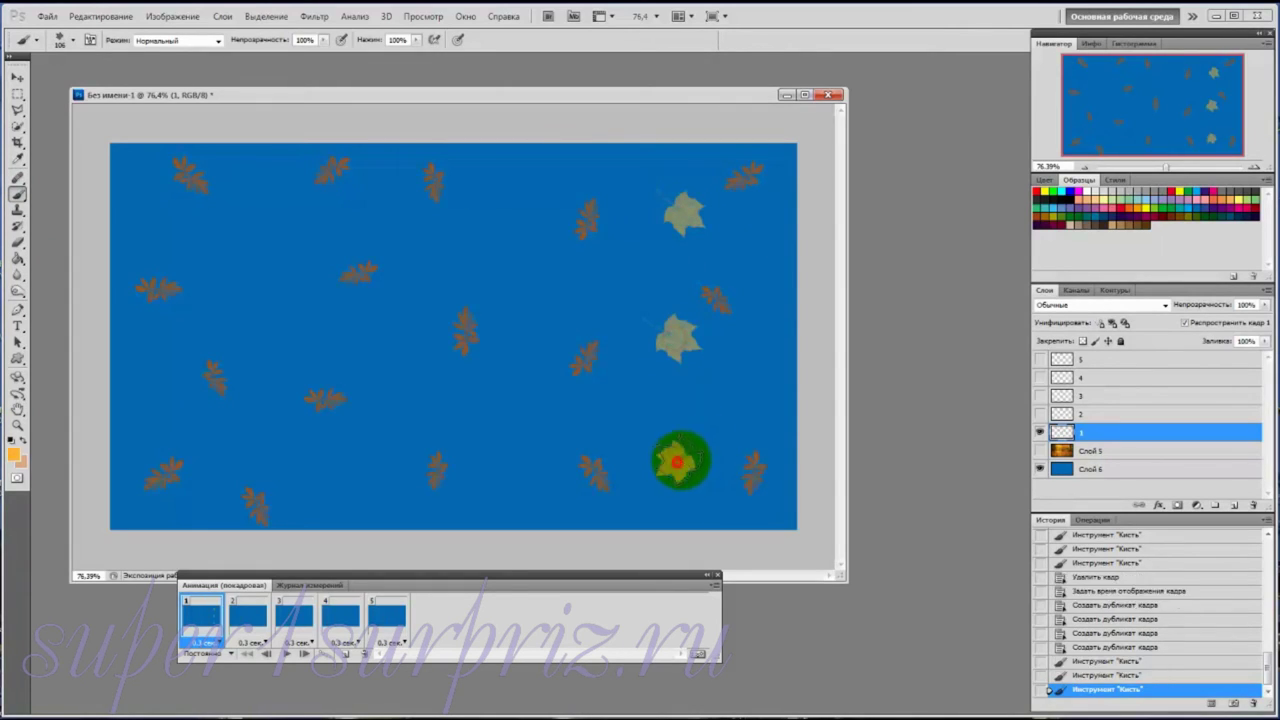
pyautogui.click(677, 459)
pyautogui.click(506, 417)
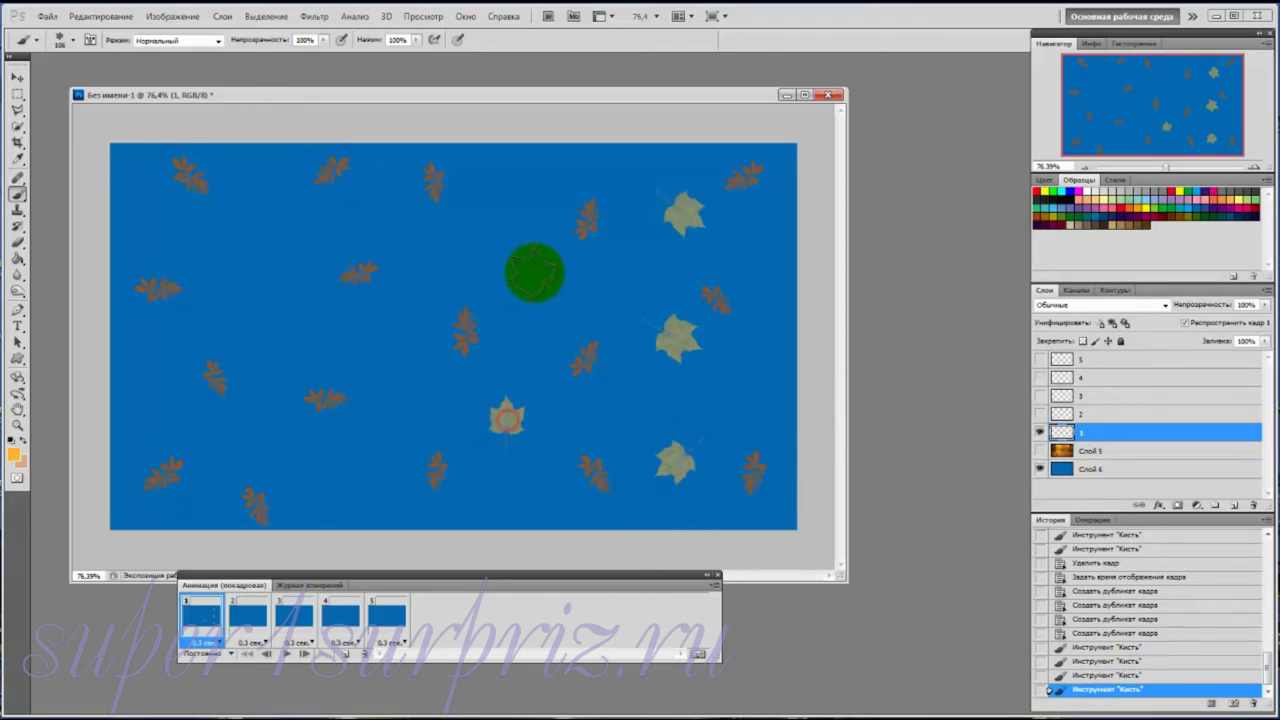
pyautogui.click(535, 279)
pyautogui.click(541, 145)
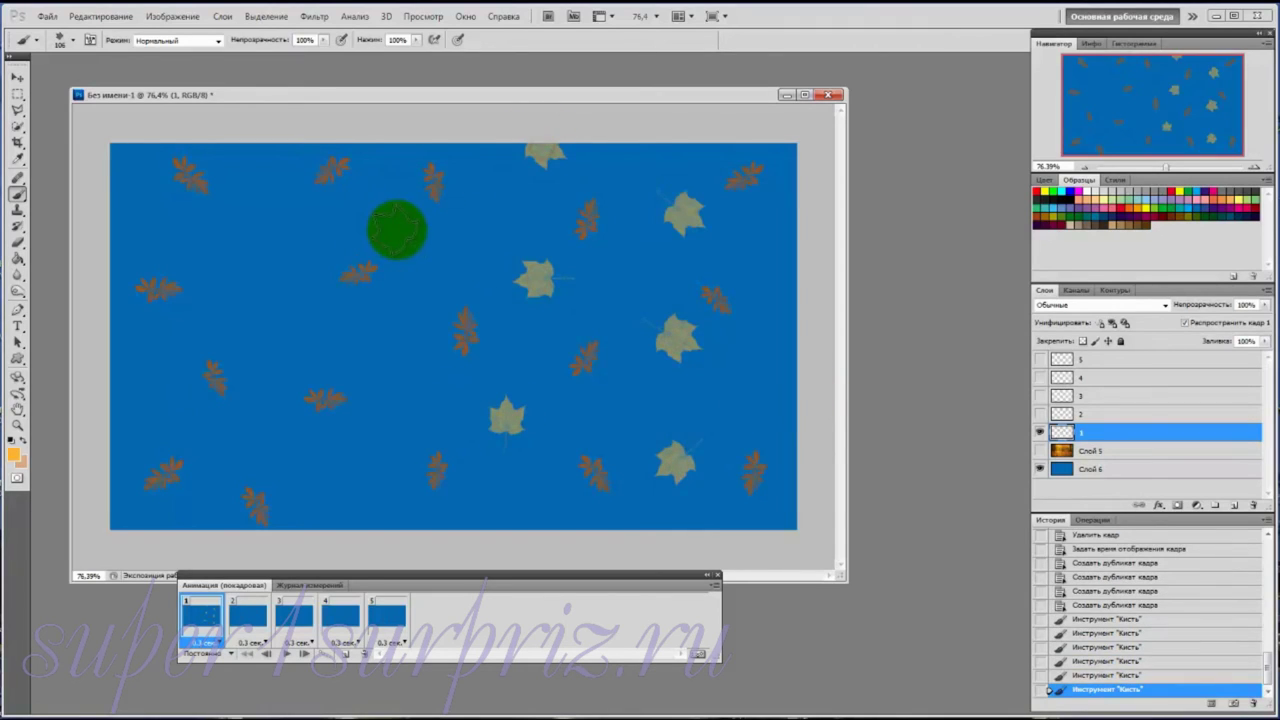
# Stamp maple leaves across layer 1's left side and edges, then show layer 2
pyautogui.click(408, 235)
pyautogui.click(390, 368)
pyautogui.click(365, 502)
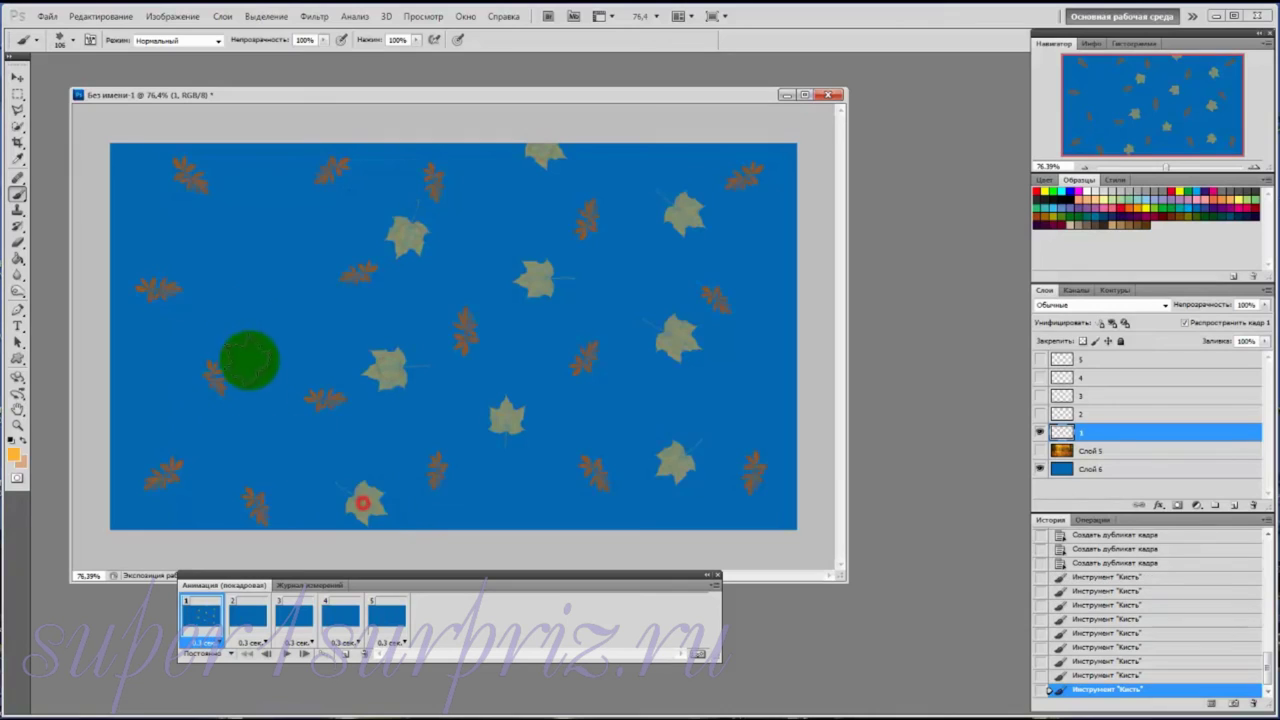
pyautogui.click(270, 319)
pyautogui.click(264, 182)
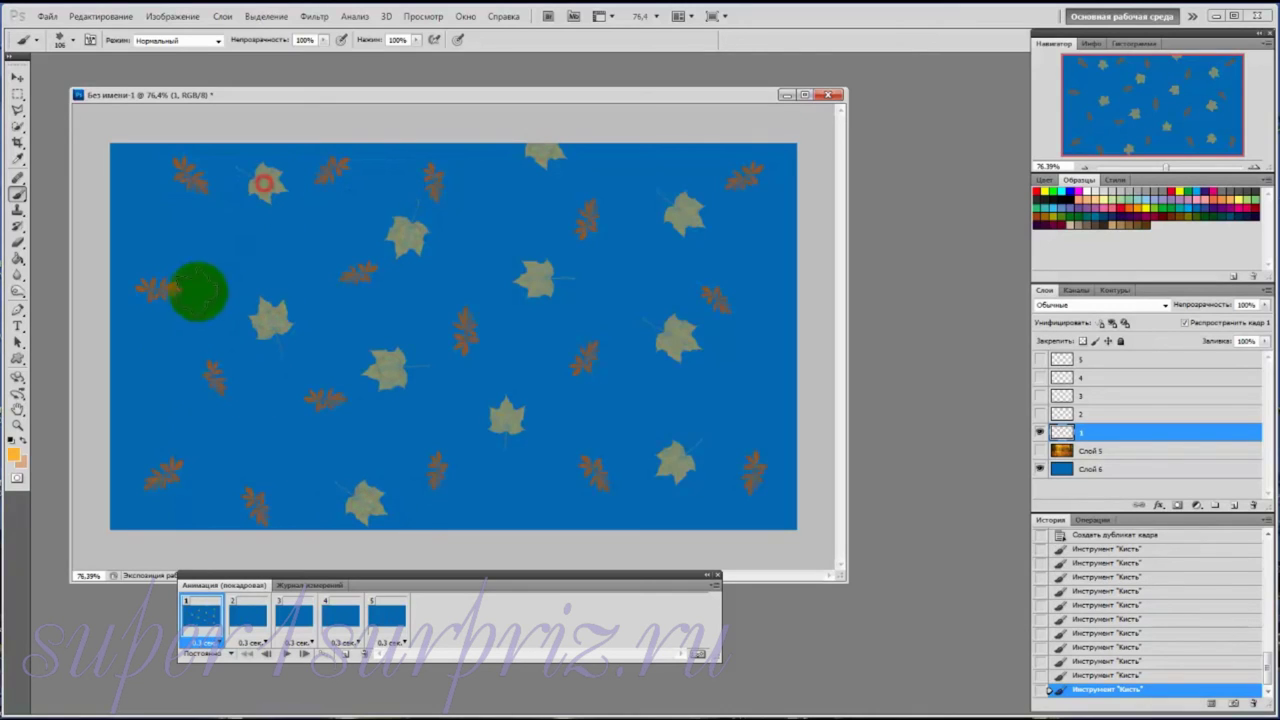
pyautogui.click(111, 207)
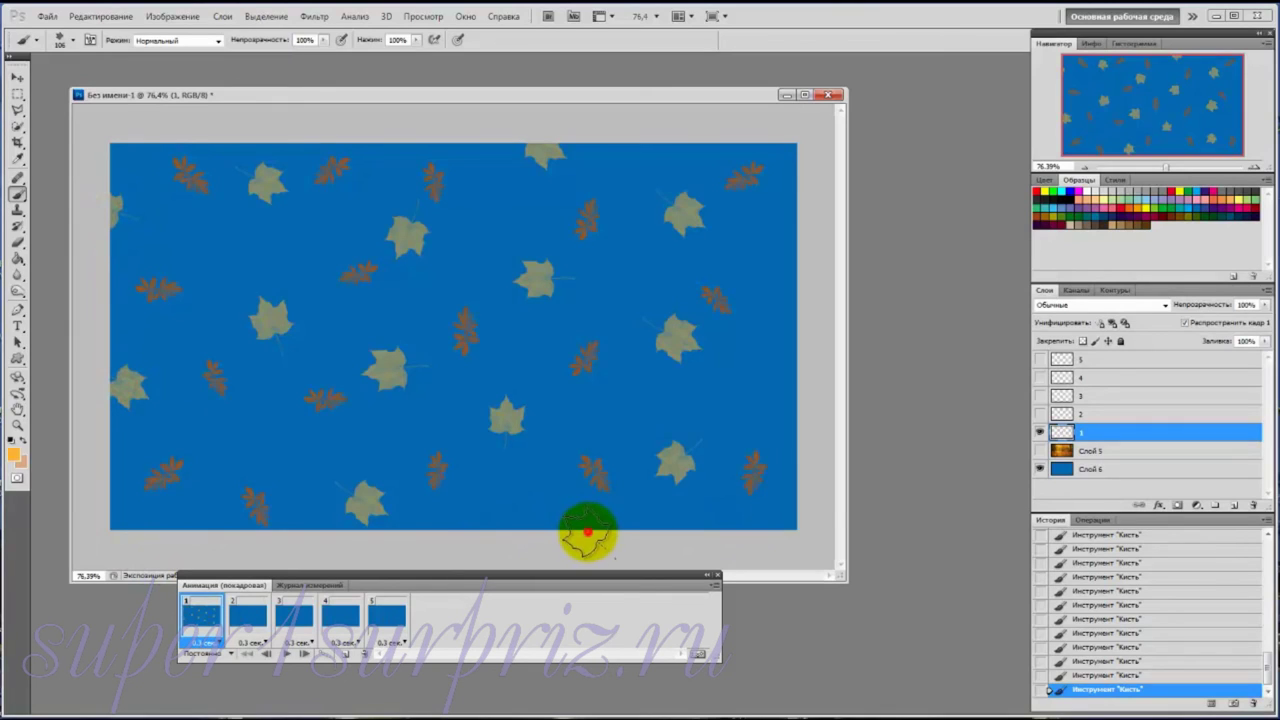
pyautogui.click(588, 533)
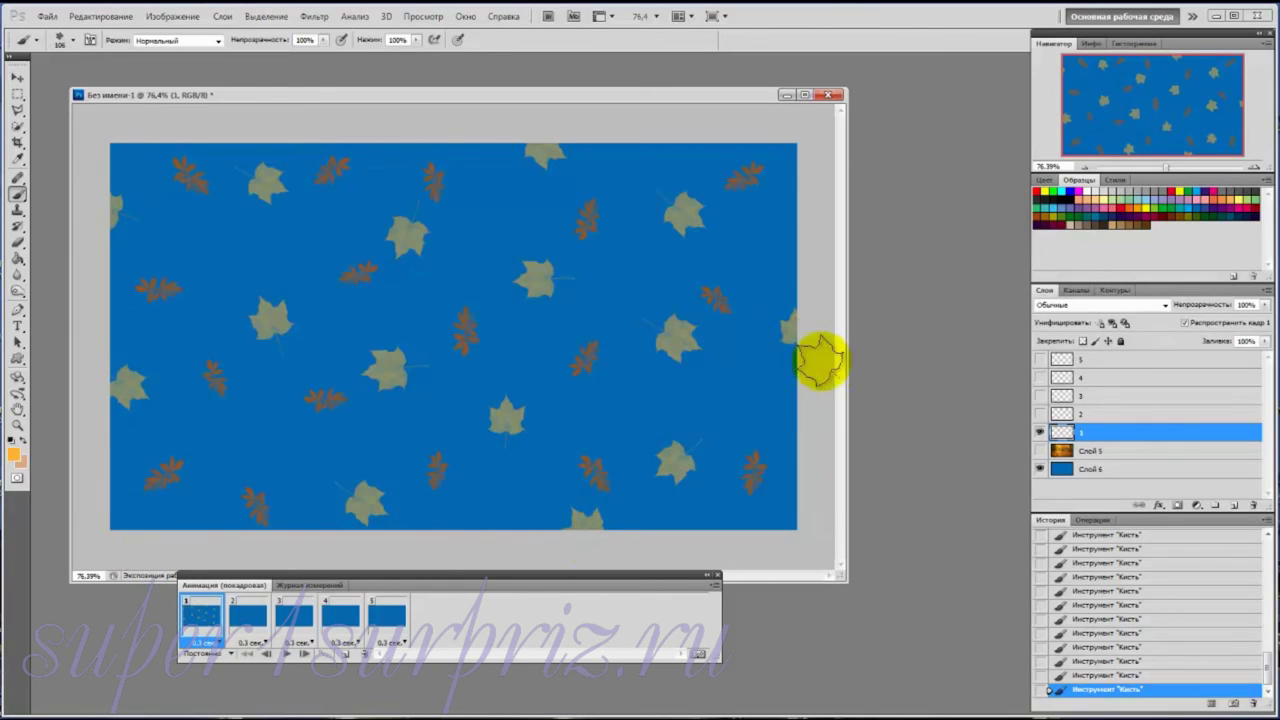
pyautogui.click(1041, 414)
# Select layer 2, stamp nine pale maple leaves across it, then hide layer 1
pyautogui.click(1096, 416)
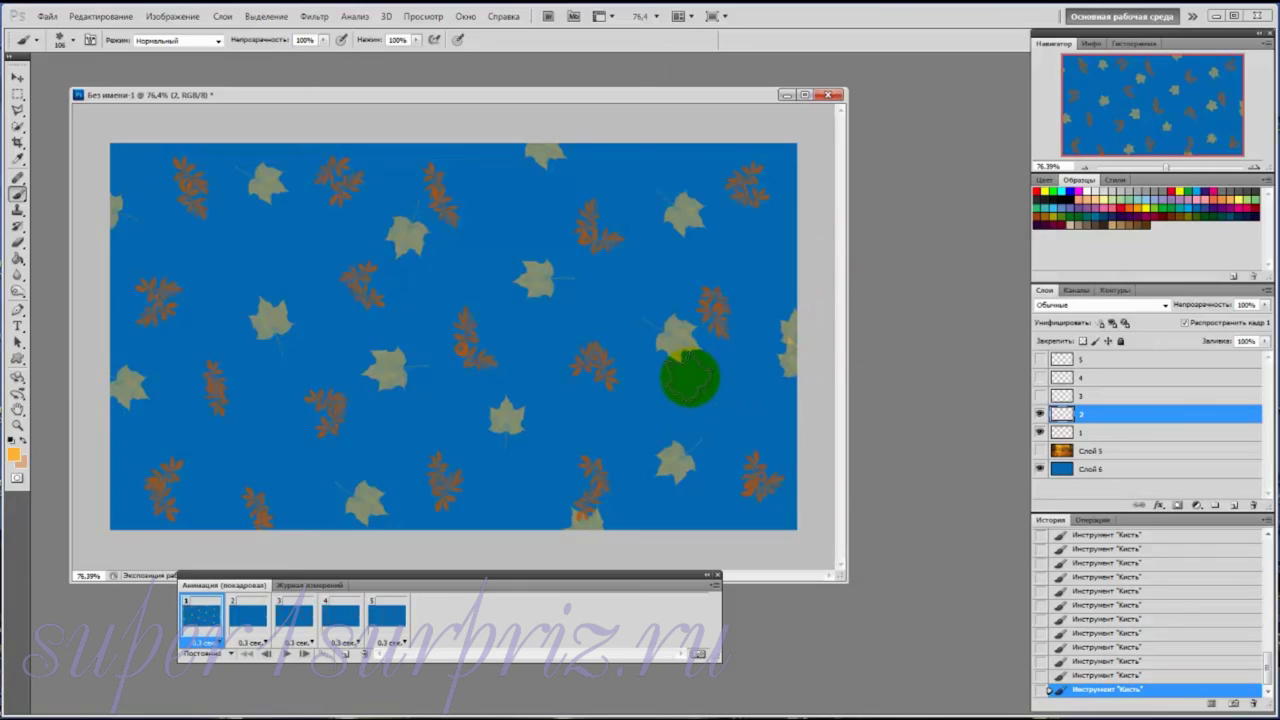
pyautogui.click(703, 238)
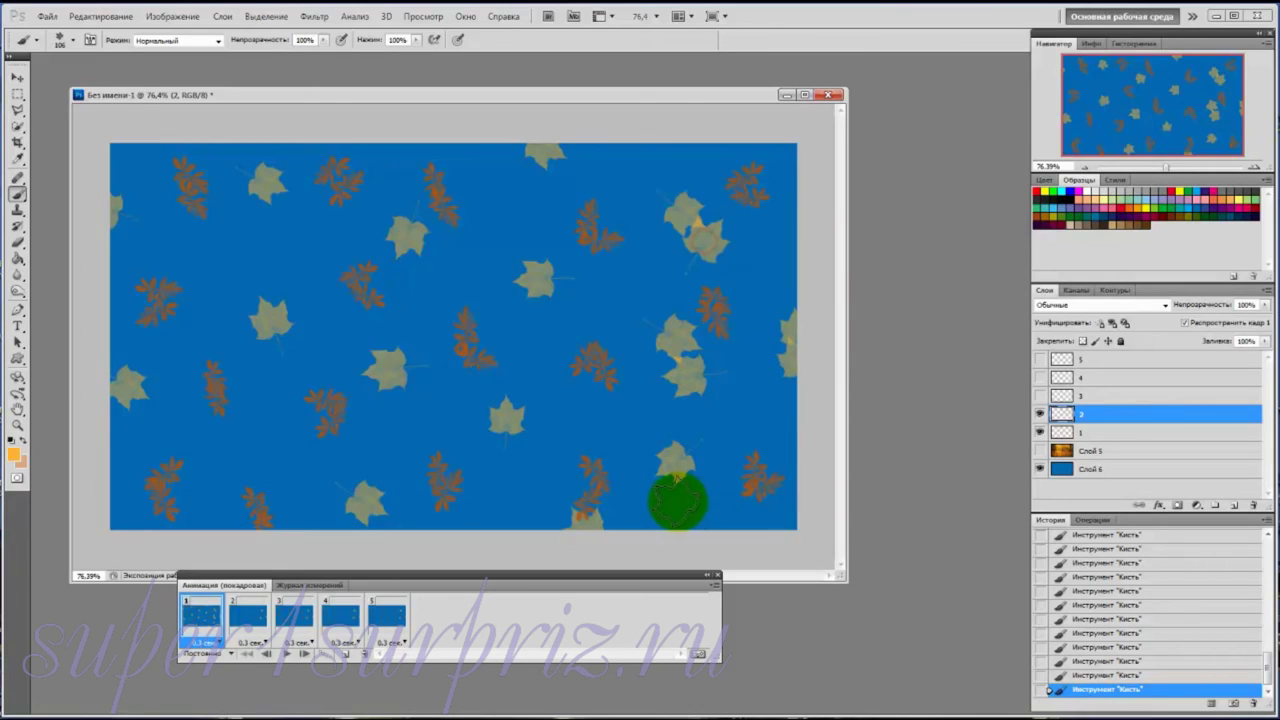
pyautogui.click(520, 456)
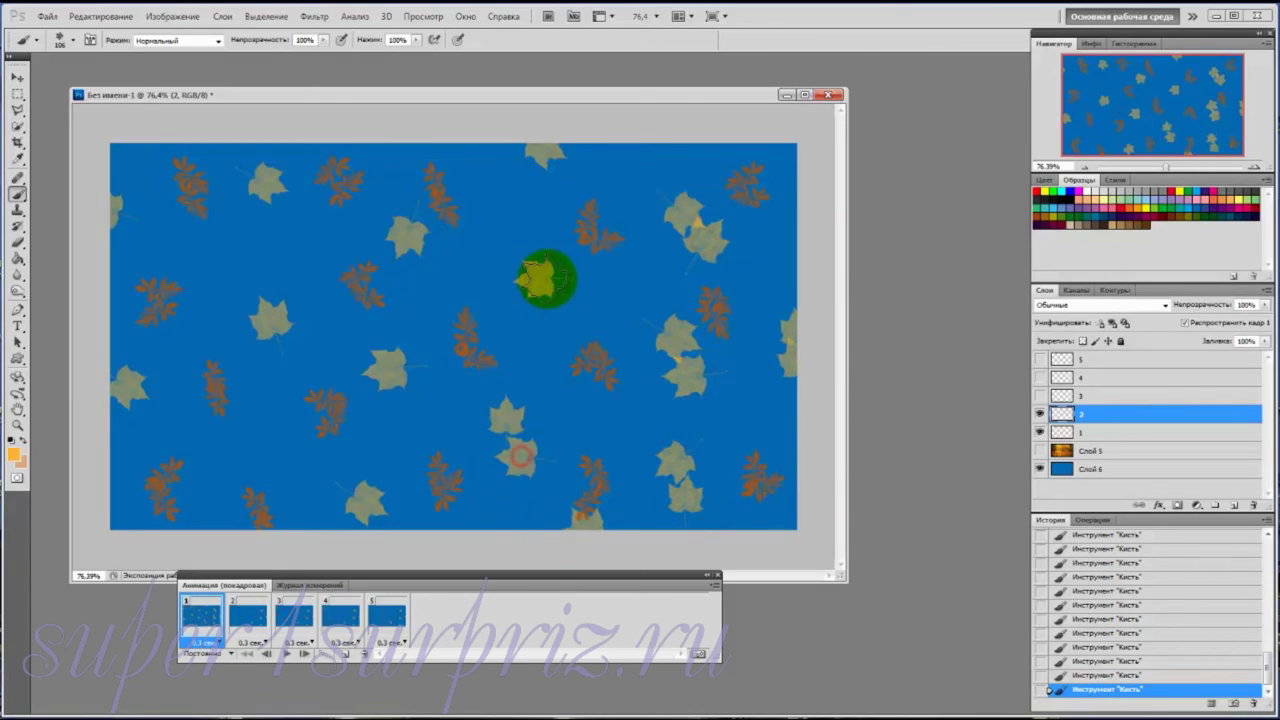
pyautogui.click(549, 305)
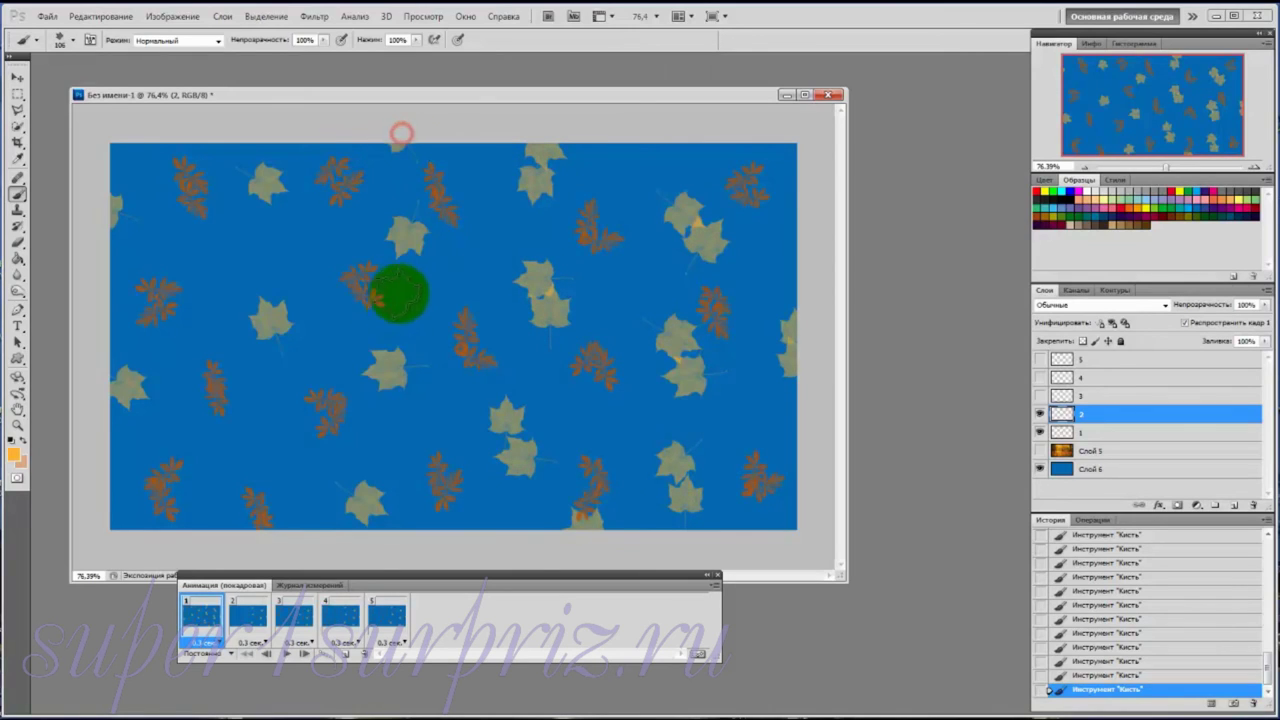
pyautogui.click(414, 270)
pyautogui.click(389, 404)
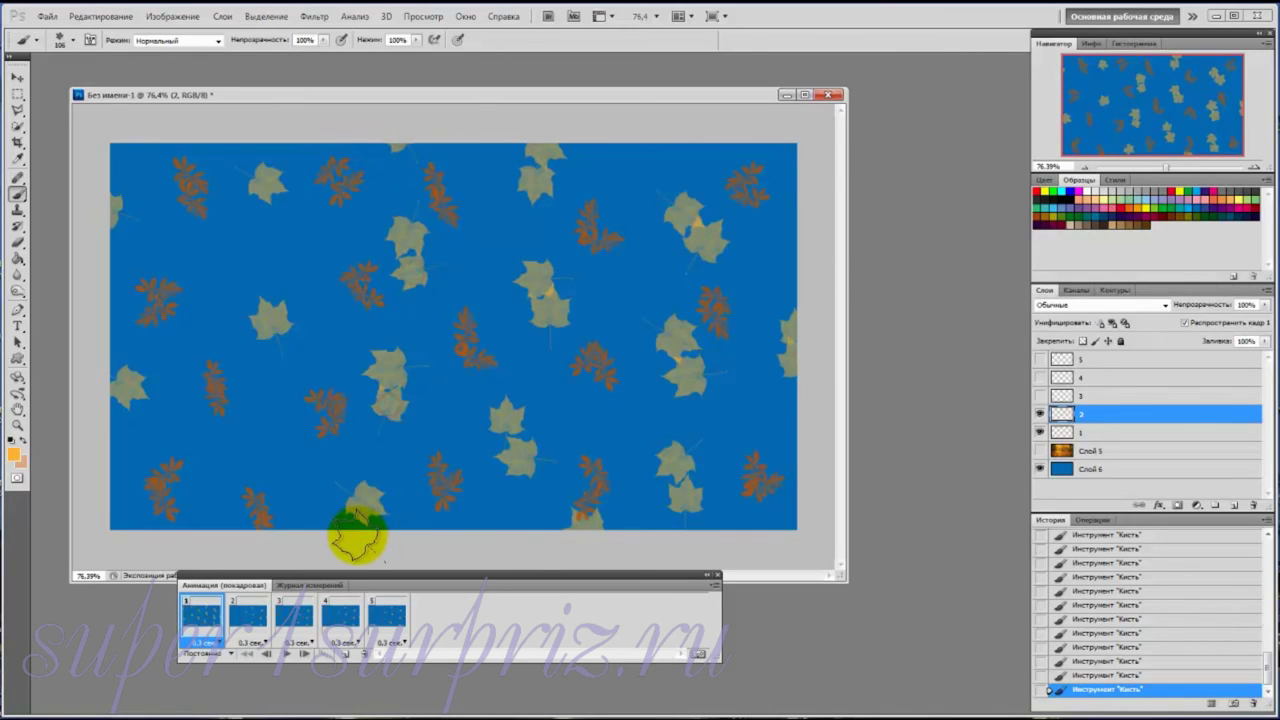
pyautogui.click(268, 359)
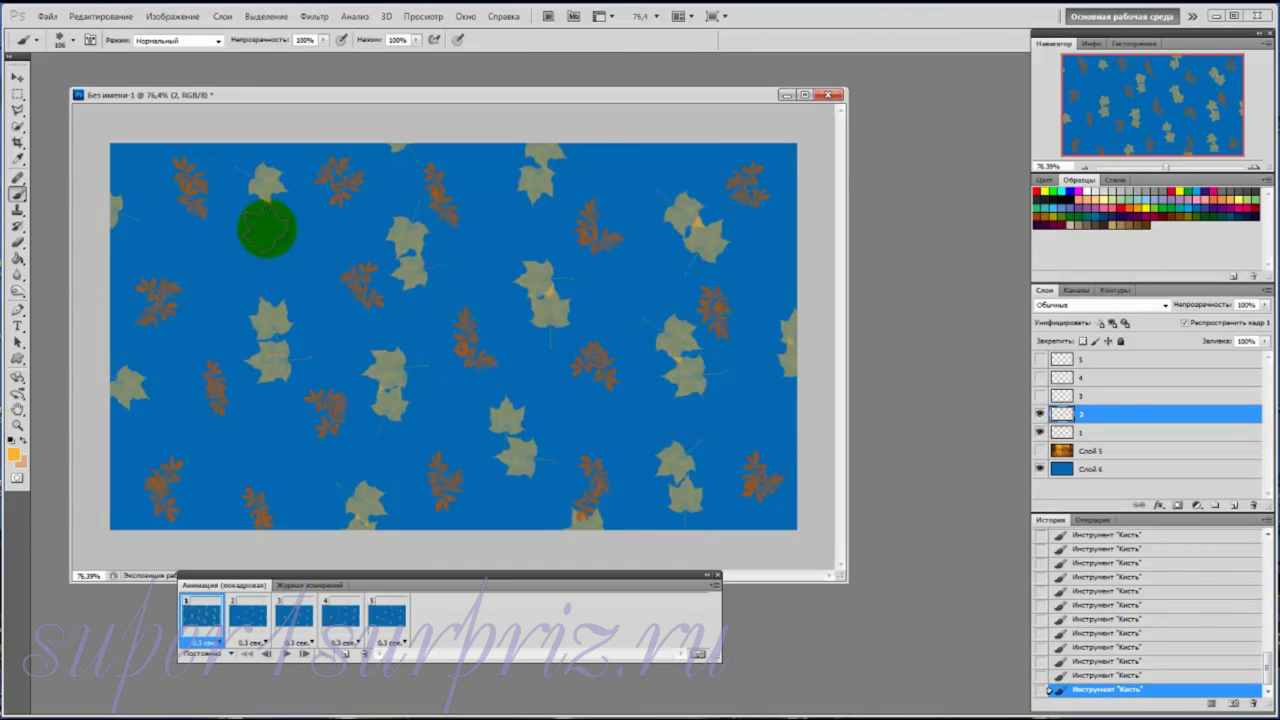
pyautogui.click(267, 225)
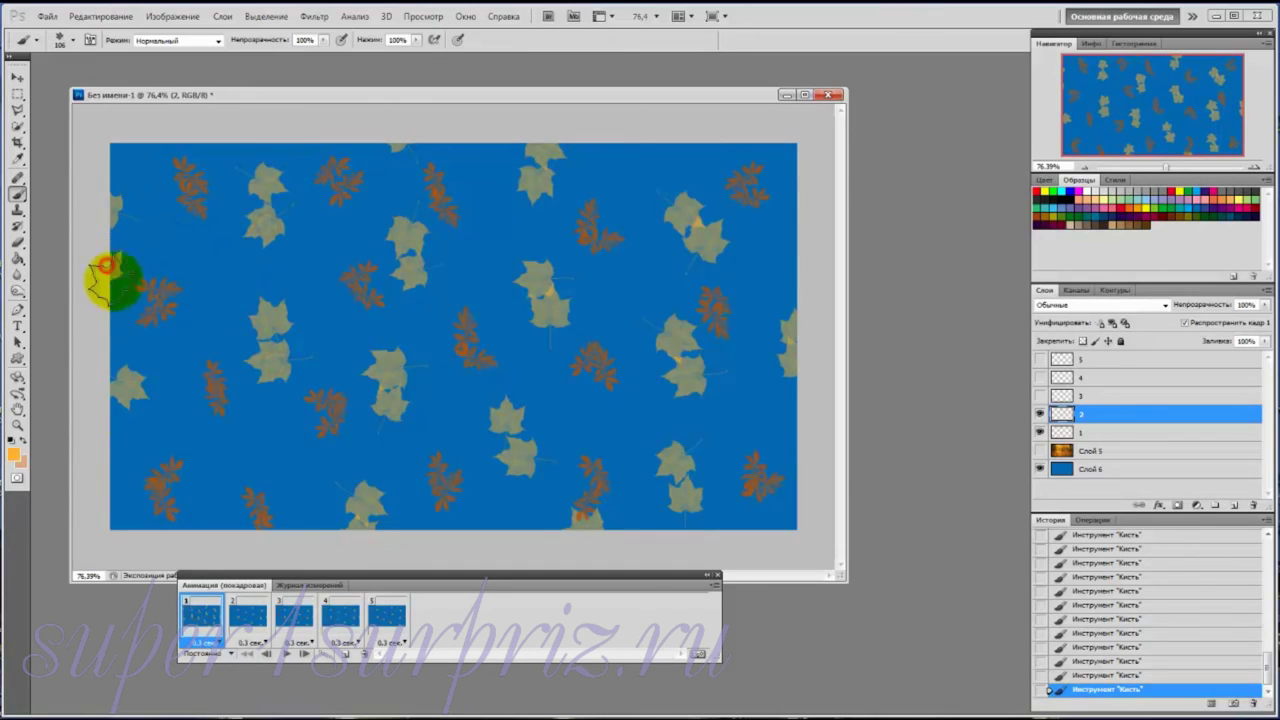
pyautogui.click(110, 272)
pyautogui.click(112, 432)
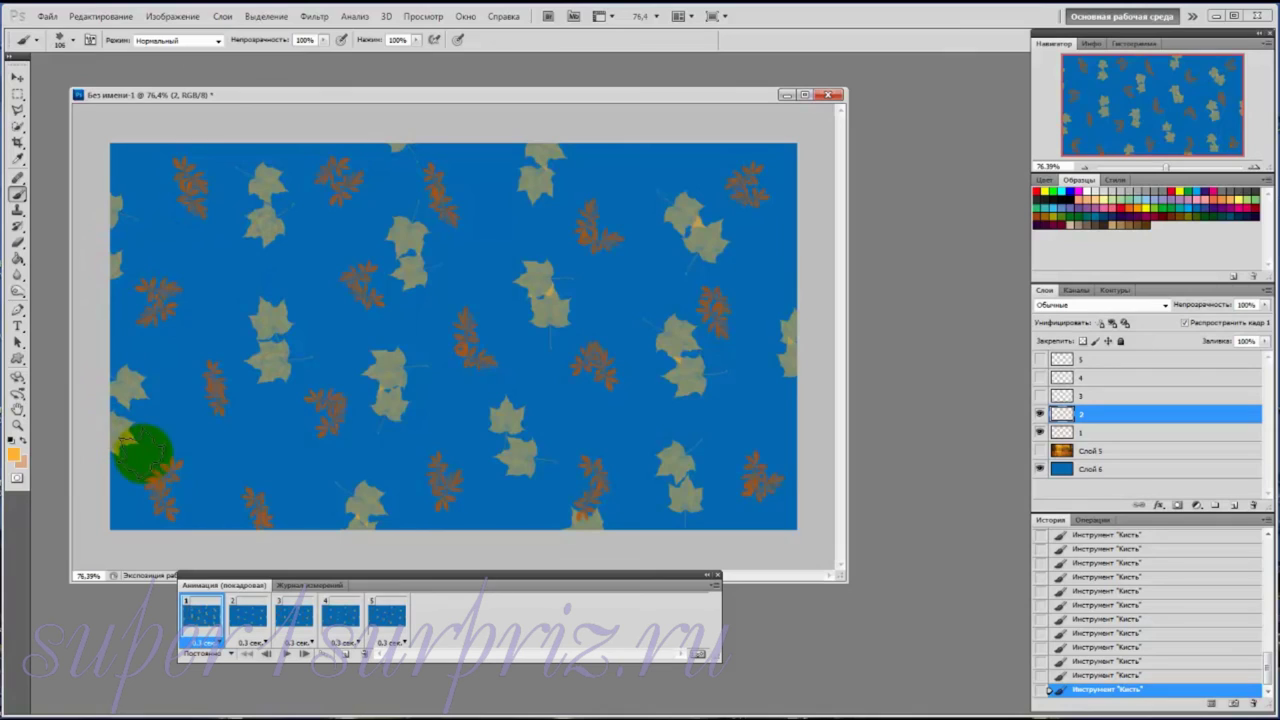
pyautogui.click(1040, 433)
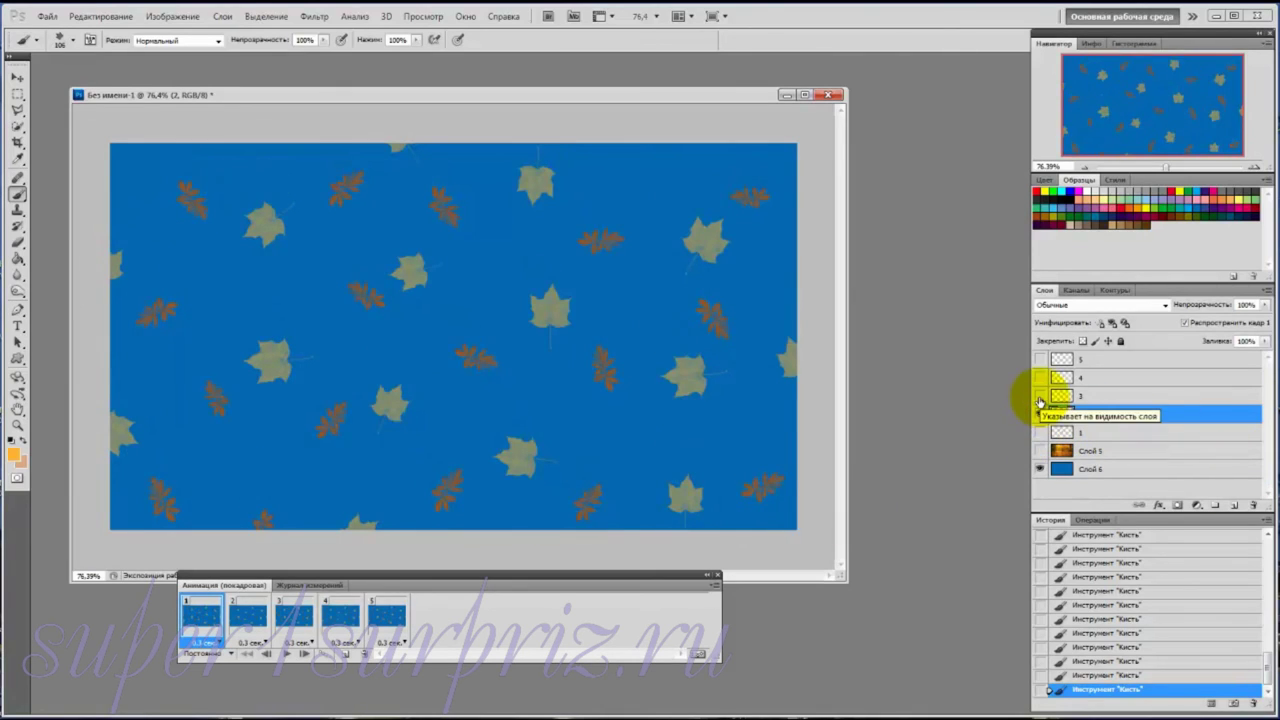
# Show and select layer 3, stamp nine maple leaves on it, then hide layer 2
pyautogui.click(1040, 397)
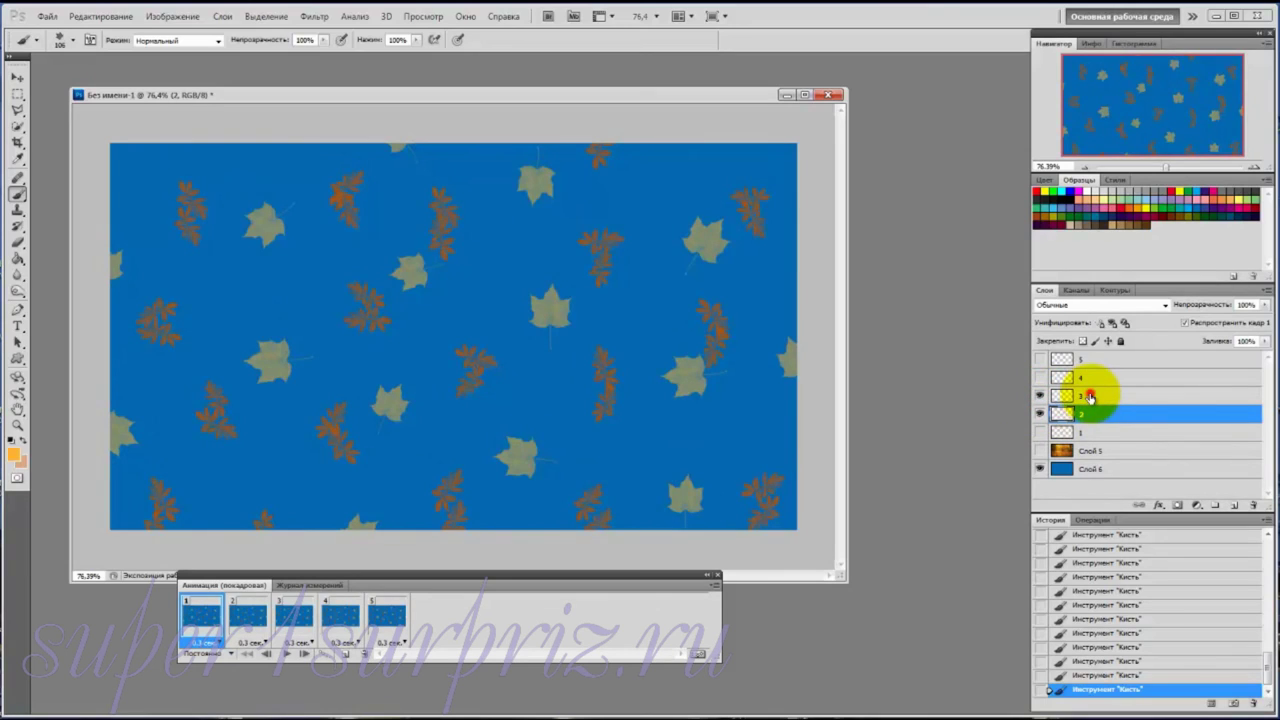
pyautogui.click(1090, 397)
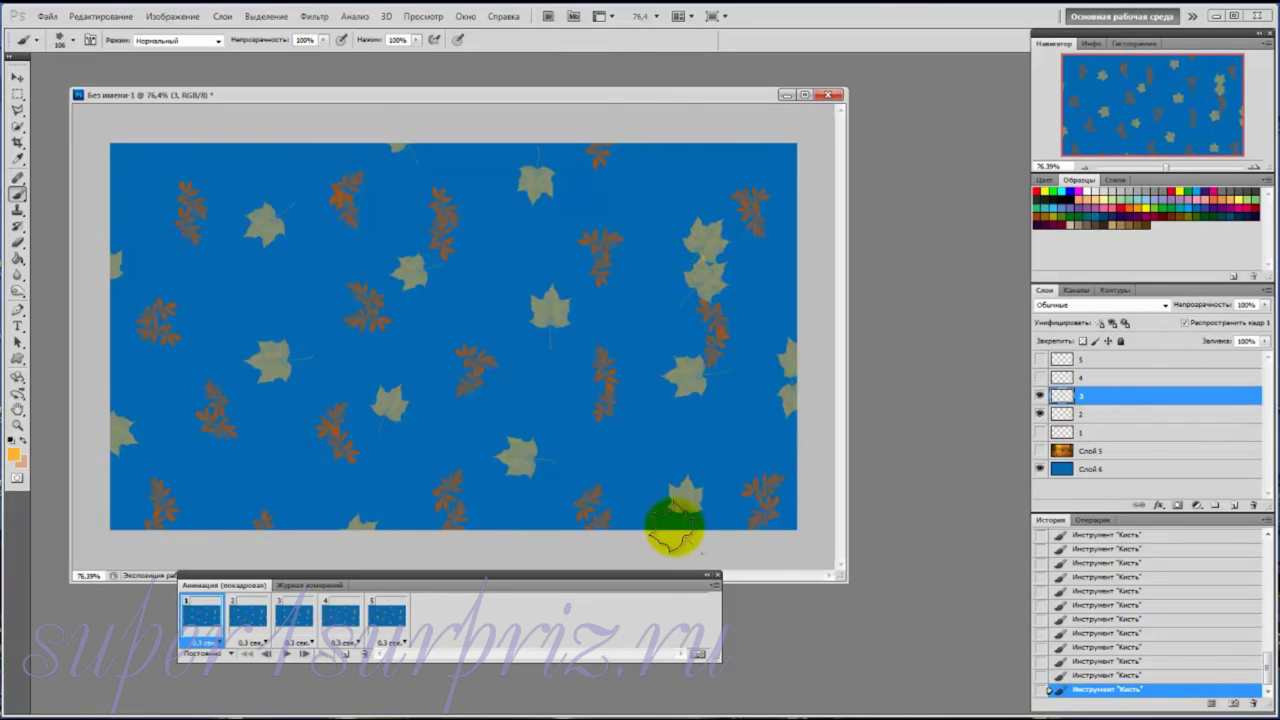
pyautogui.click(674, 523)
pyautogui.click(665, 410)
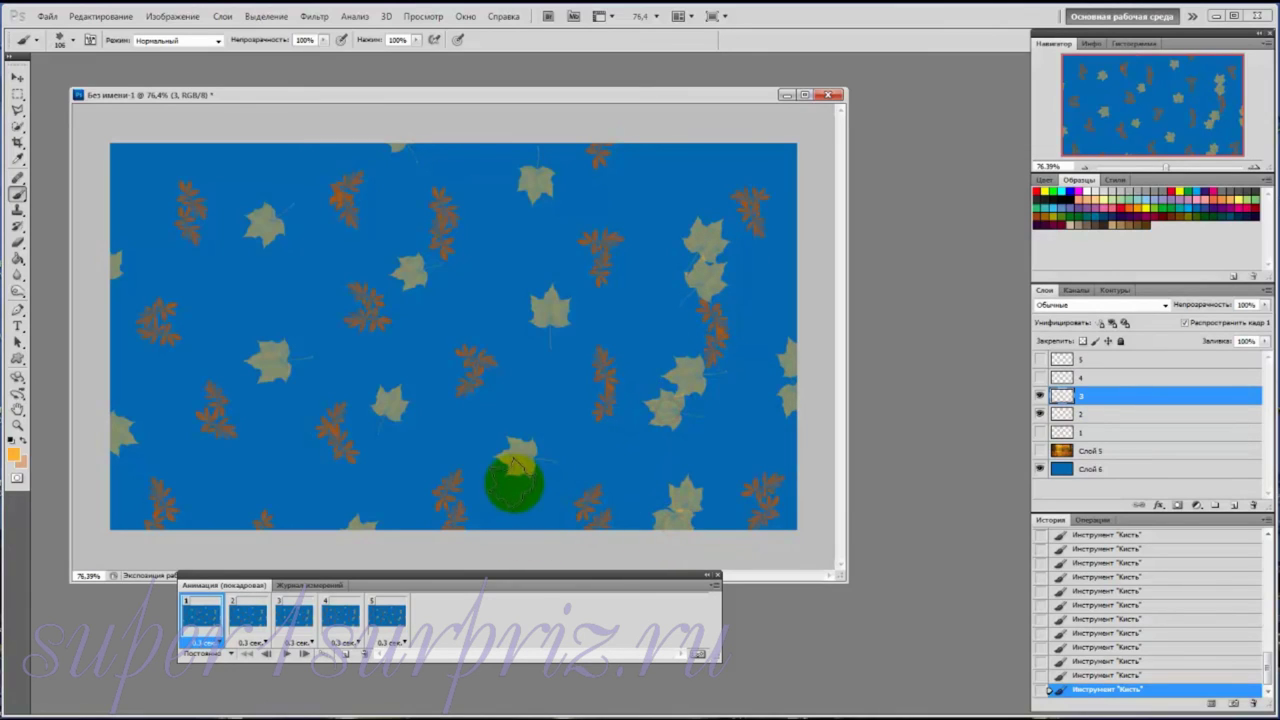
pyautogui.click(512, 474)
pyautogui.click(551, 345)
pyautogui.click(535, 216)
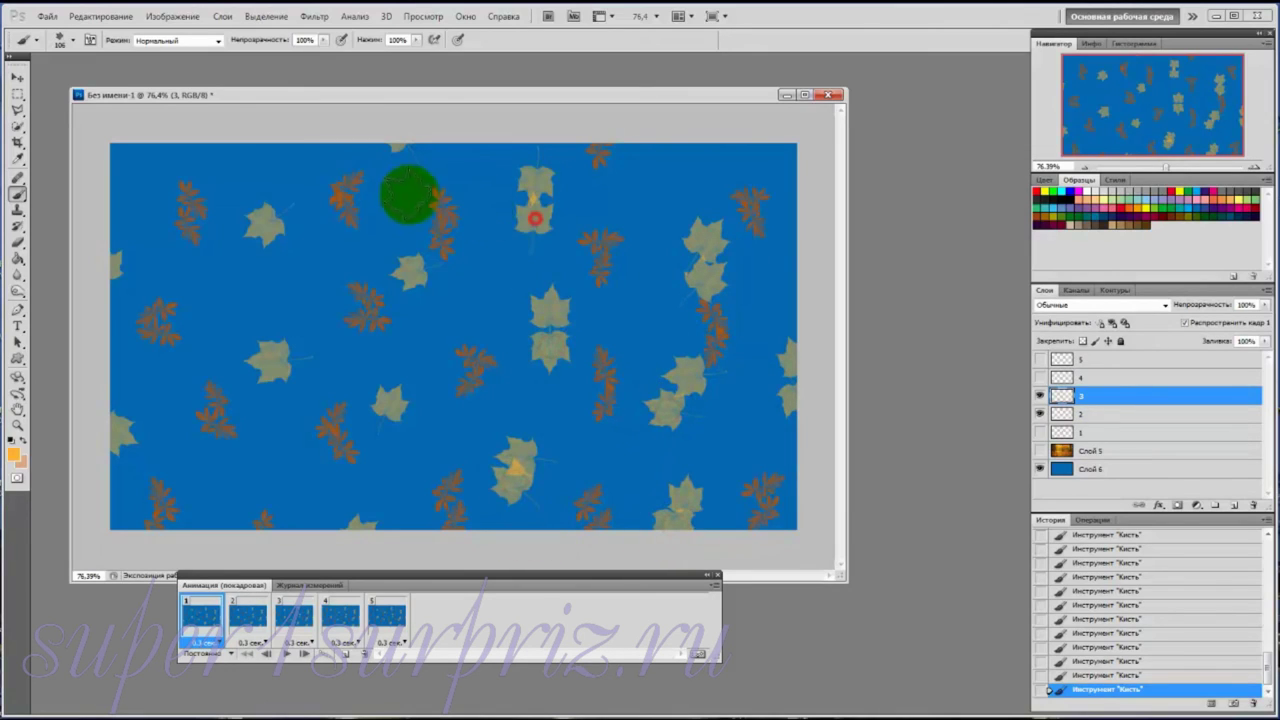
pyautogui.click(403, 172)
pyautogui.click(191, 140)
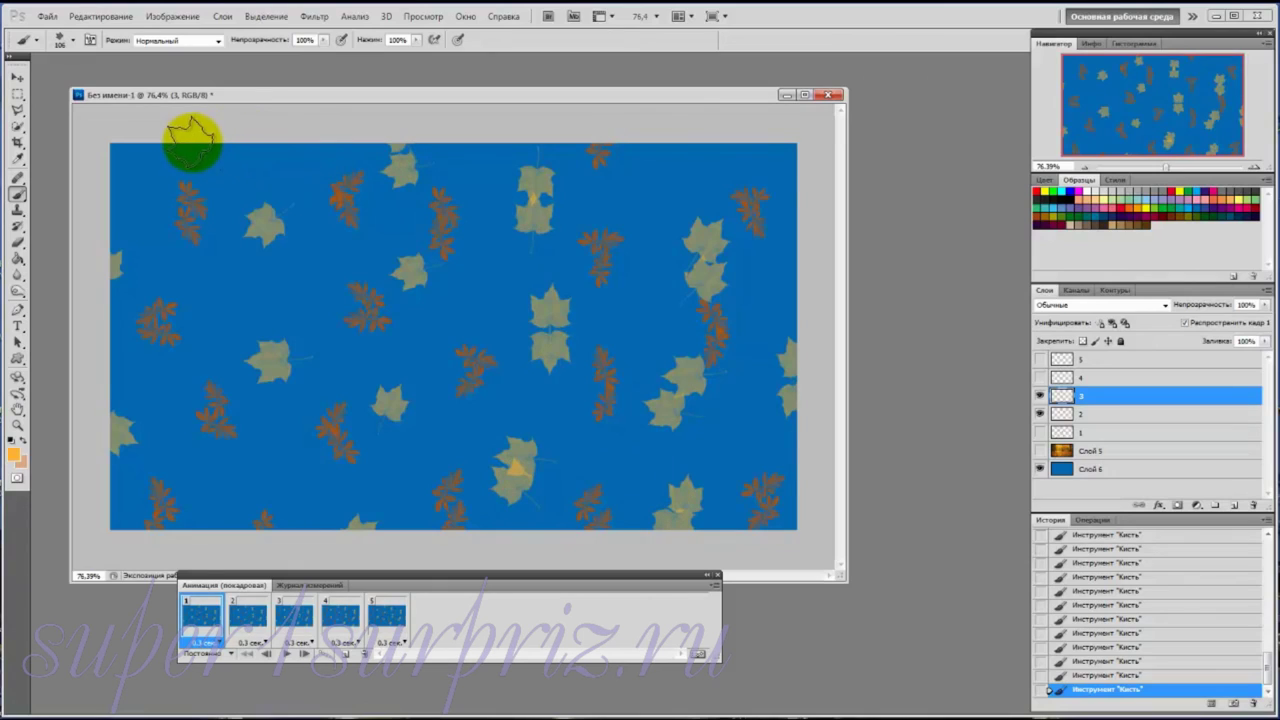
pyautogui.click(268, 253)
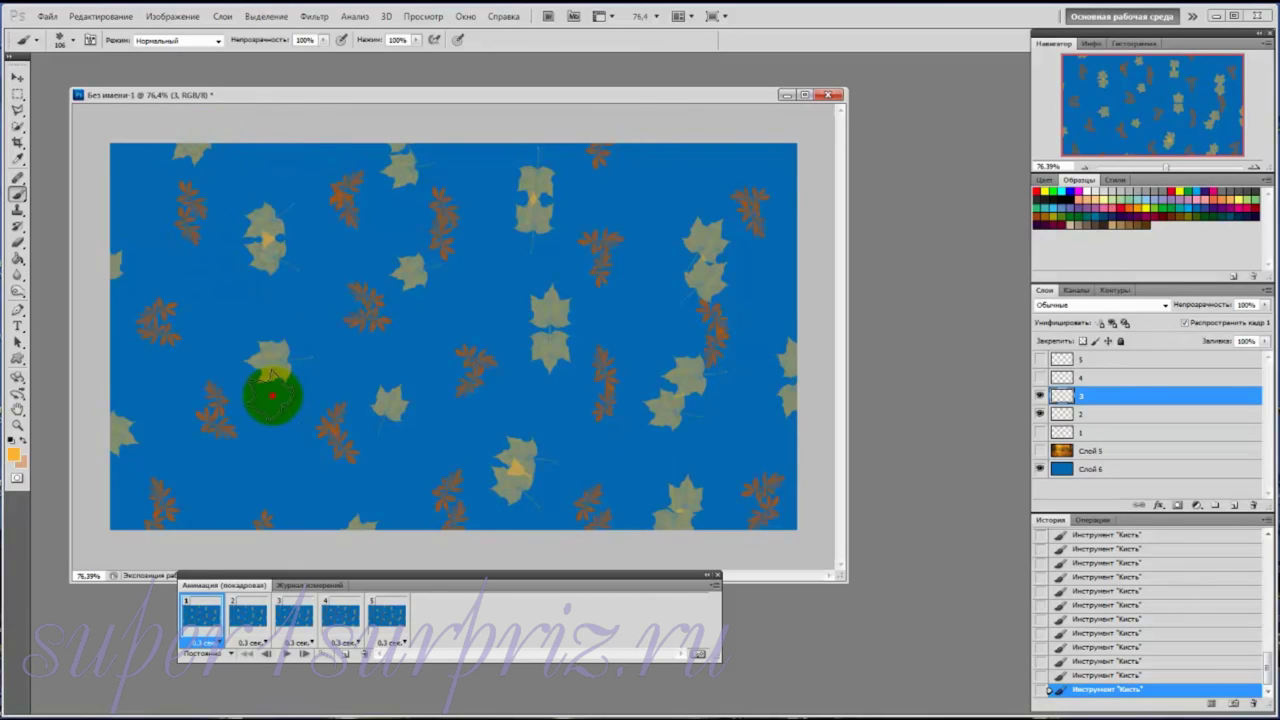
pyautogui.click(120, 473)
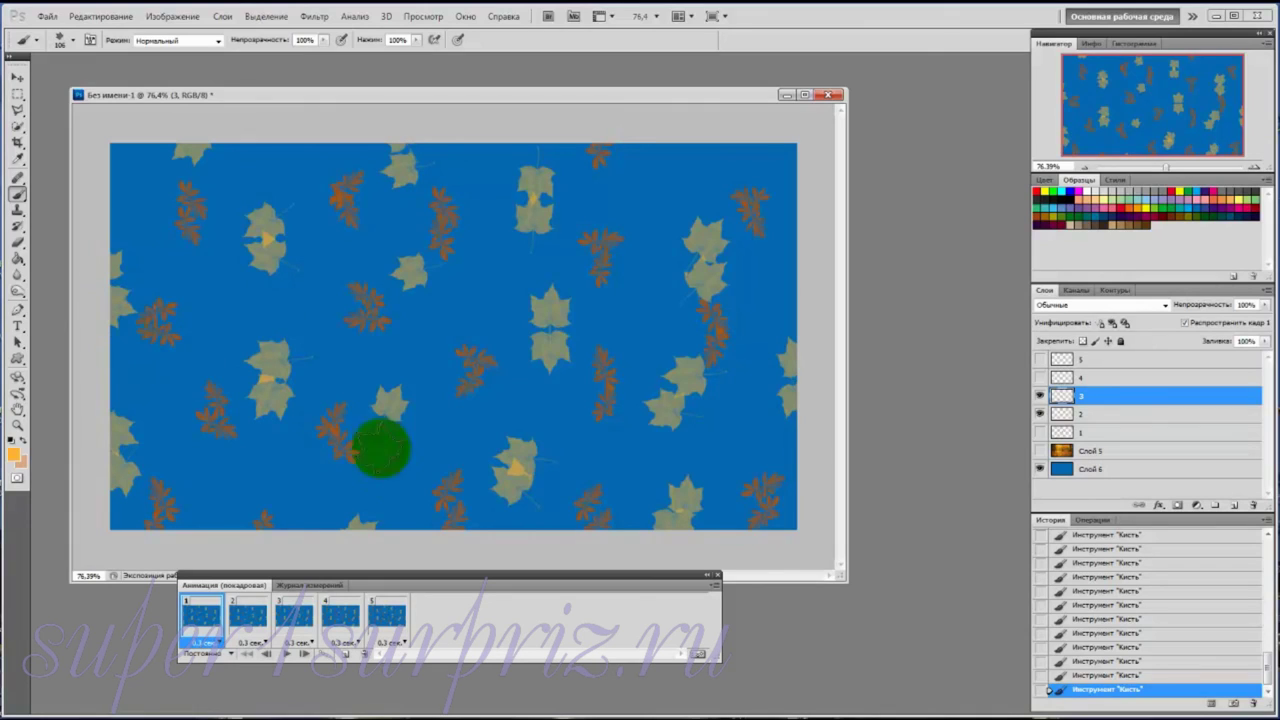
pyautogui.click(1041, 414)
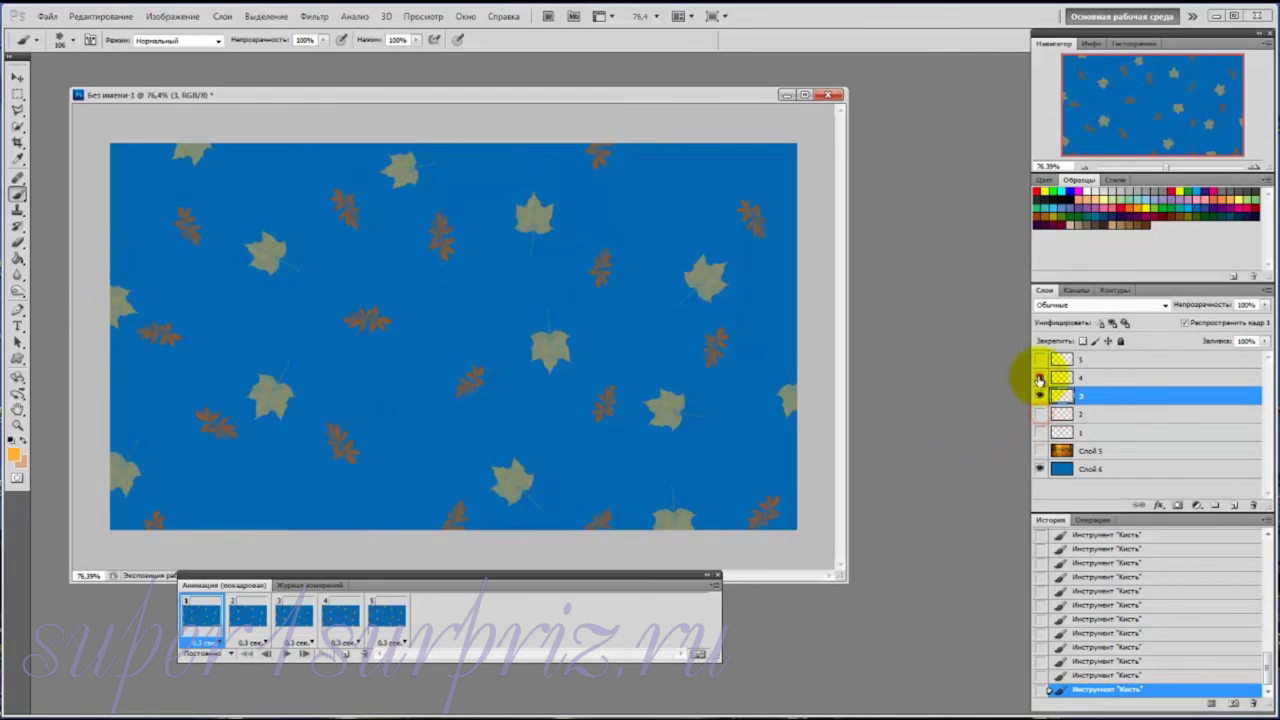
# Show and select layer 4, then stamp maple leaves on its right side and centre
pyautogui.click(1040, 378)
pyautogui.click(1092, 377)
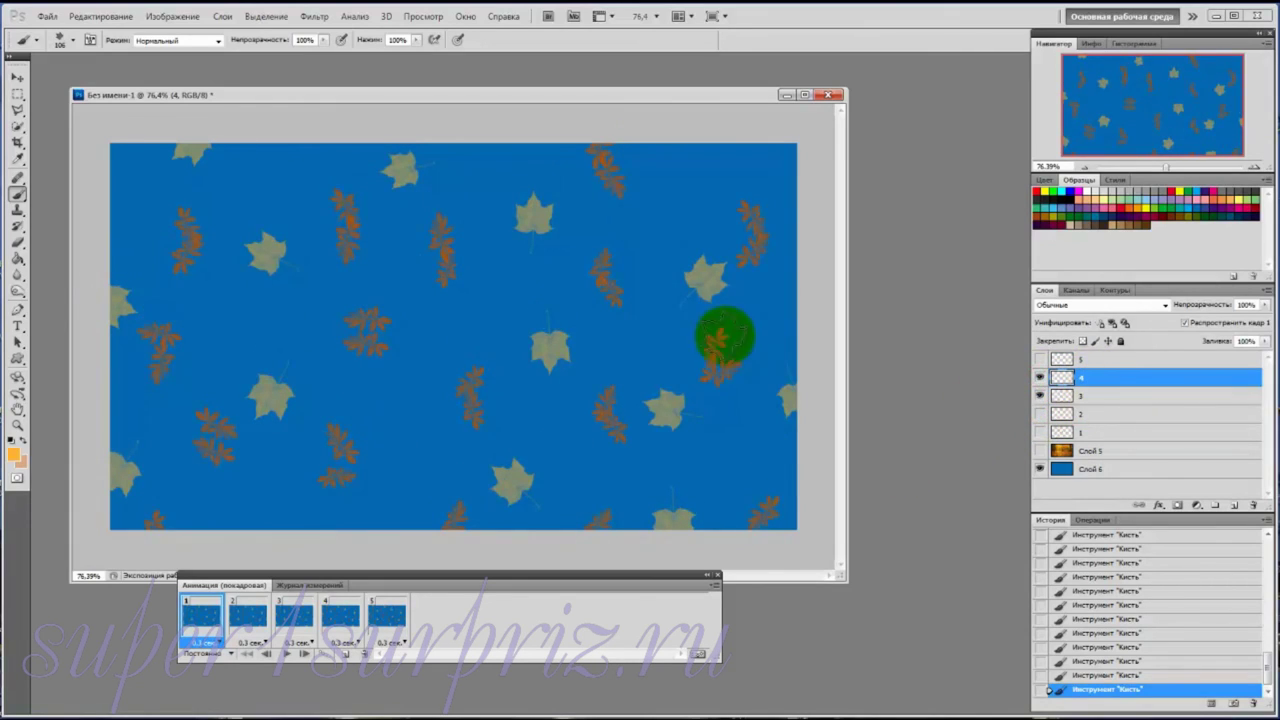
pyautogui.click(698, 318)
pyautogui.click(787, 432)
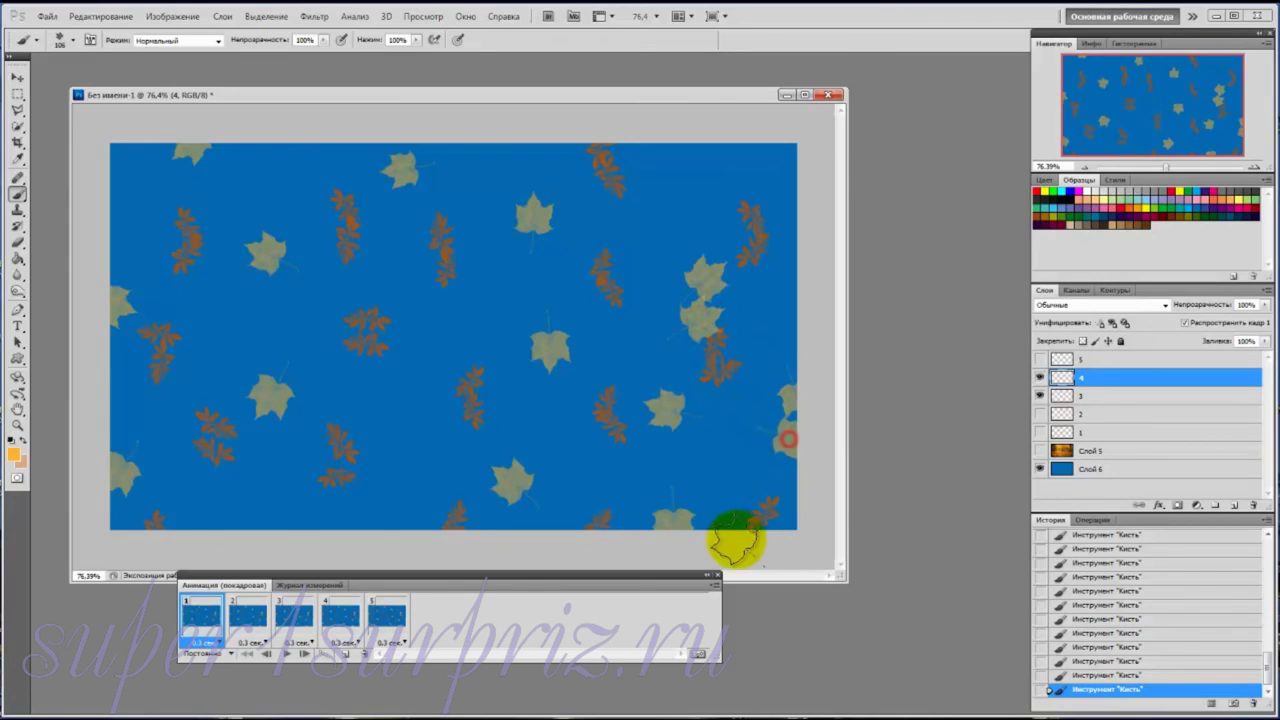
pyautogui.click(692, 157)
pyautogui.click(533, 249)
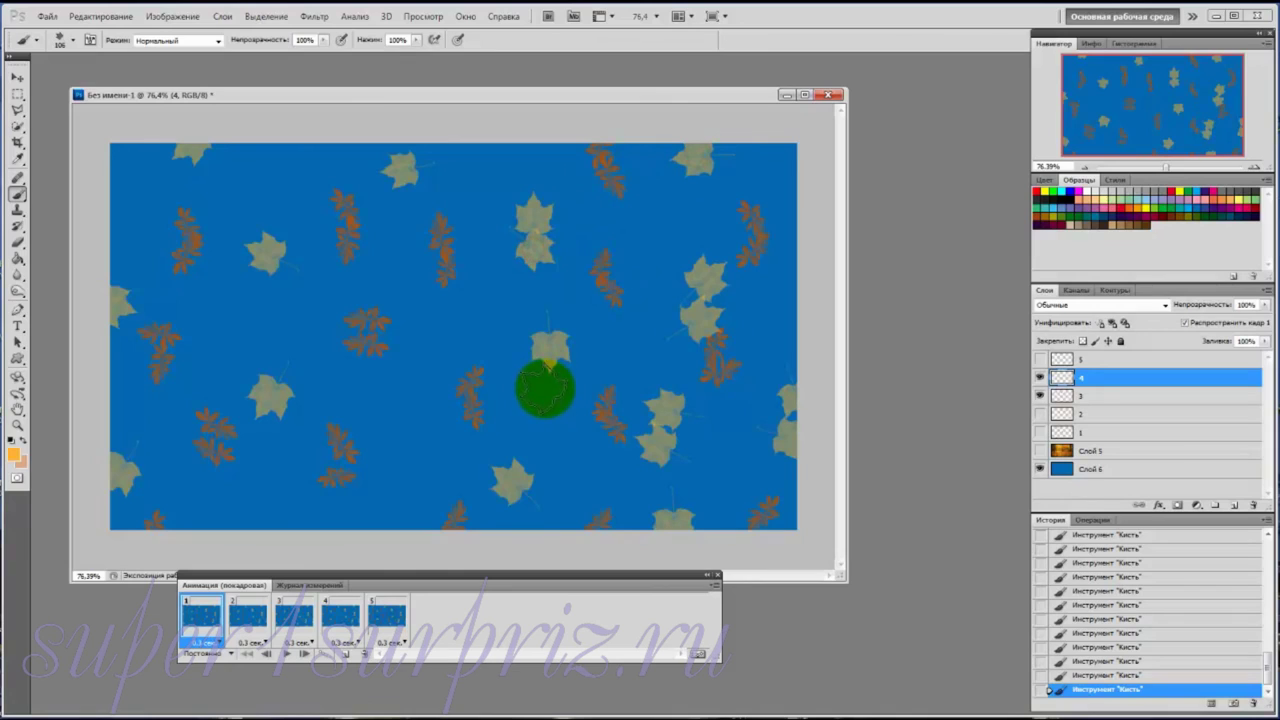
pyautogui.click(545, 387)
# Stamp more maple leaves along layer 4's bottom, left and top edges, then show layer 5
pyautogui.click(505, 528)
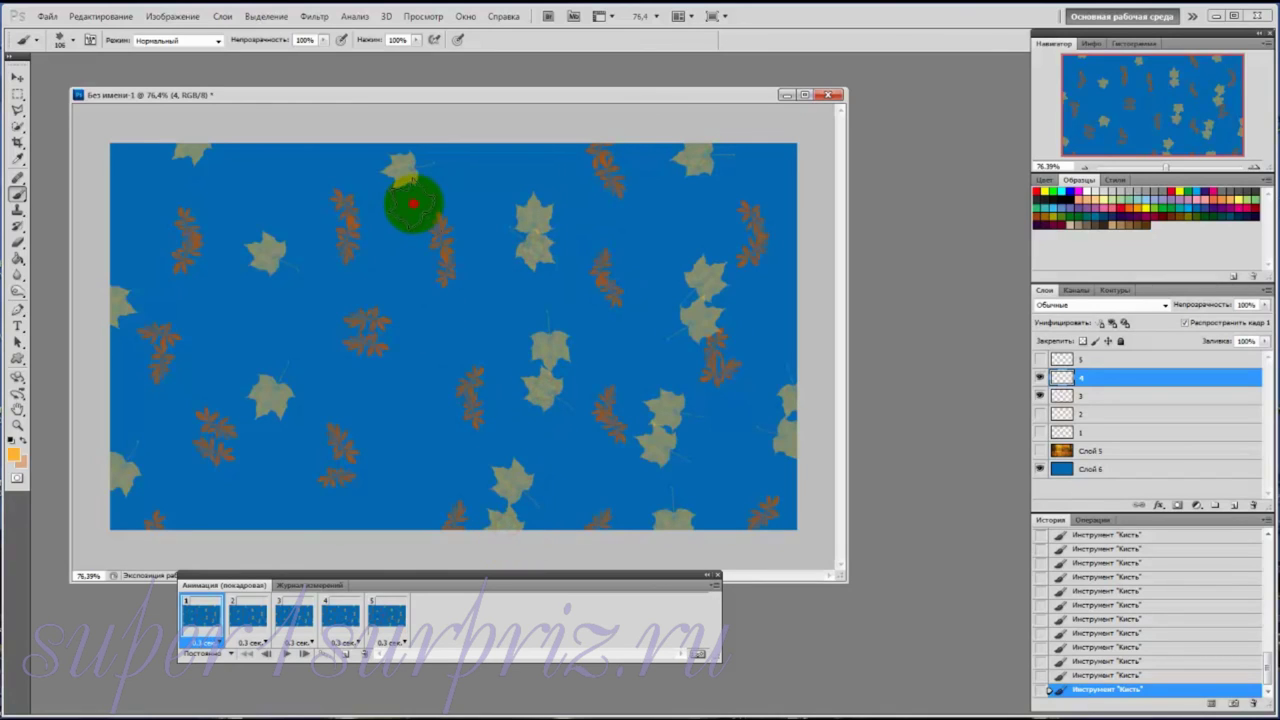
pyautogui.click(413, 203)
pyautogui.click(277, 294)
pyautogui.click(277, 430)
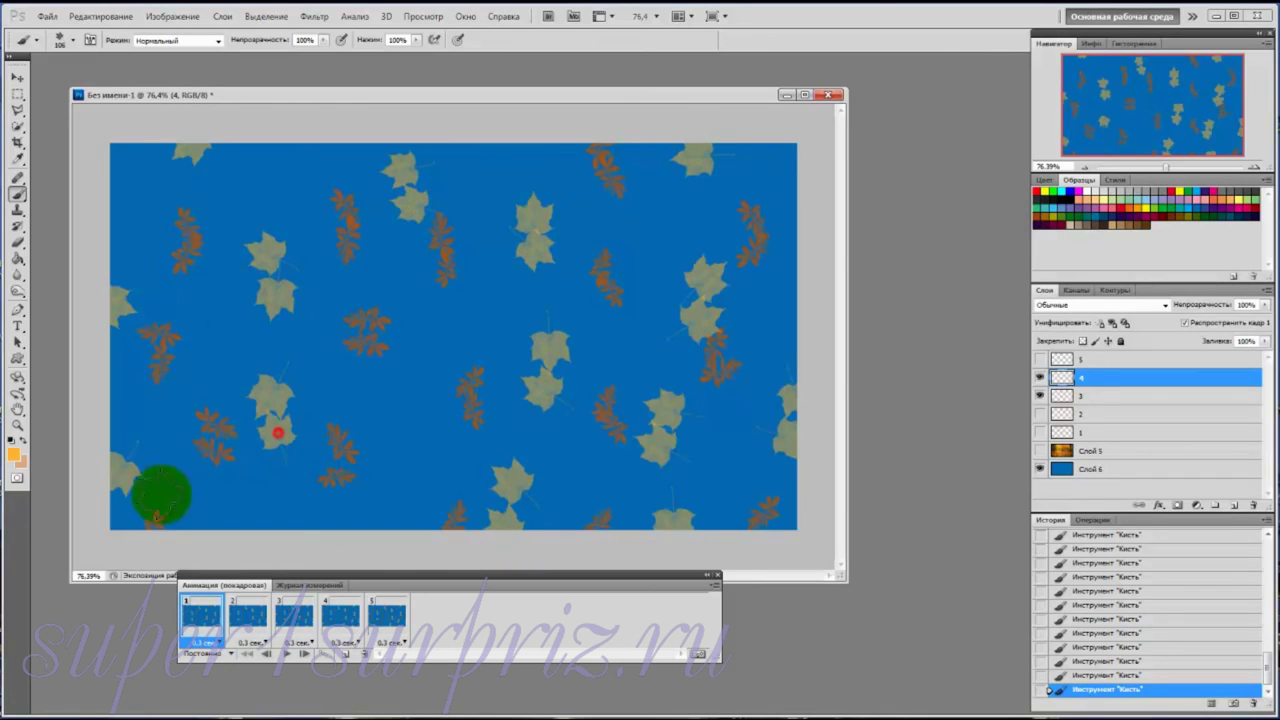
pyautogui.click(115, 333)
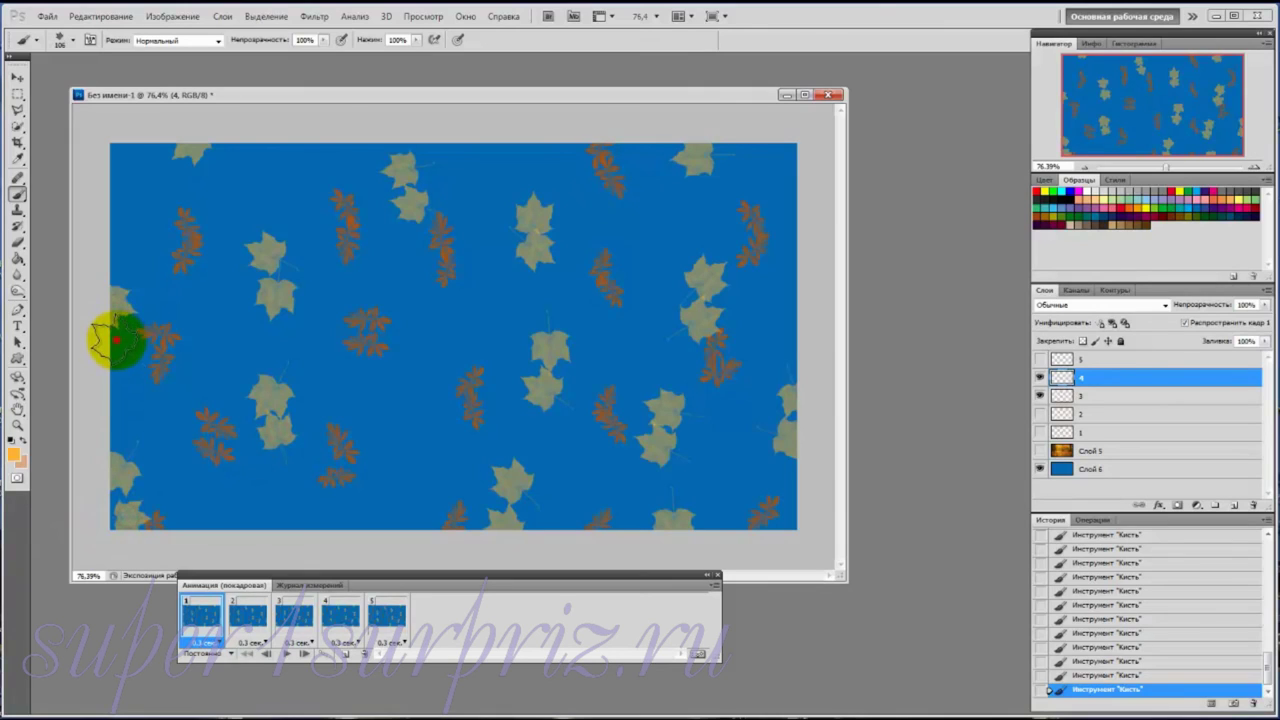
pyautogui.click(190, 167)
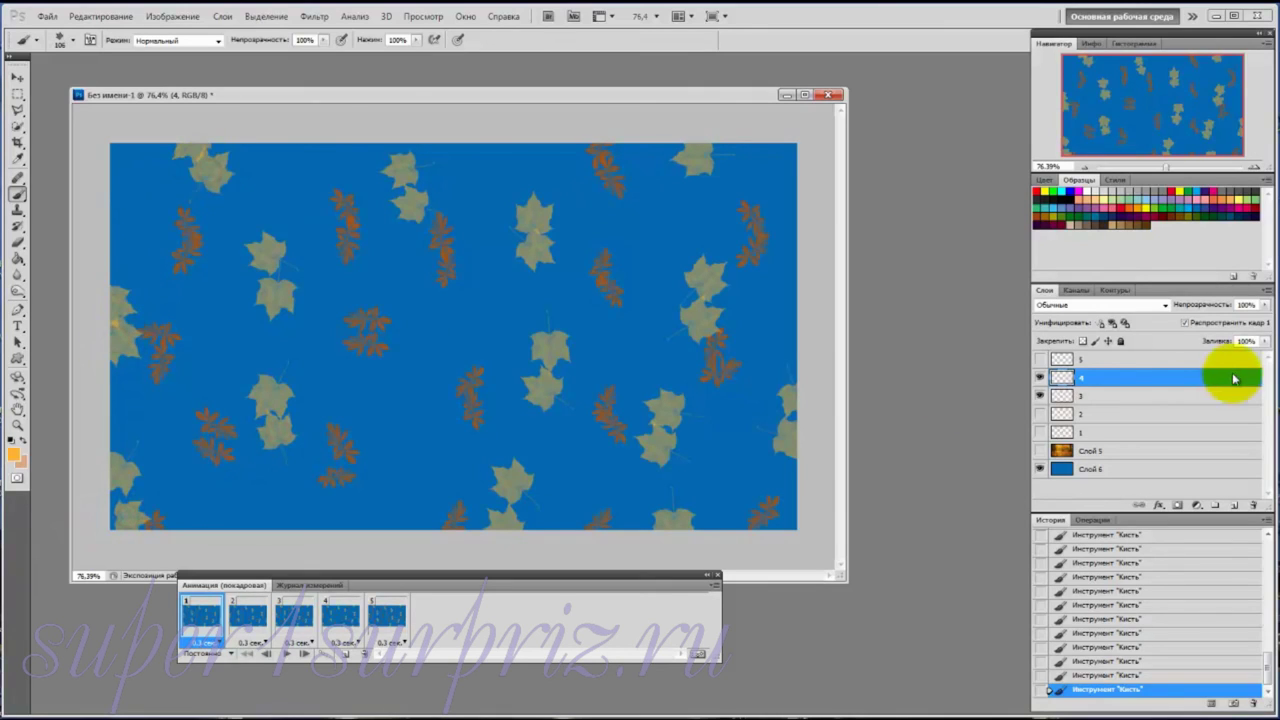
pyautogui.click(1042, 359)
# On layer 5, stamp maple leaves across the left side, lower left and top centre
pyautogui.click(1078, 358)
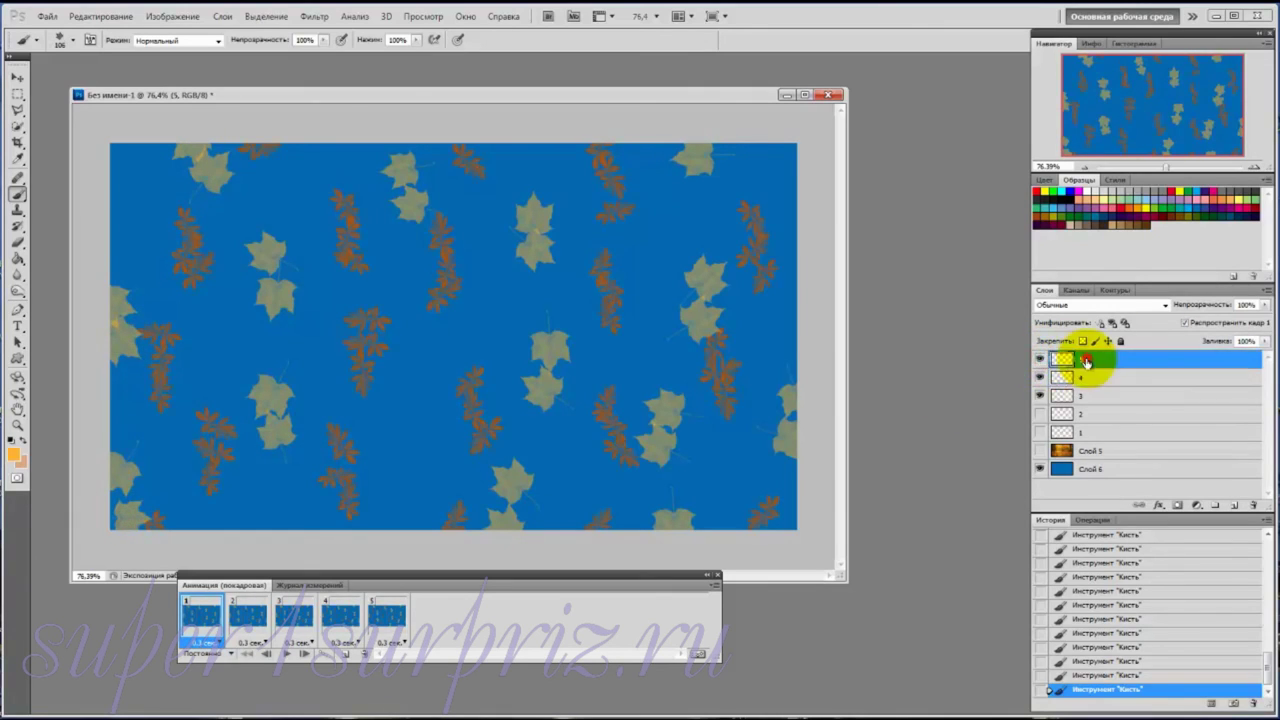
pyautogui.click(1042, 397)
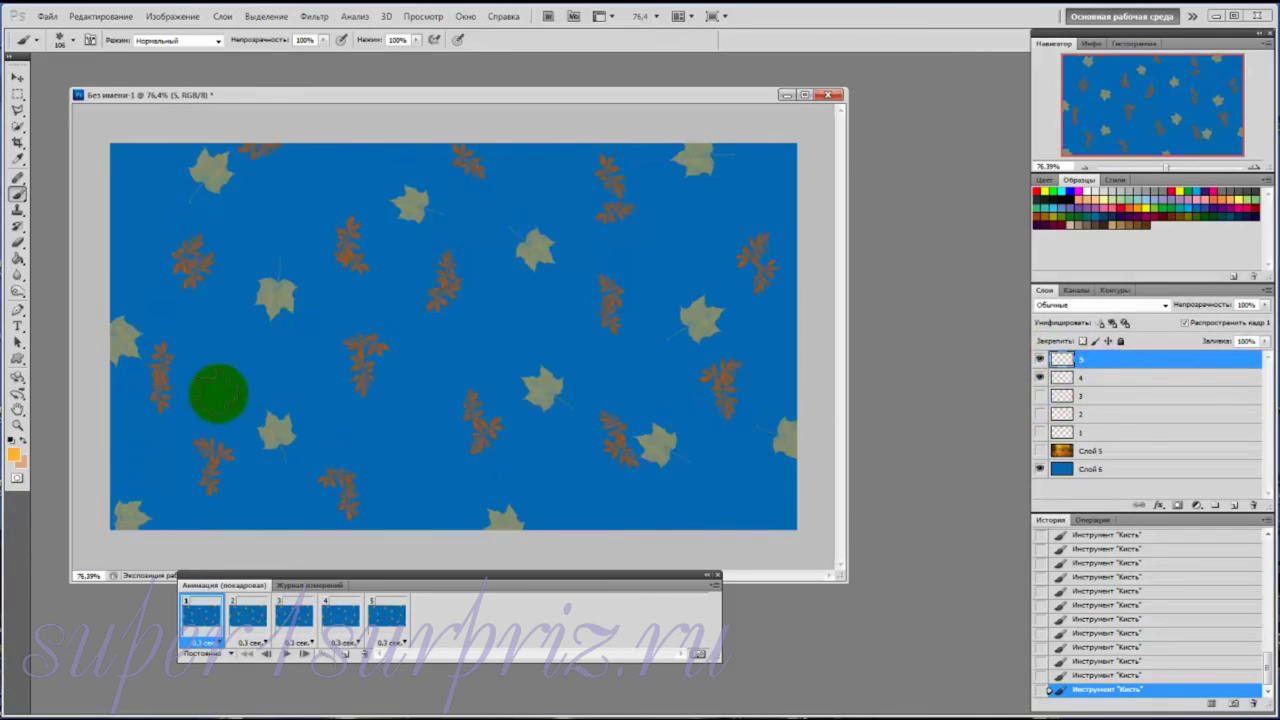
pyautogui.click(216, 214)
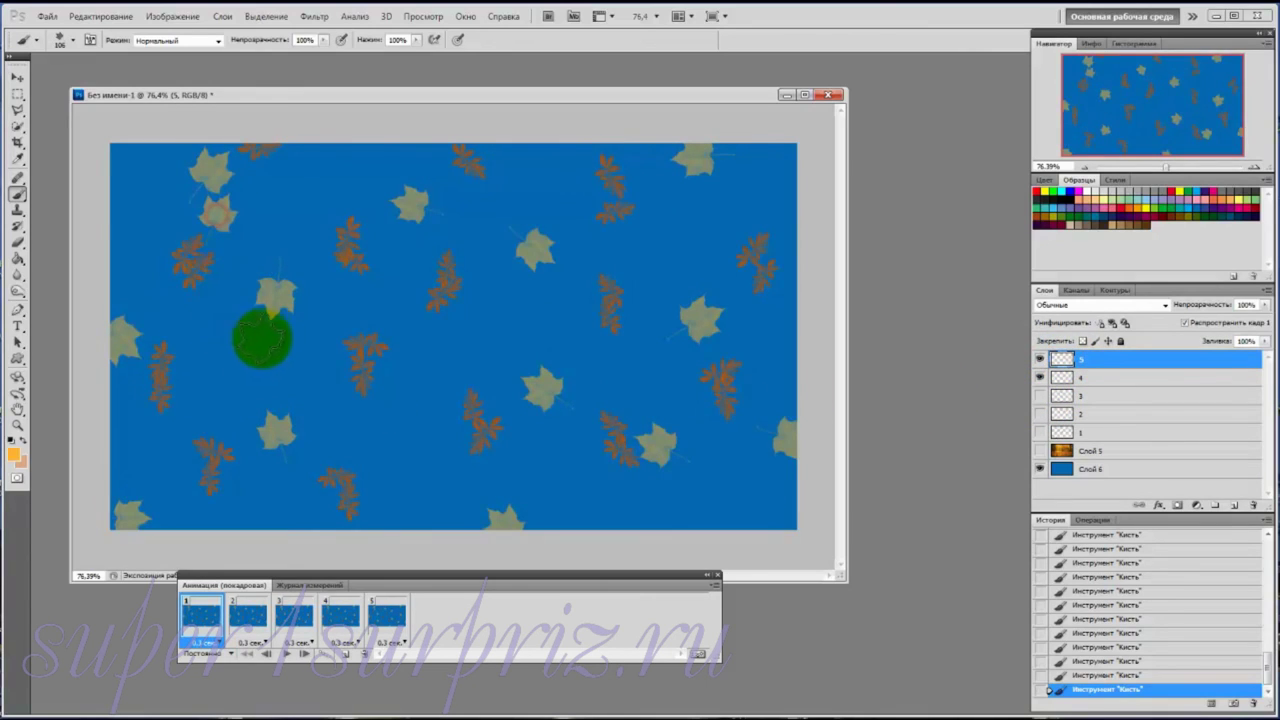
pyautogui.click(277, 326)
pyautogui.click(121, 383)
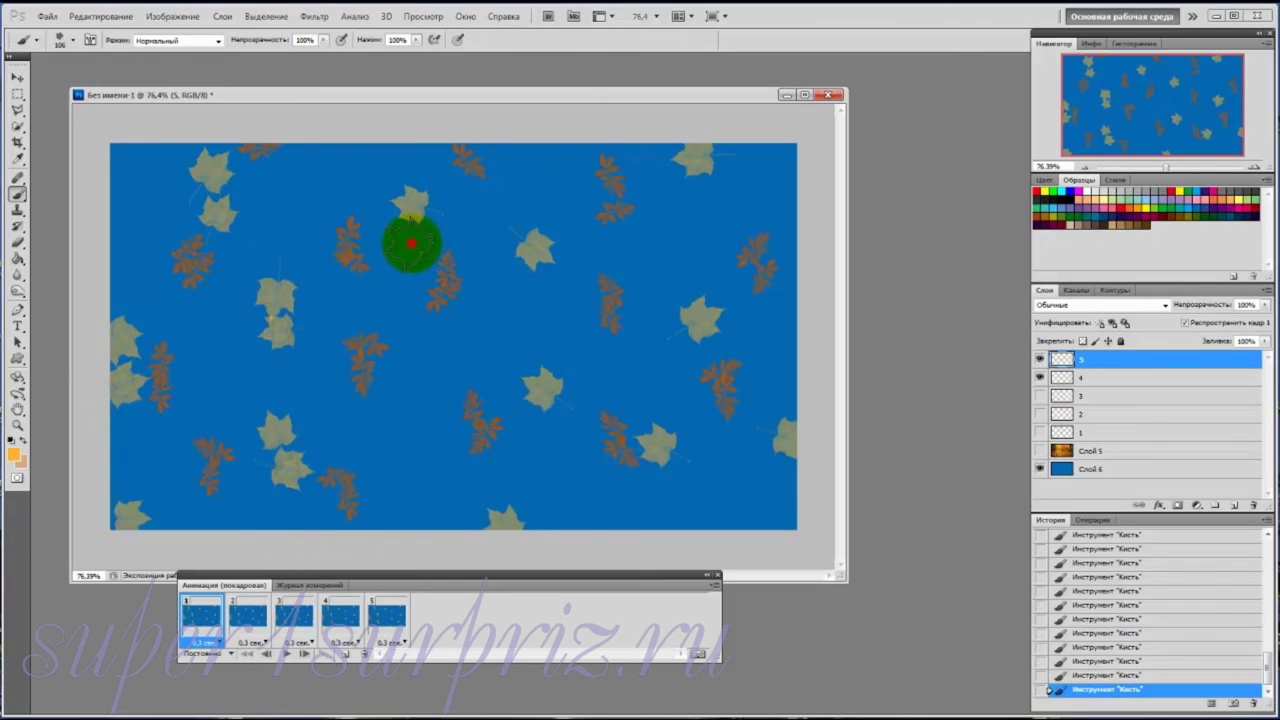
pyautogui.click(411, 243)
# Stamp more maple leaves across the lower middle, right side and top edge
pyautogui.click(553, 427)
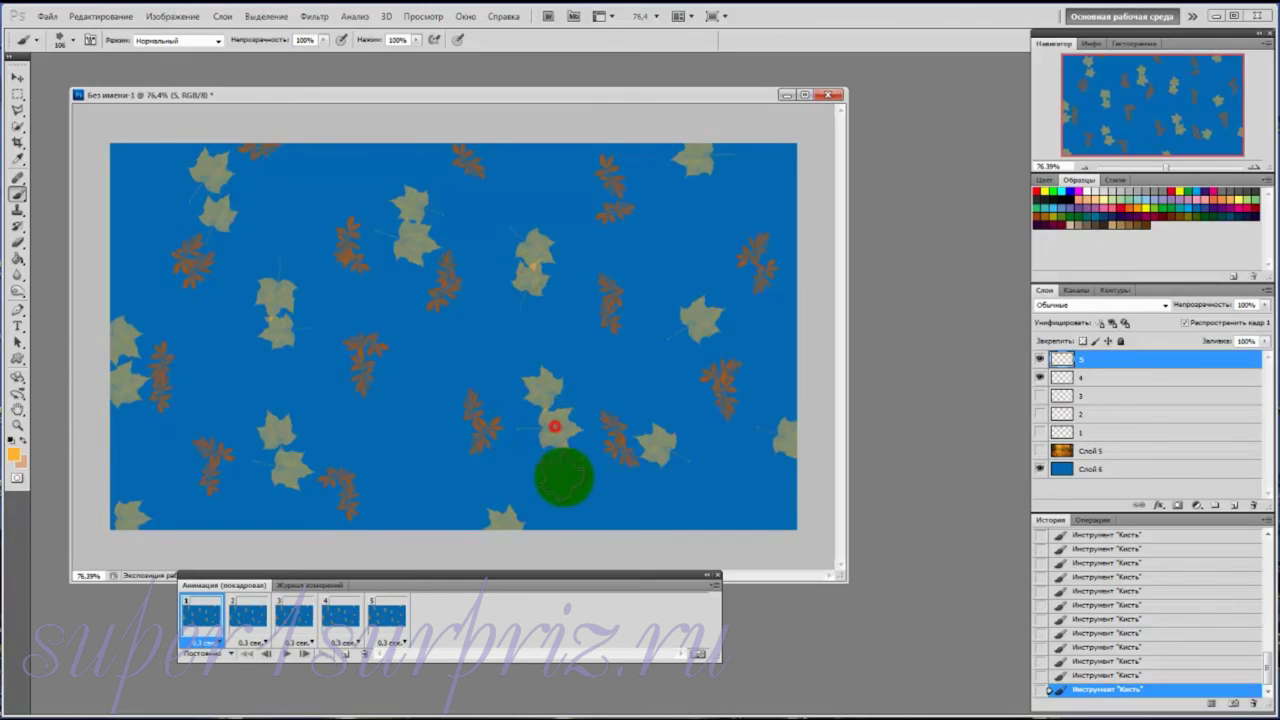
pyautogui.click(663, 484)
pyautogui.click(785, 471)
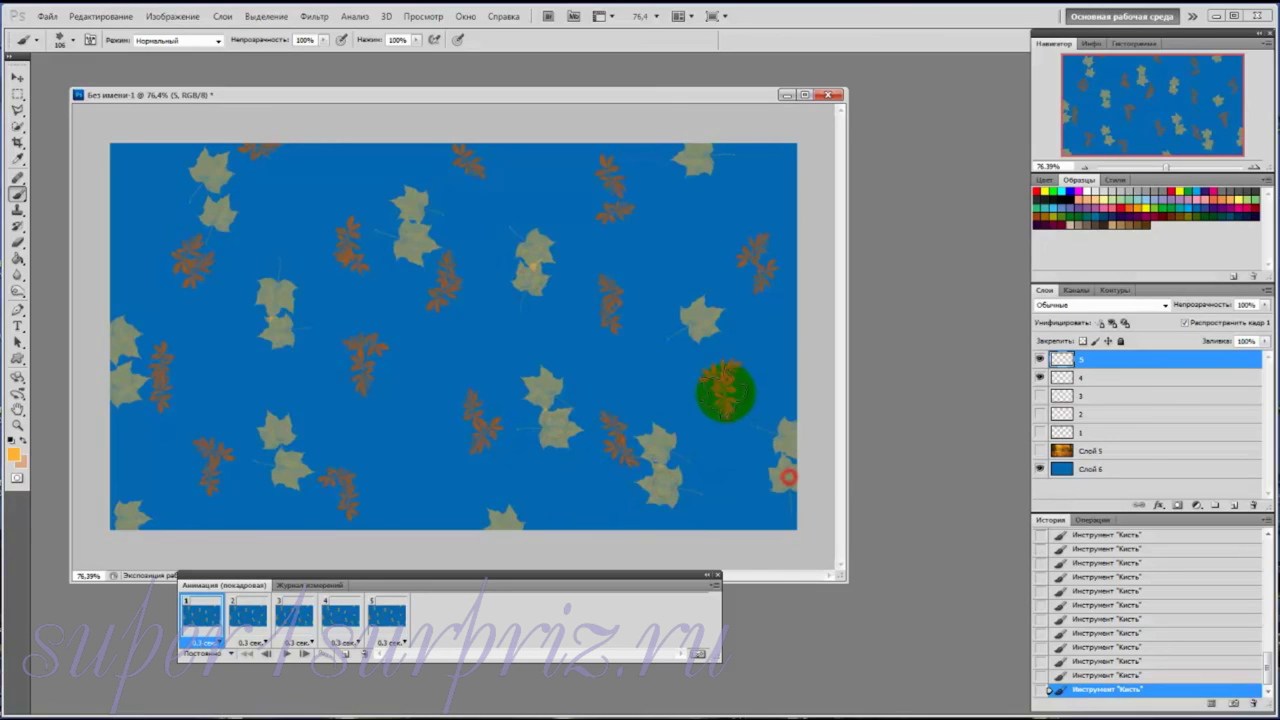
pyautogui.click(689, 355)
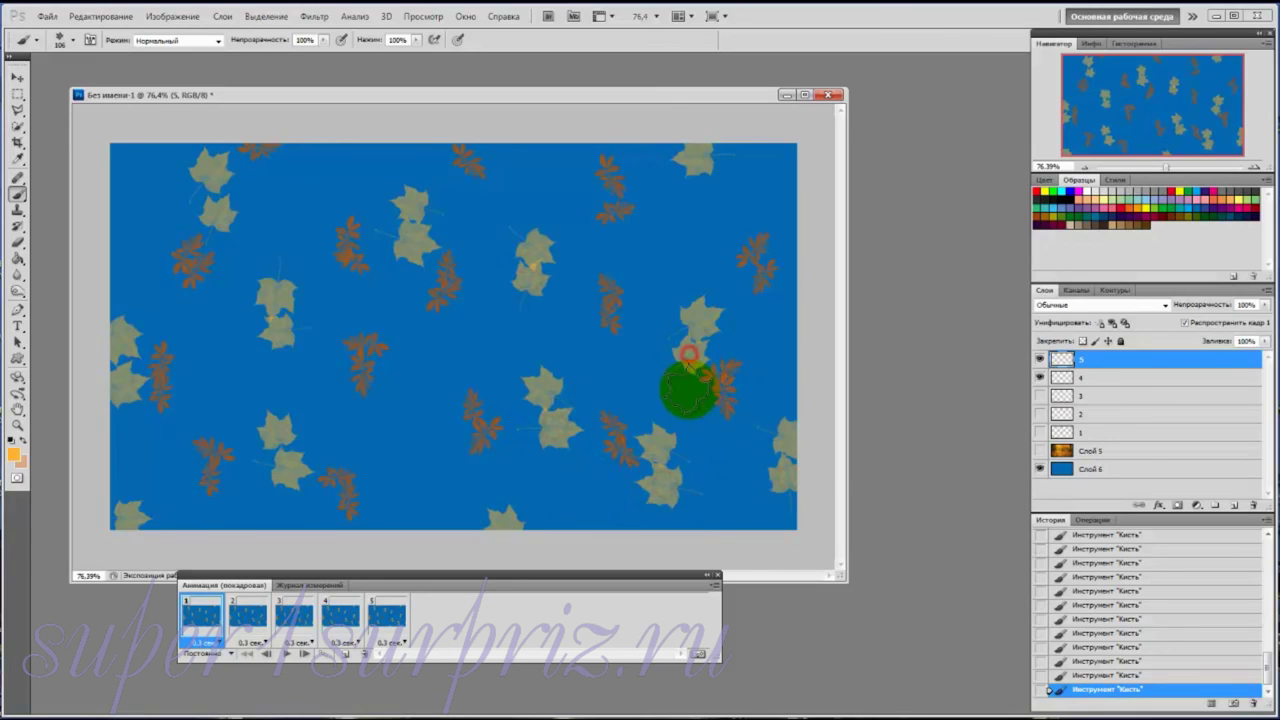
pyautogui.click(709, 193)
pyautogui.click(510, 145)
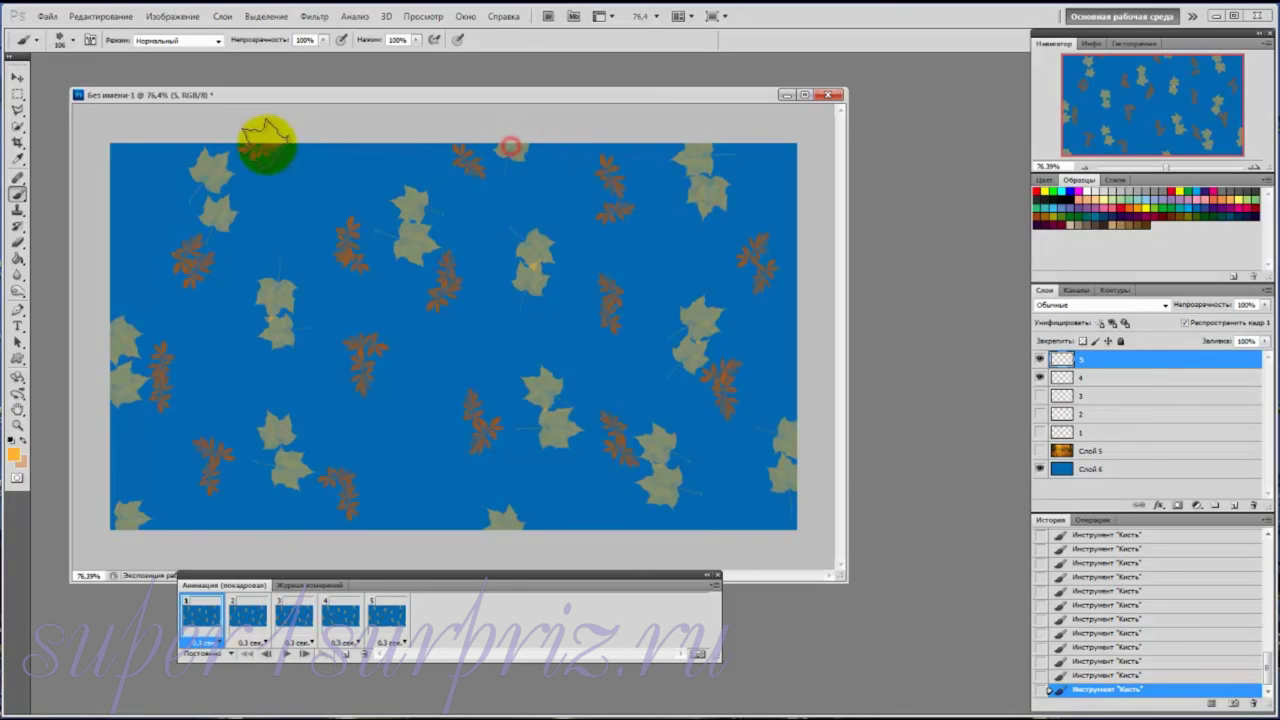
pyautogui.click(325, 142)
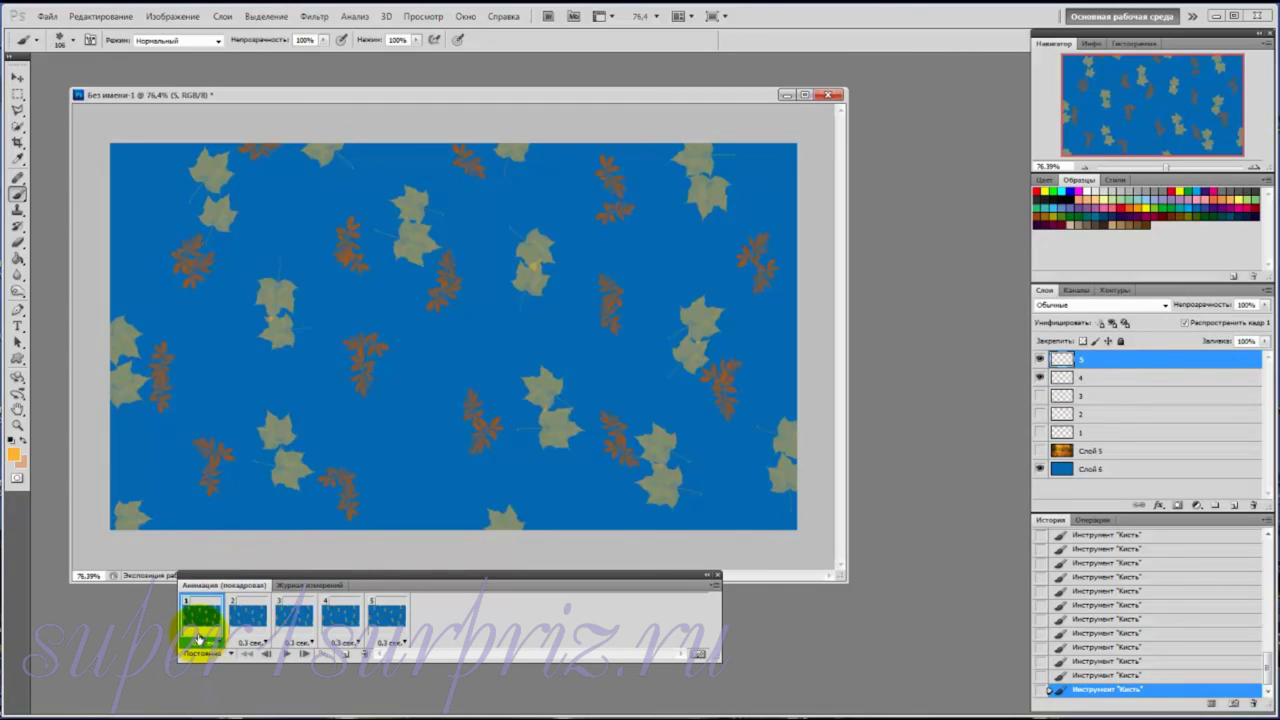
# Make frame 1 show only leaf layer 1 and frame 2 only layer 2
pyautogui.click(1040, 360)
pyautogui.click(1040, 360)
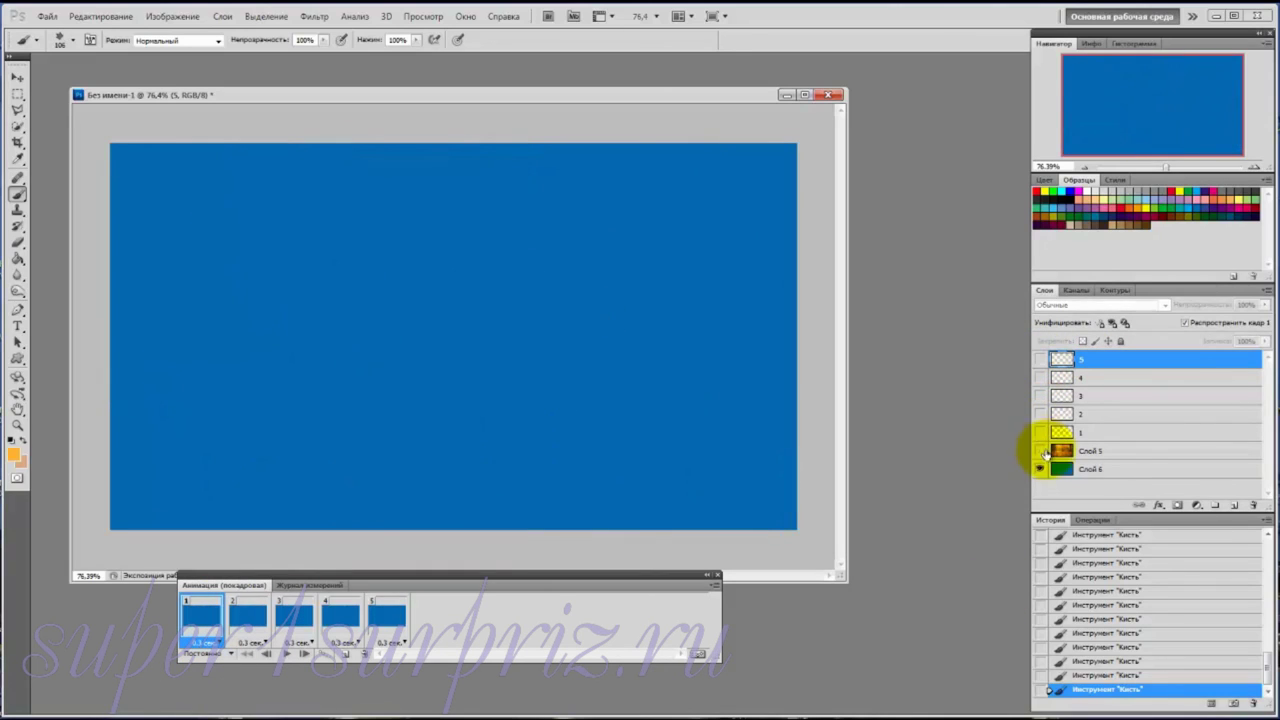
pyautogui.click(1040, 433)
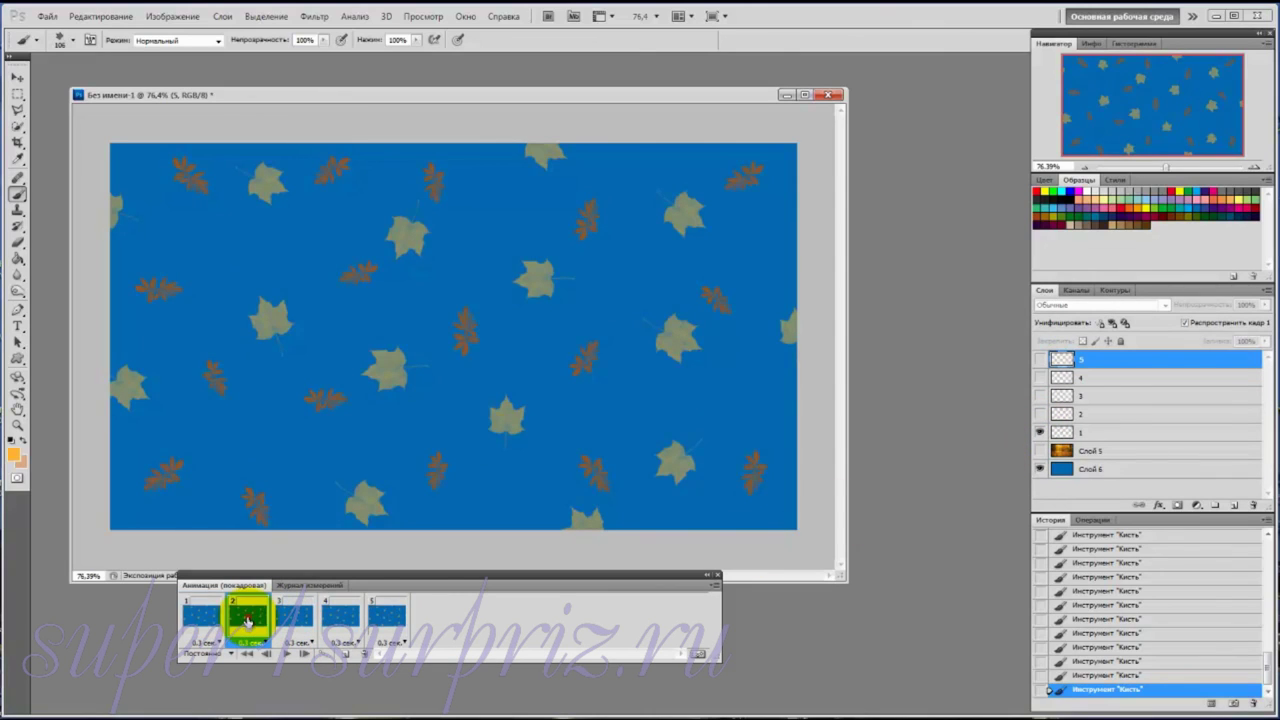
pyautogui.click(1040, 433)
pyautogui.click(1040, 414)
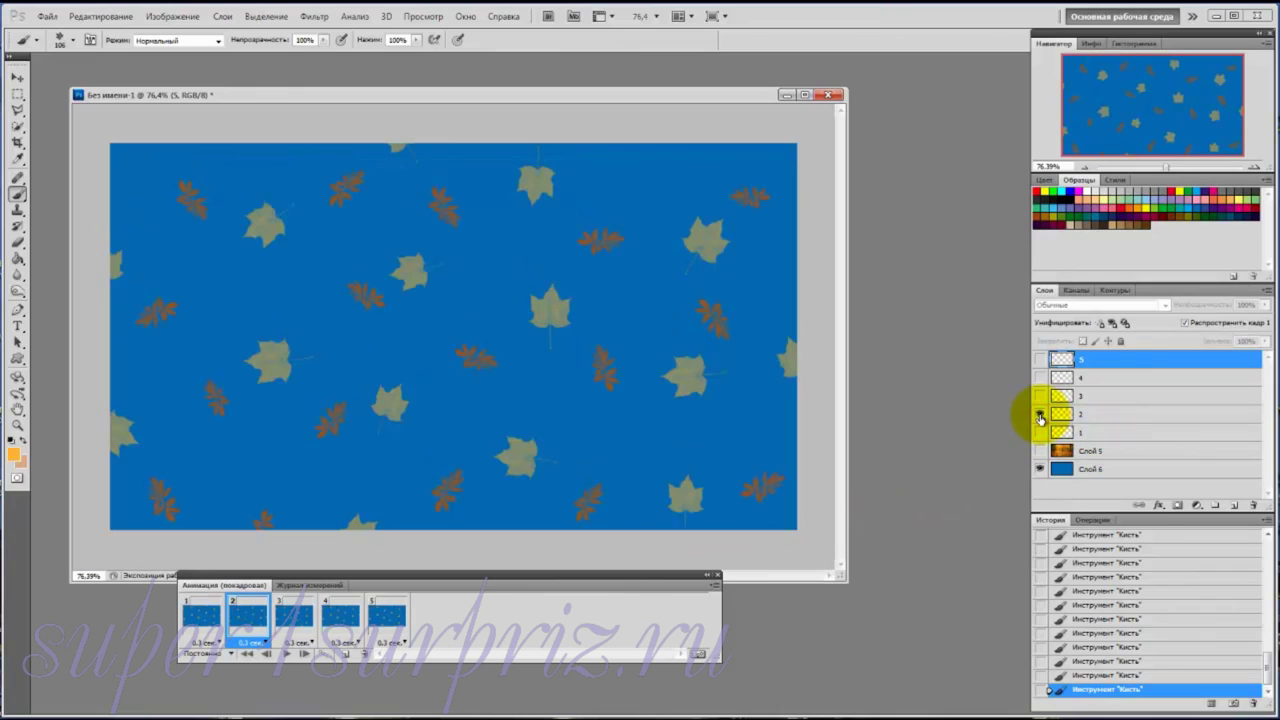
# Make frames 3, 4 and 5 show only leaf layers 3, 4 and 5 respectively
pyautogui.click(303, 617)
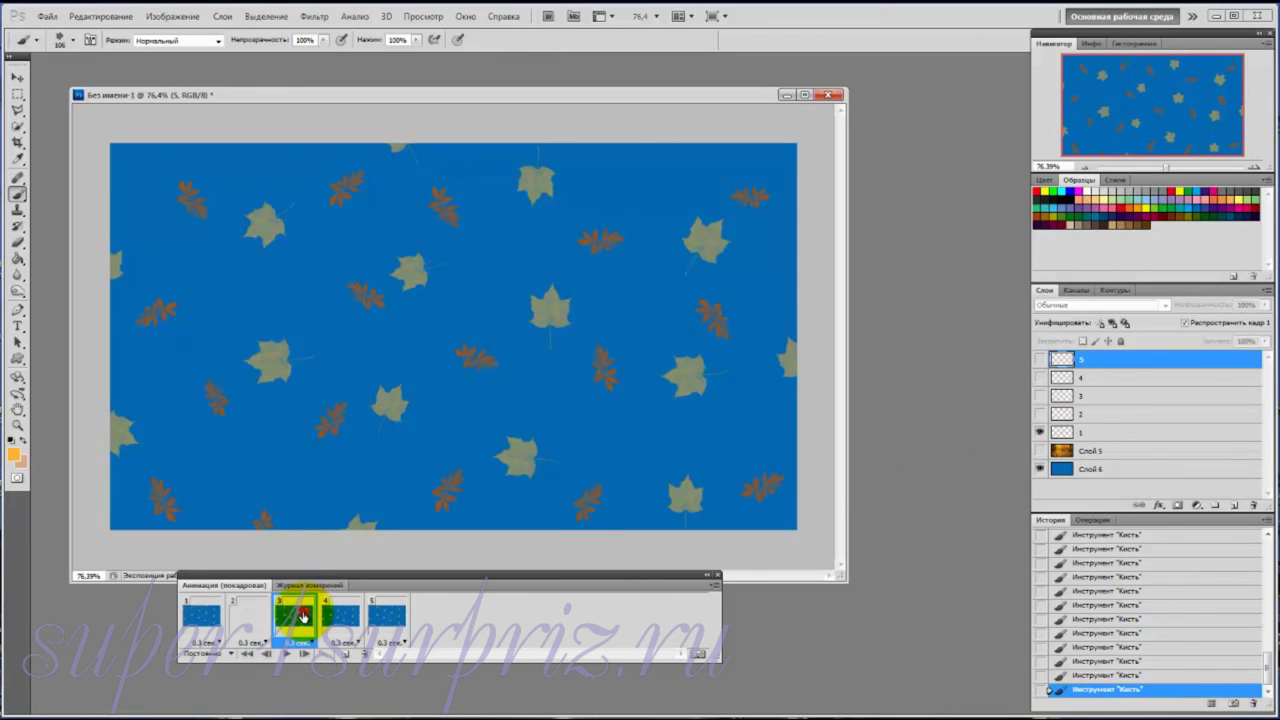
pyautogui.click(1040, 433)
pyautogui.click(1040, 396)
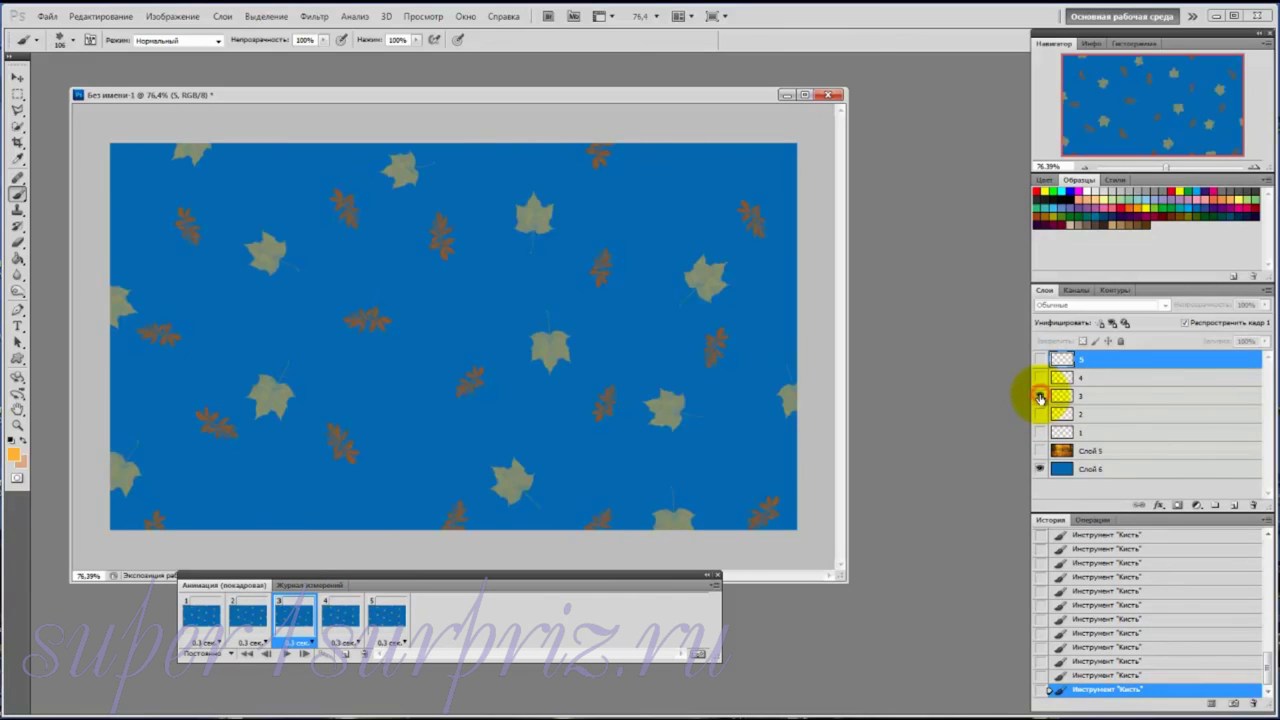
pyautogui.click(337, 625)
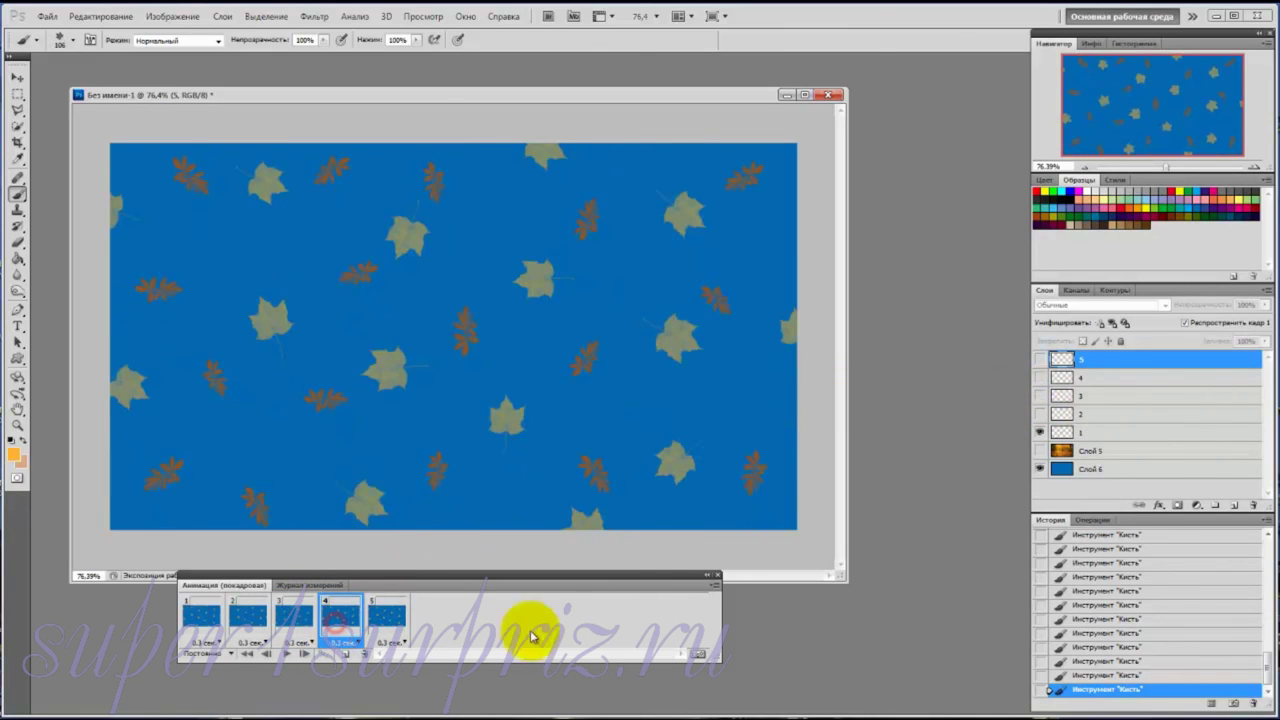
pyautogui.click(1040, 433)
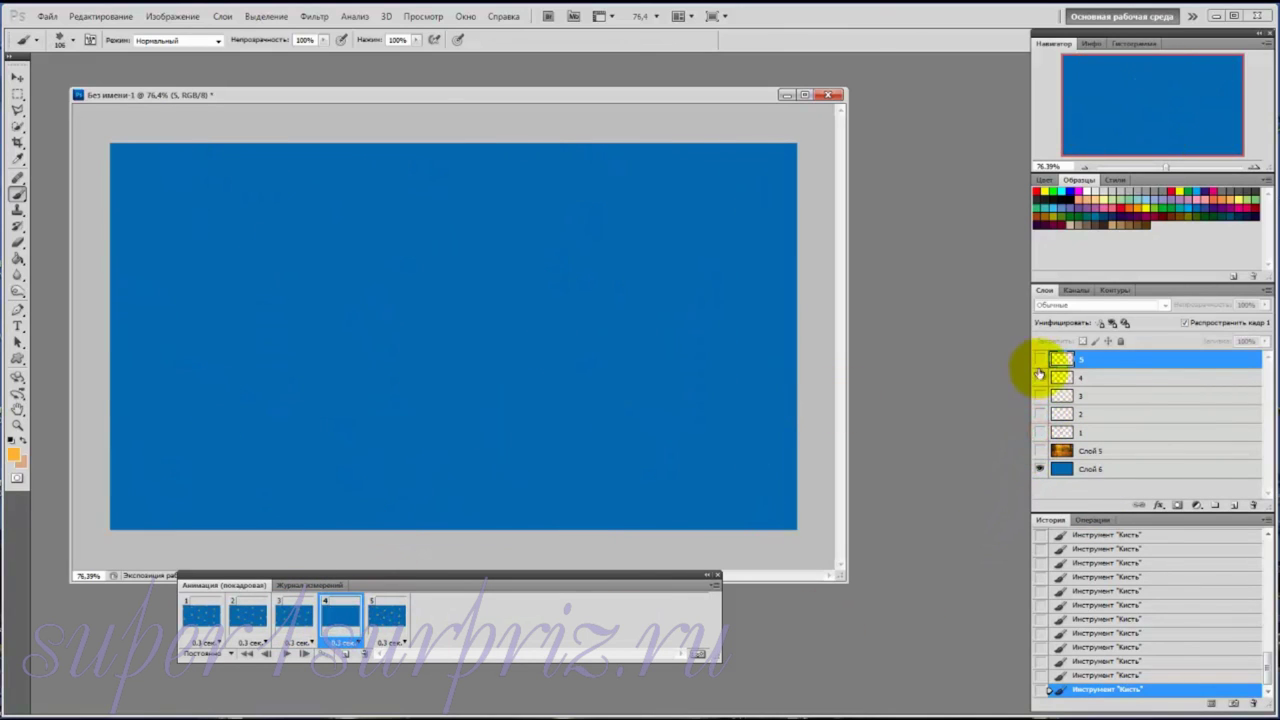
pyautogui.click(1040, 378)
pyautogui.click(387, 617)
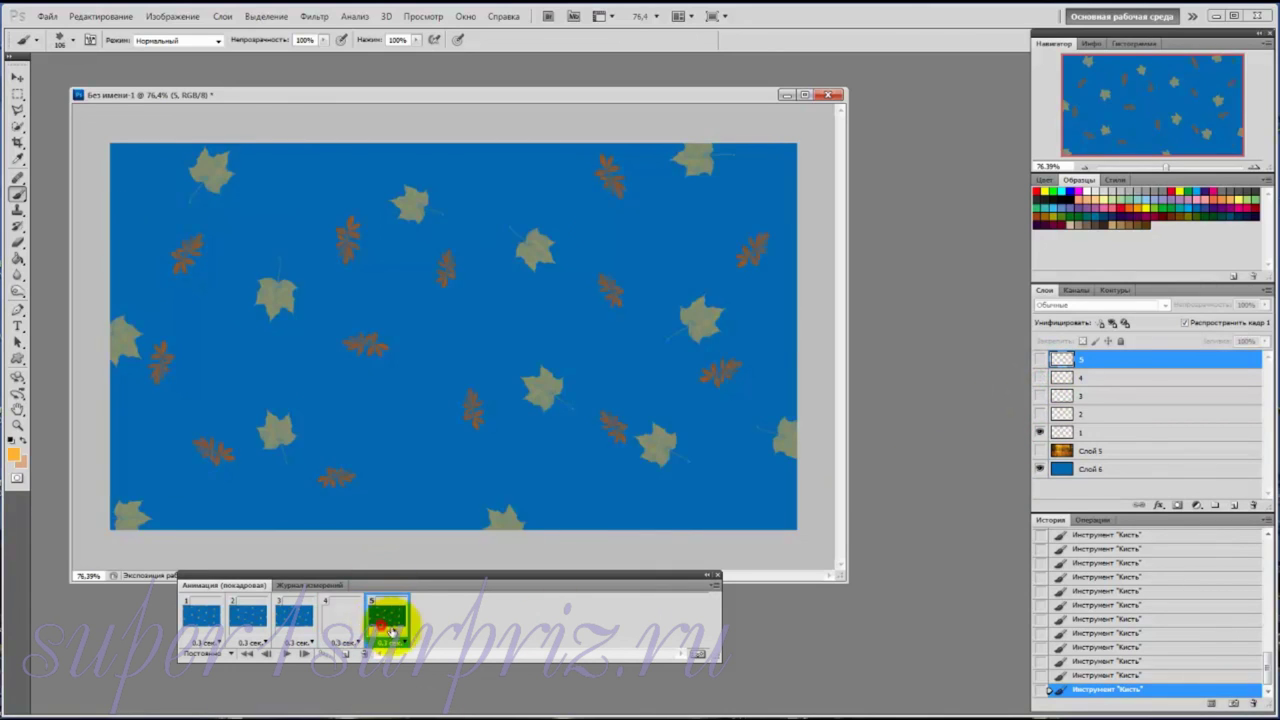
pyautogui.click(1040, 433)
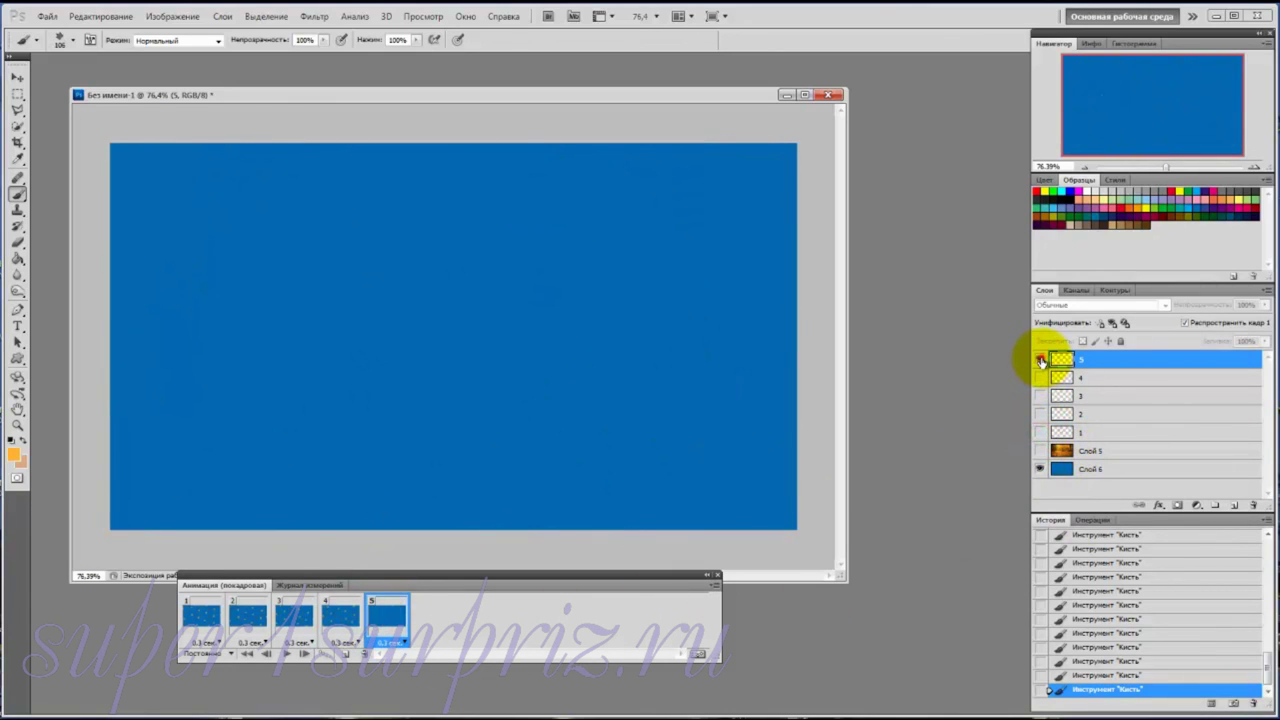
pyautogui.click(1040, 359)
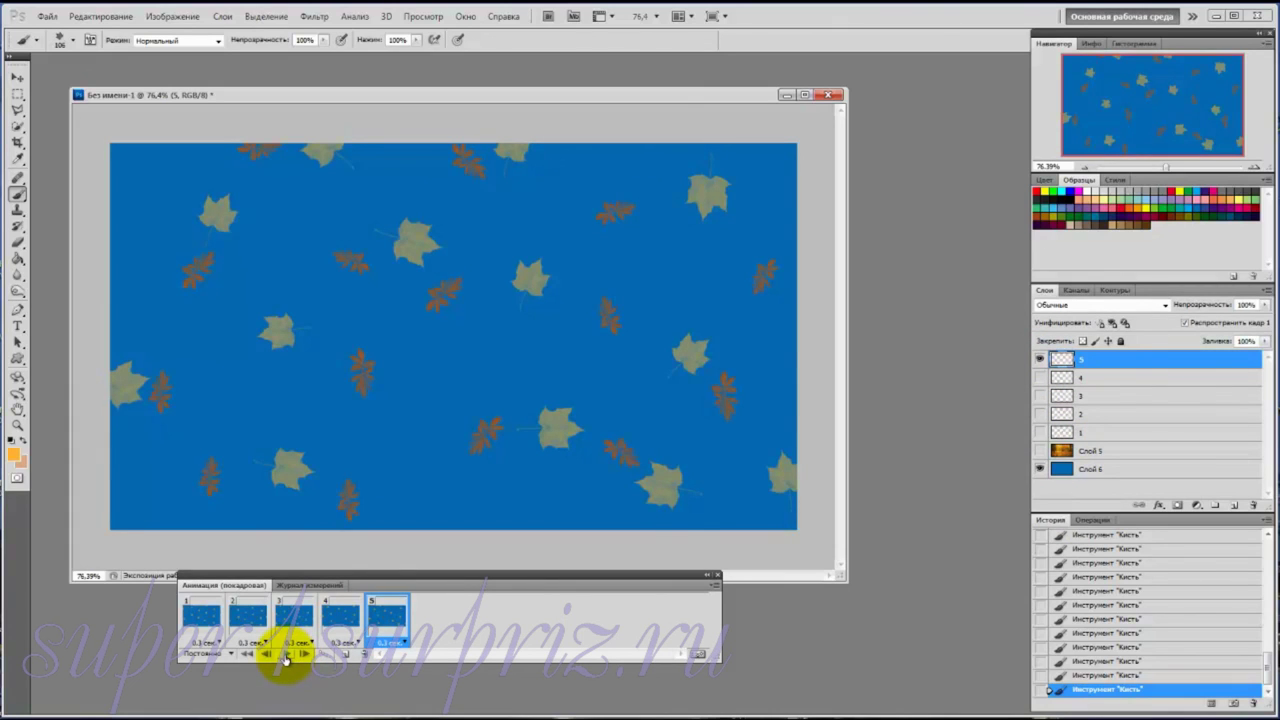
# Play the five-frame maple-and-oak leaf animation, then stop it on frame 1
pyautogui.click(286, 655)
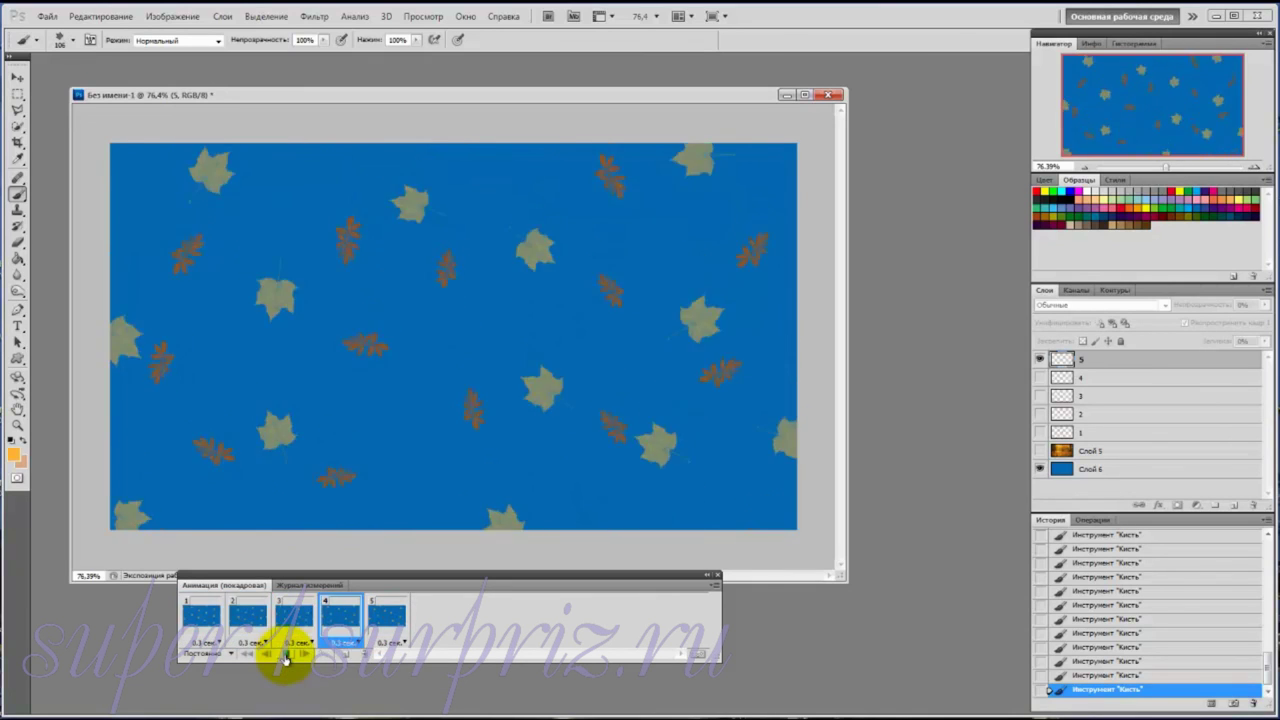
pyautogui.click(285, 655)
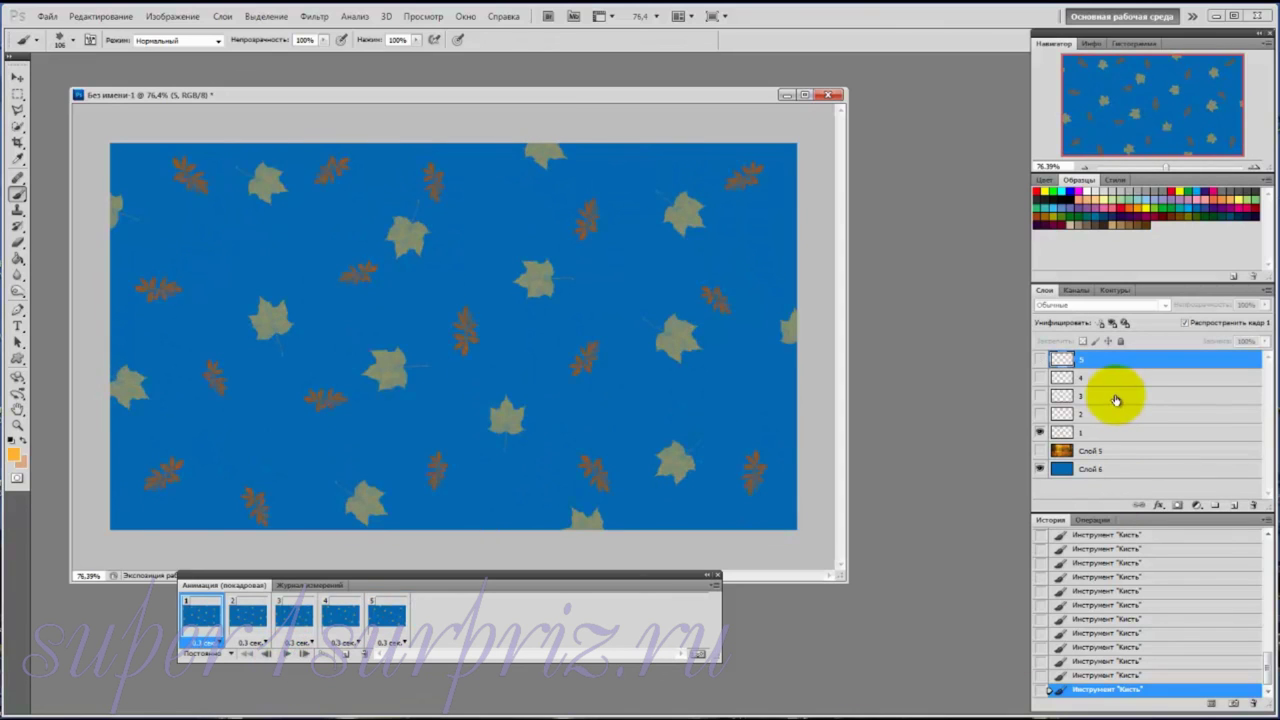
# Swap the blue Слой 6 backdrop for the park photo Слой 5 and play the animation
pyautogui.click(1042, 470)
pyautogui.click(1042, 452)
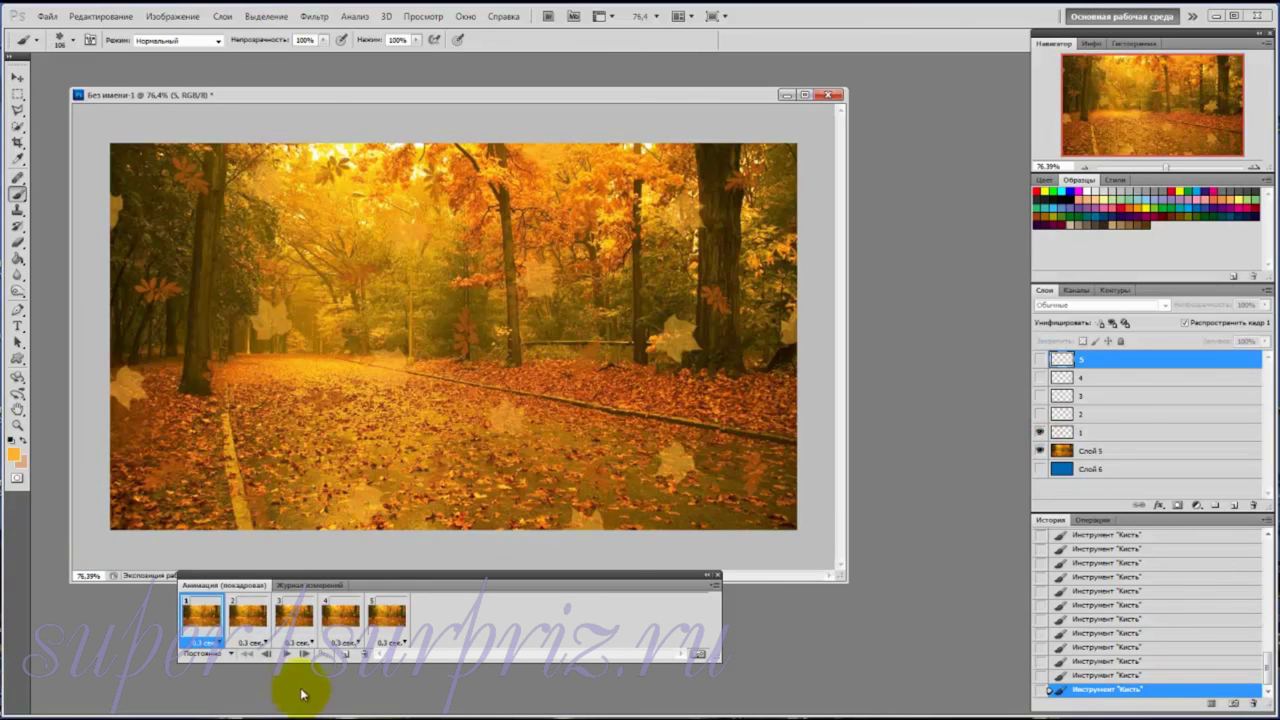
pyautogui.click(286, 655)
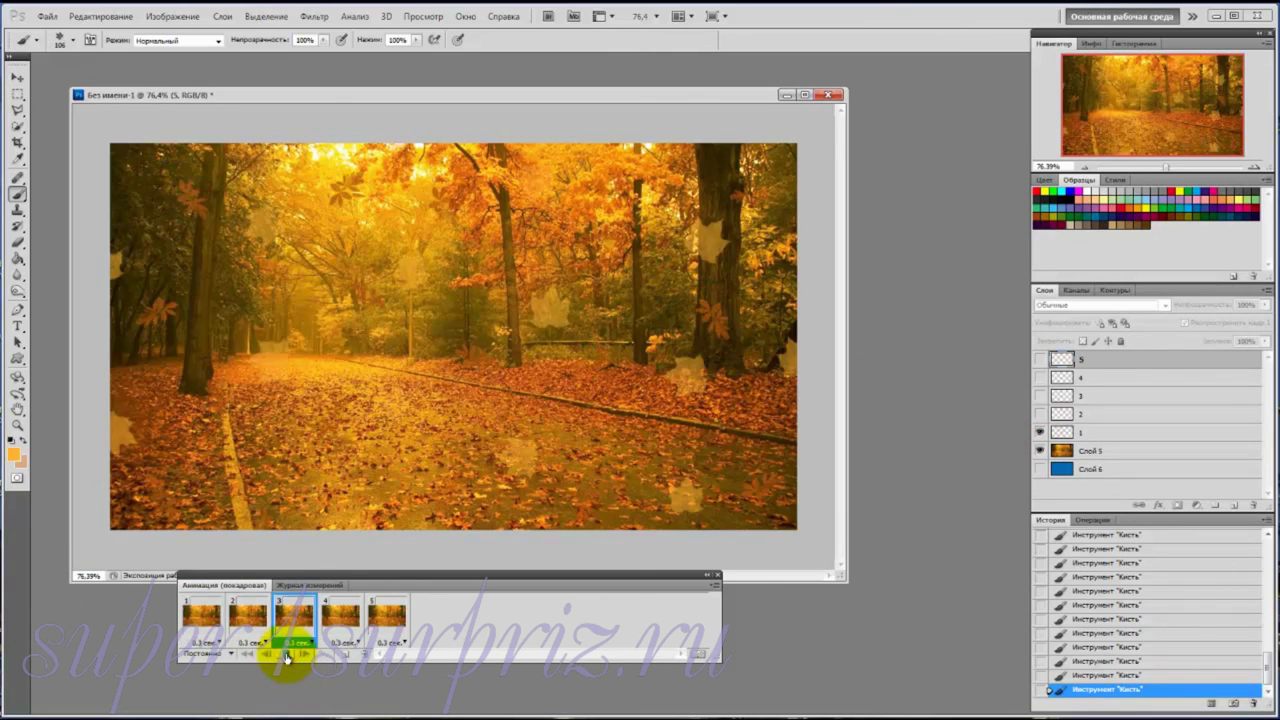